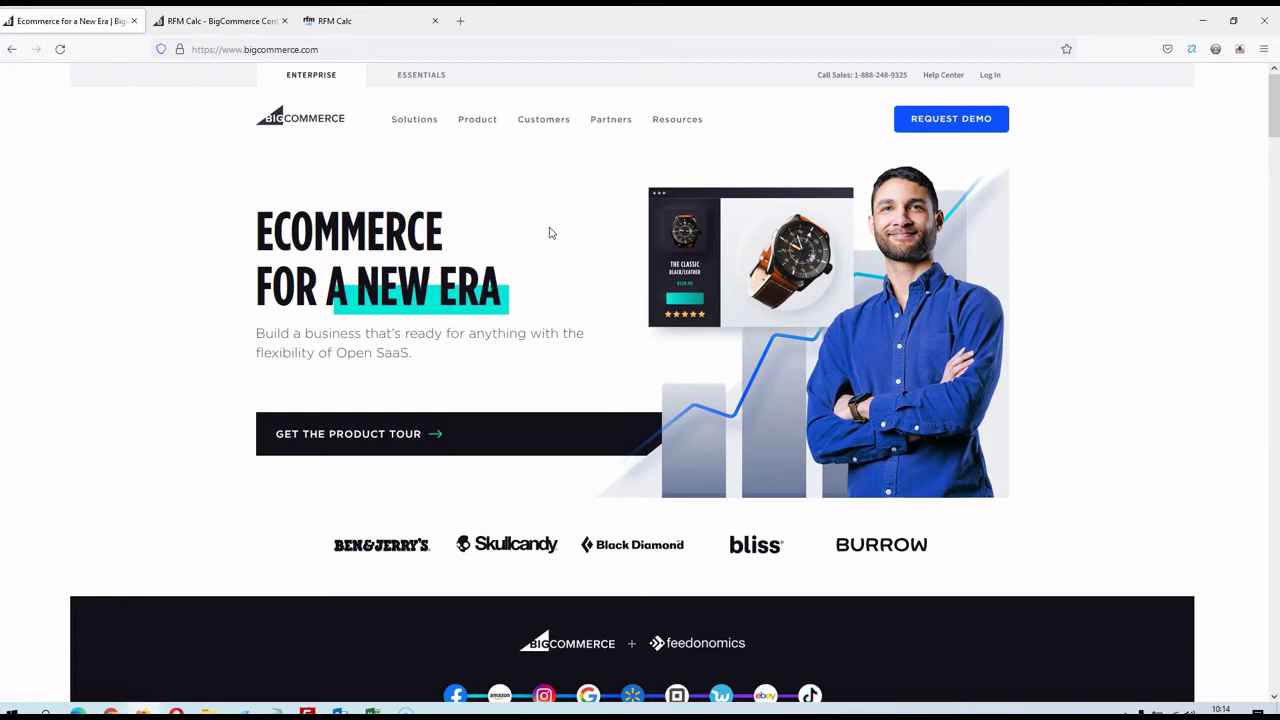
# Switch to the RFM Calc store's control panel and review its performance charts, store statistics and recent orders
pyautogui.click(226, 20)
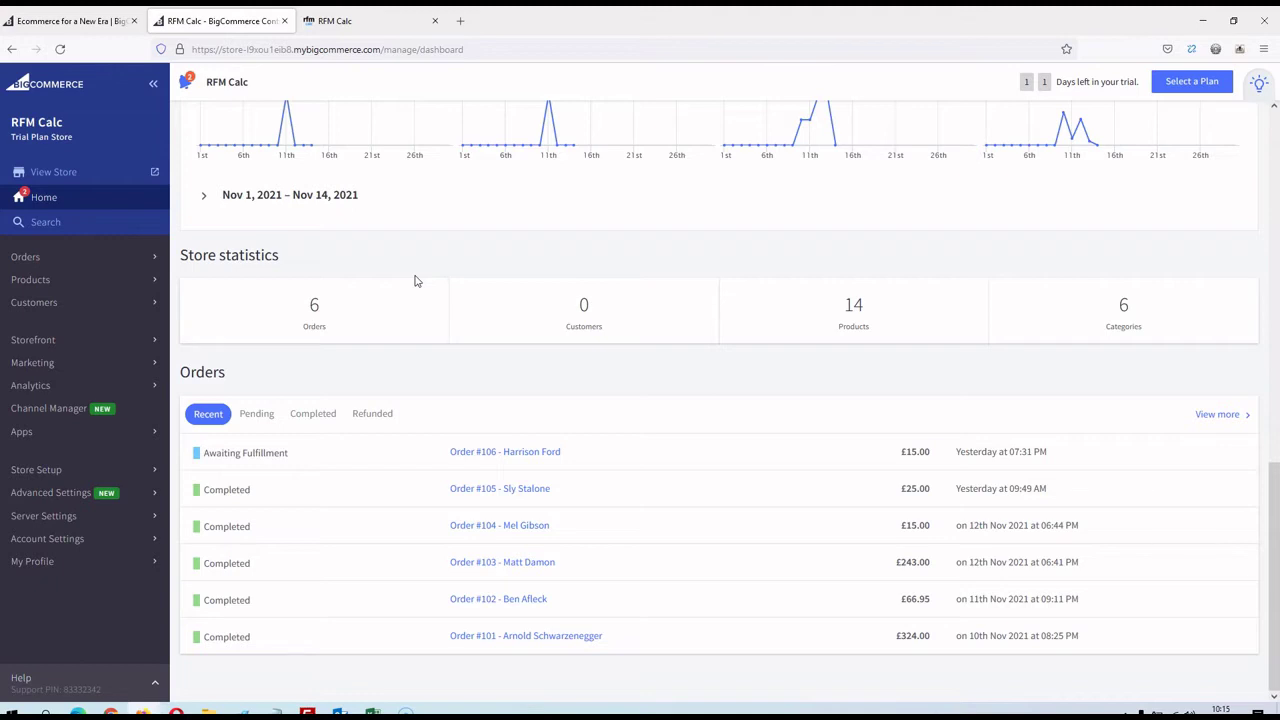
pyautogui.click(29, 680)
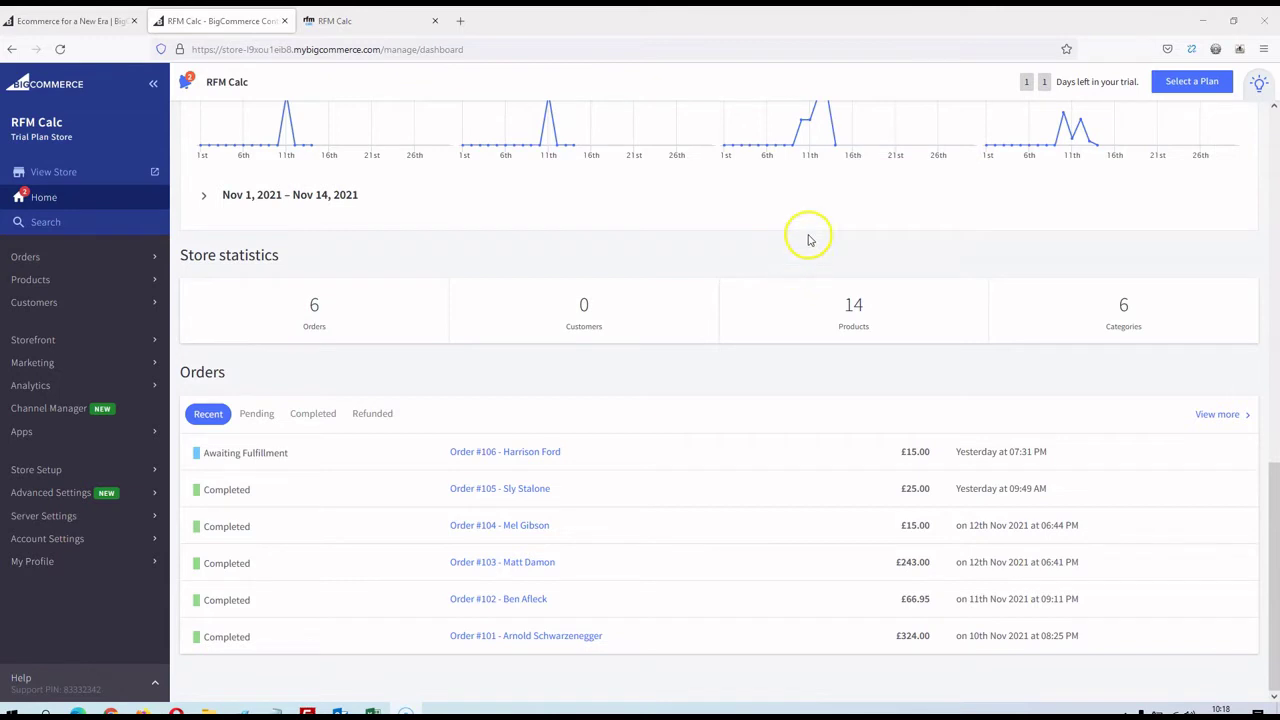
pyautogui.scroll(3, 810, 235)
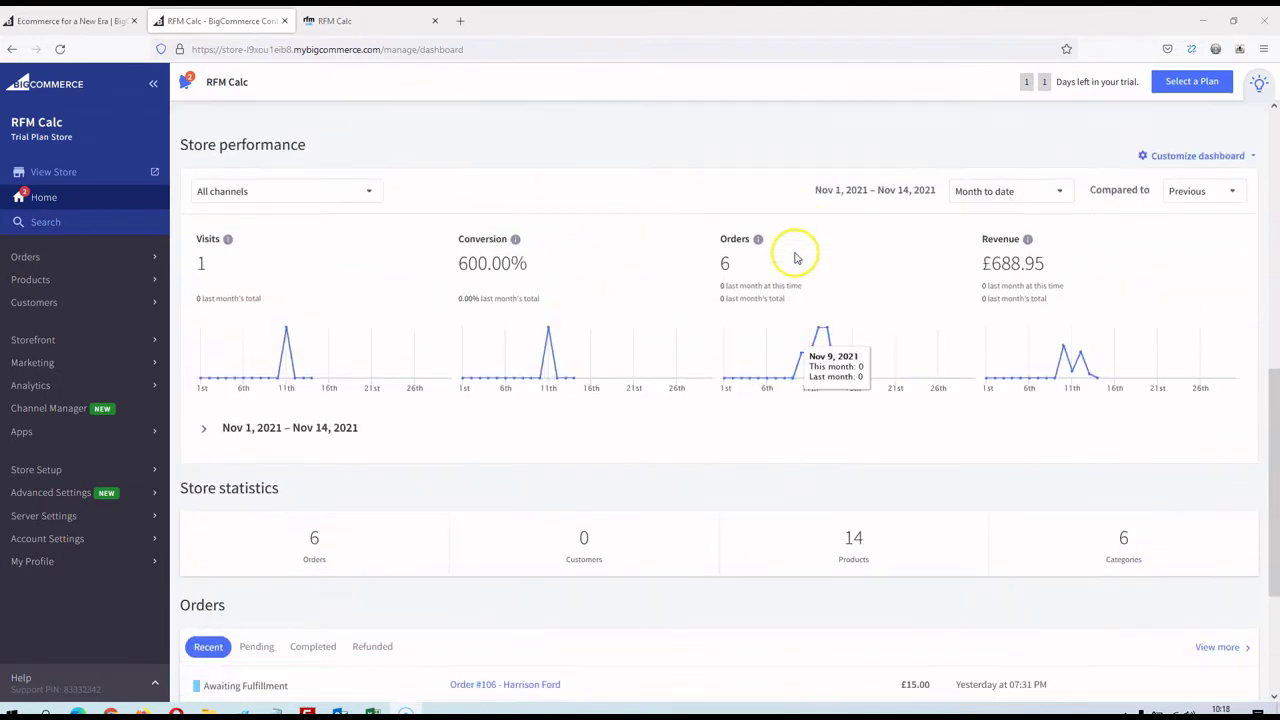
pyautogui.scroll(-1, 795, 258)
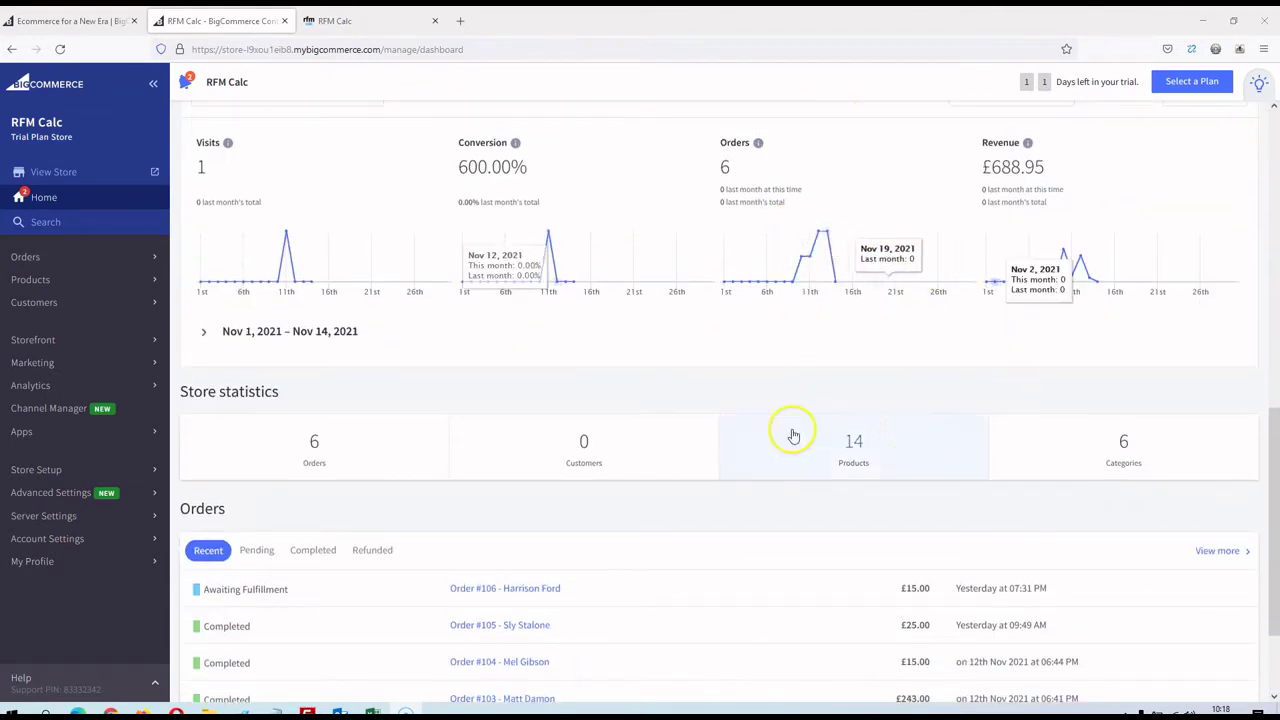
pyautogui.scroll(-2, 793, 436)
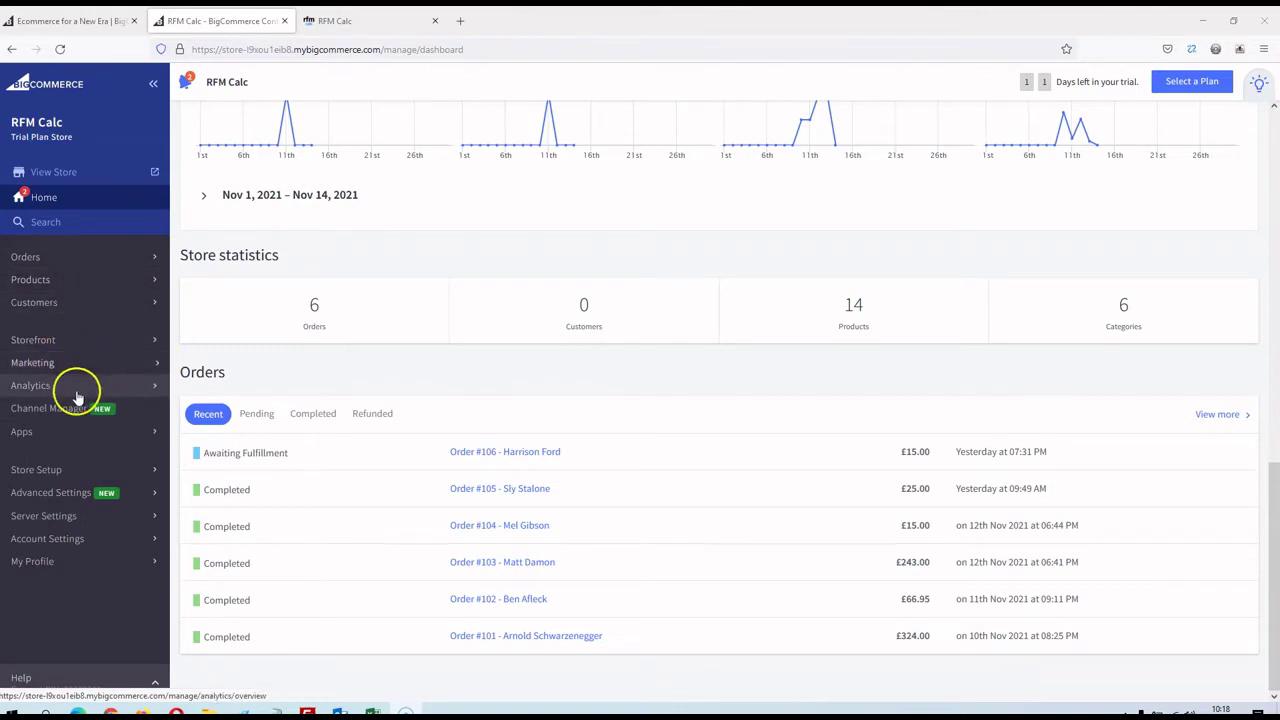
# Go from the orders export page to the export templates and start a new template showing its Orders fields
pyautogui.click(91, 262)
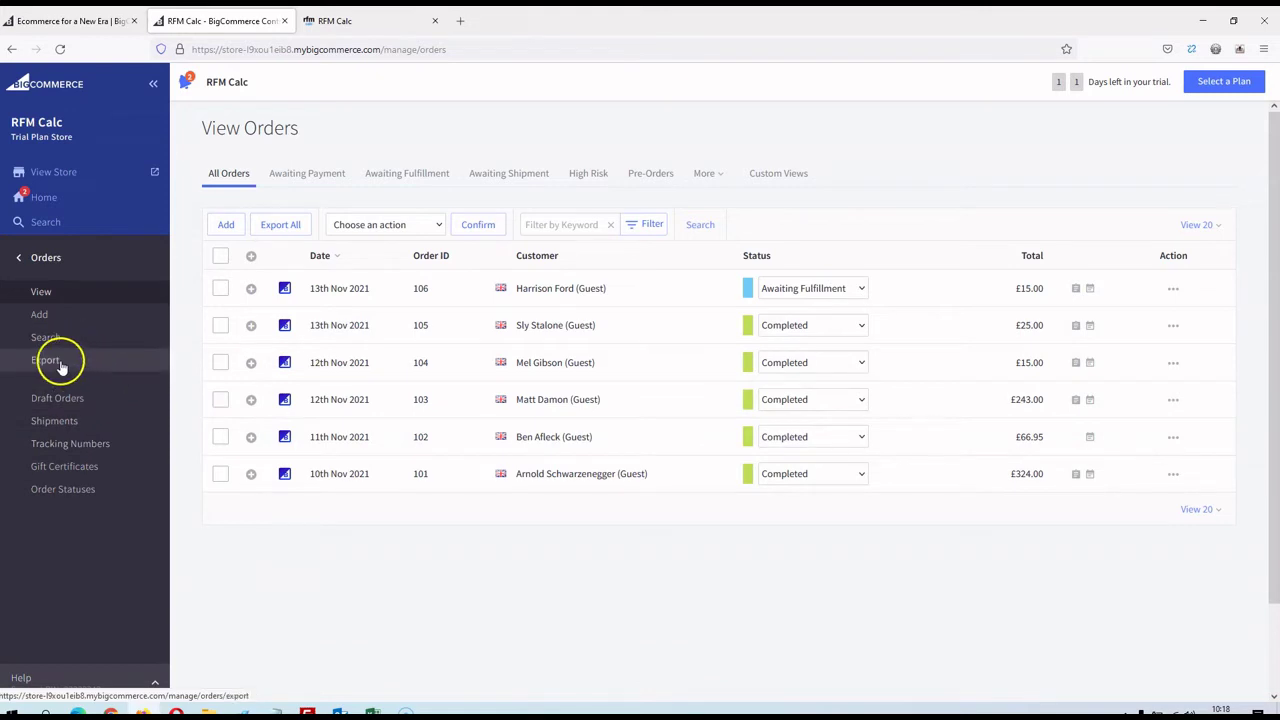
pyautogui.click(58, 364)
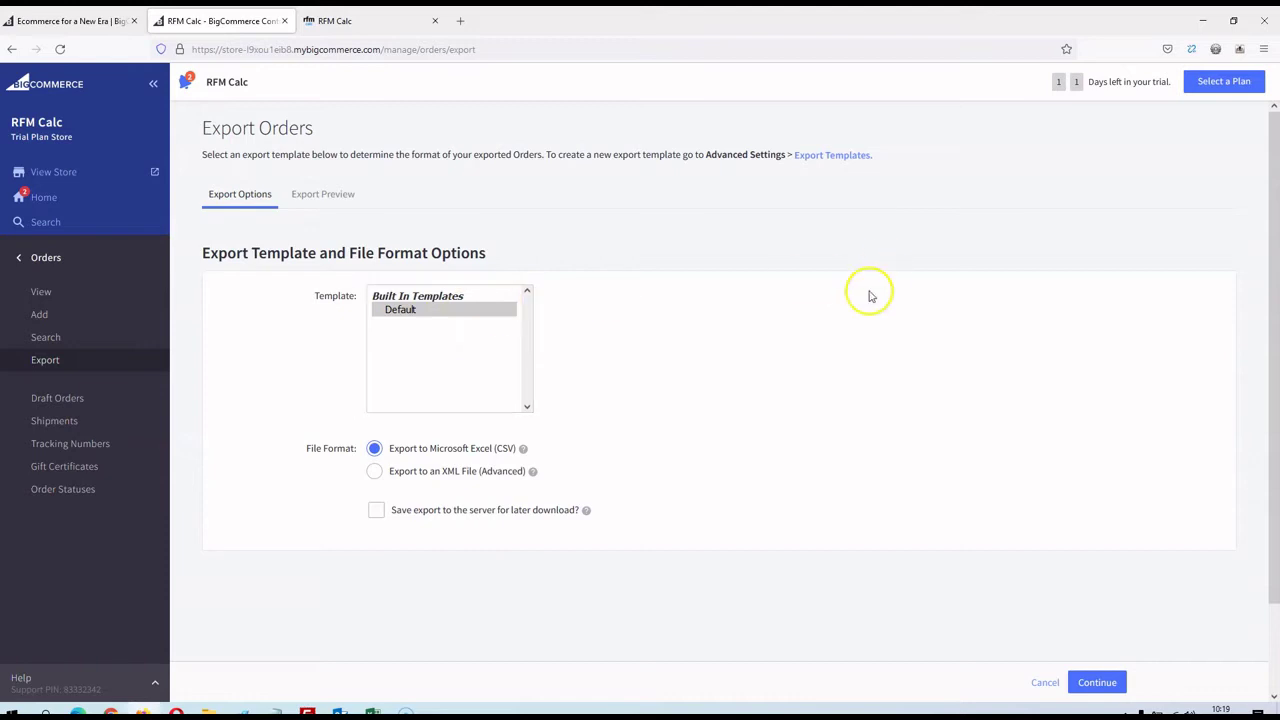
pyautogui.click(826, 157)
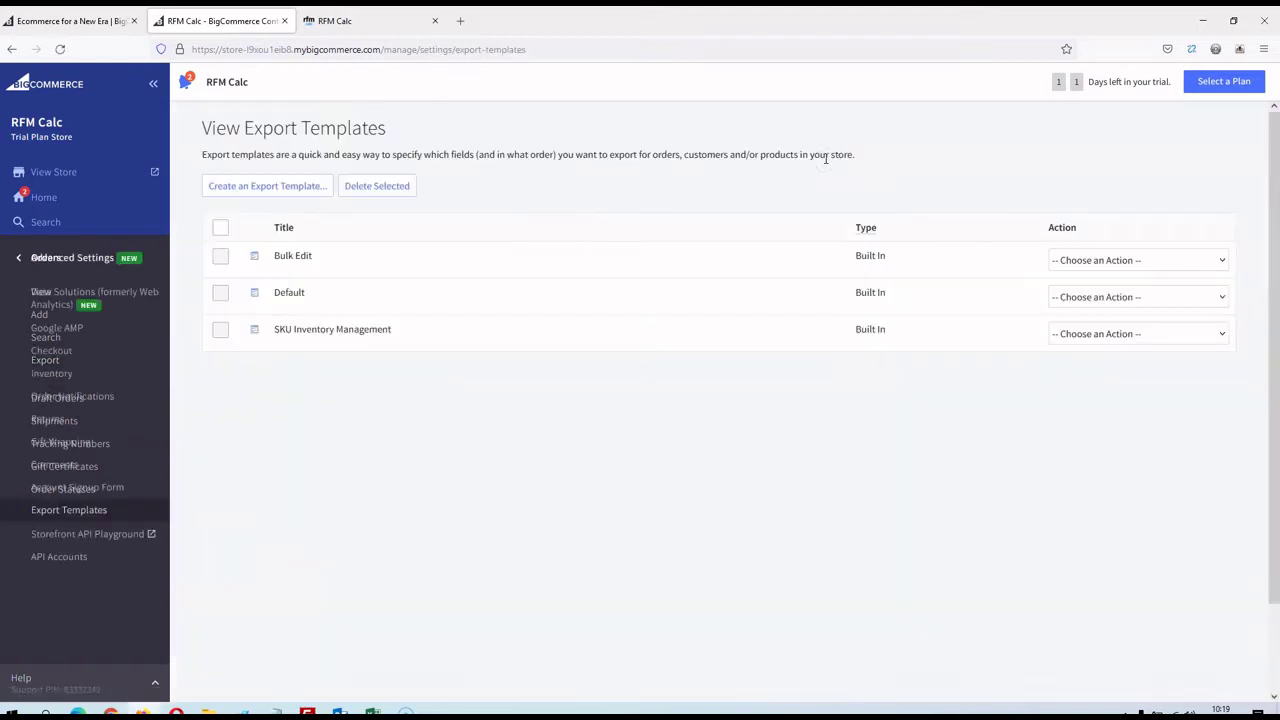
pyautogui.click(287, 186)
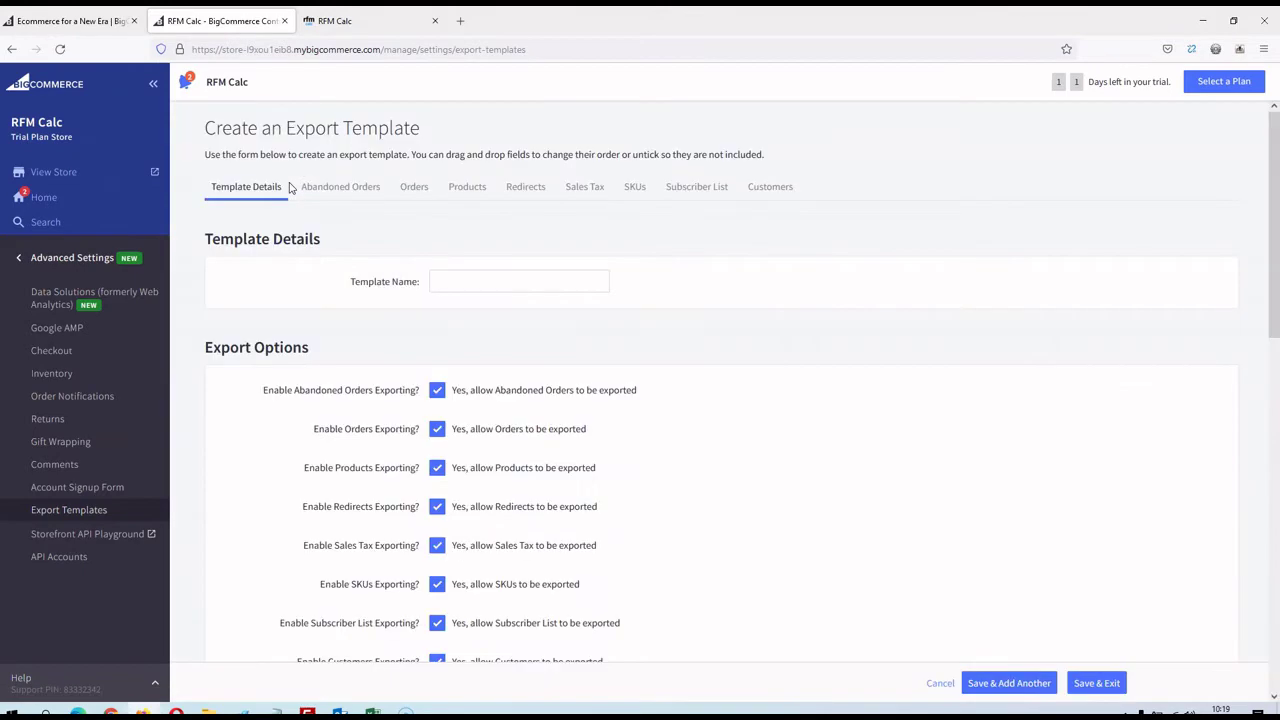
pyautogui.click(414, 188)
# Examine the order fields available in the new export template, from Order ID through product details to Transaction ID
pyautogui.scroll(-5, 449, 228)
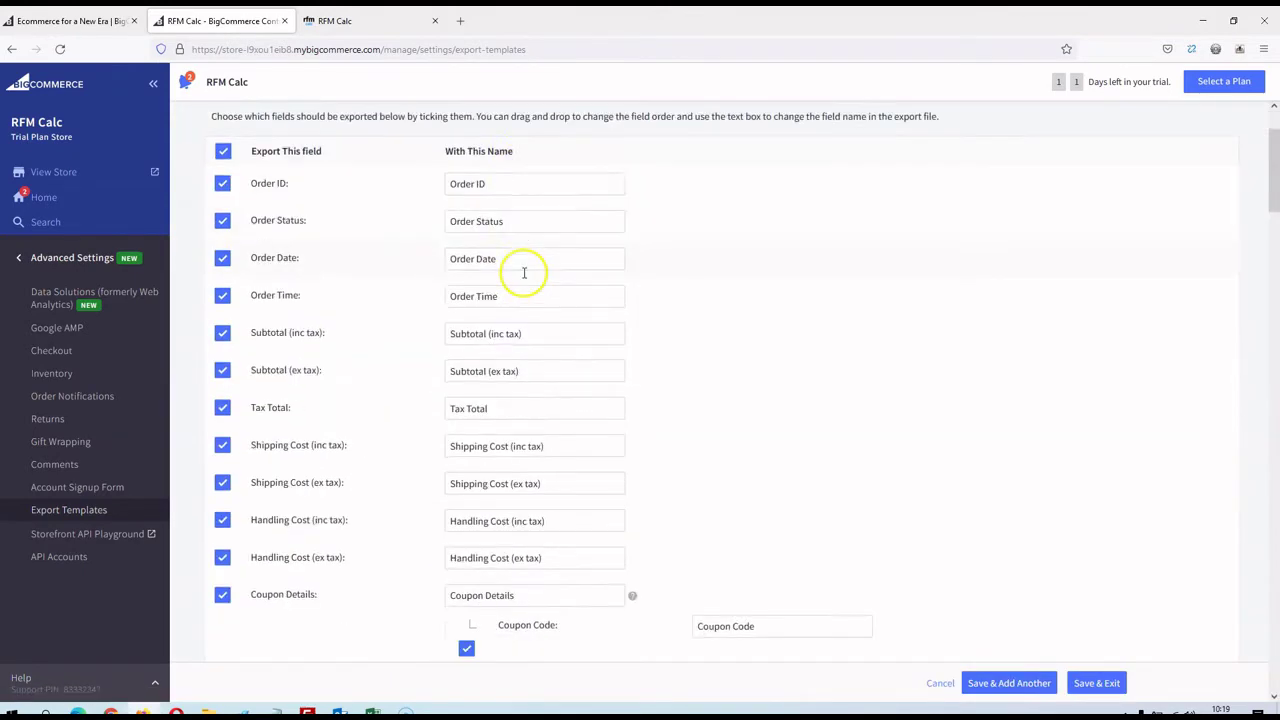
pyautogui.scroll(5, 397, 226)
pyautogui.scroll(-6, 397, 226)
pyautogui.scroll(-5, 397, 226)
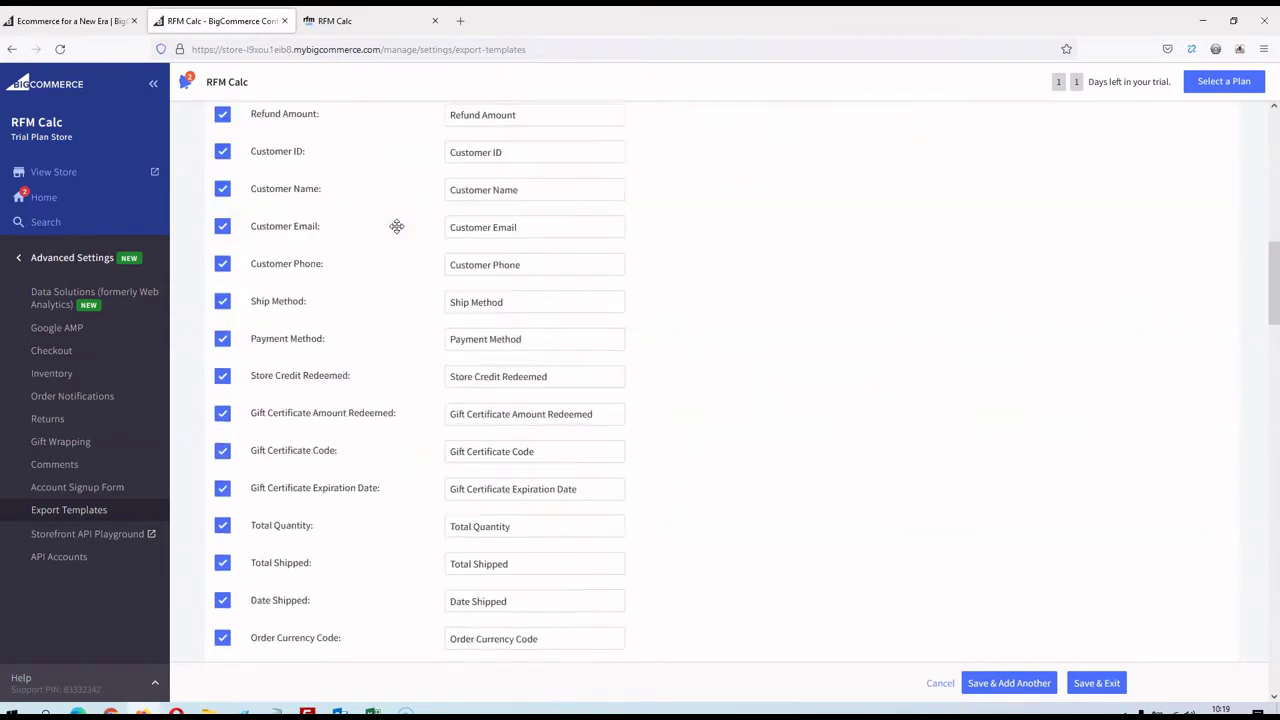
pyautogui.click(223, 310)
pyautogui.click(223, 310)
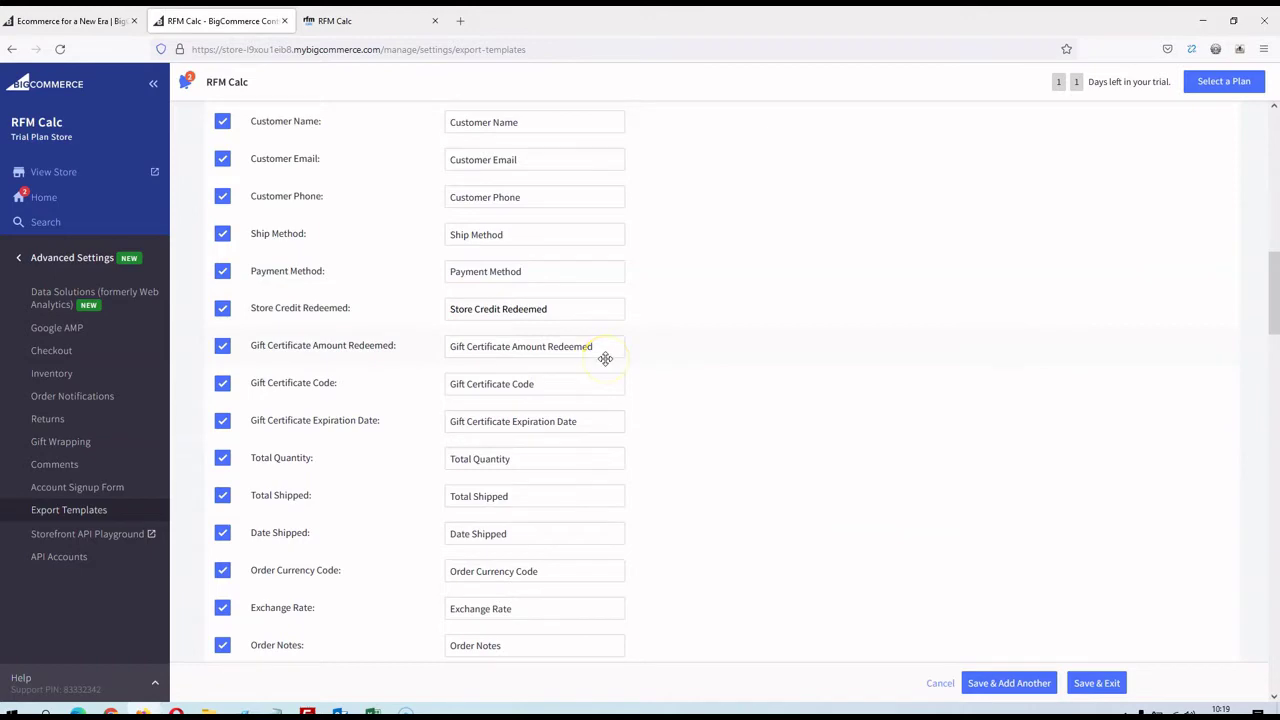
pyautogui.scroll(-5, 610, 355)
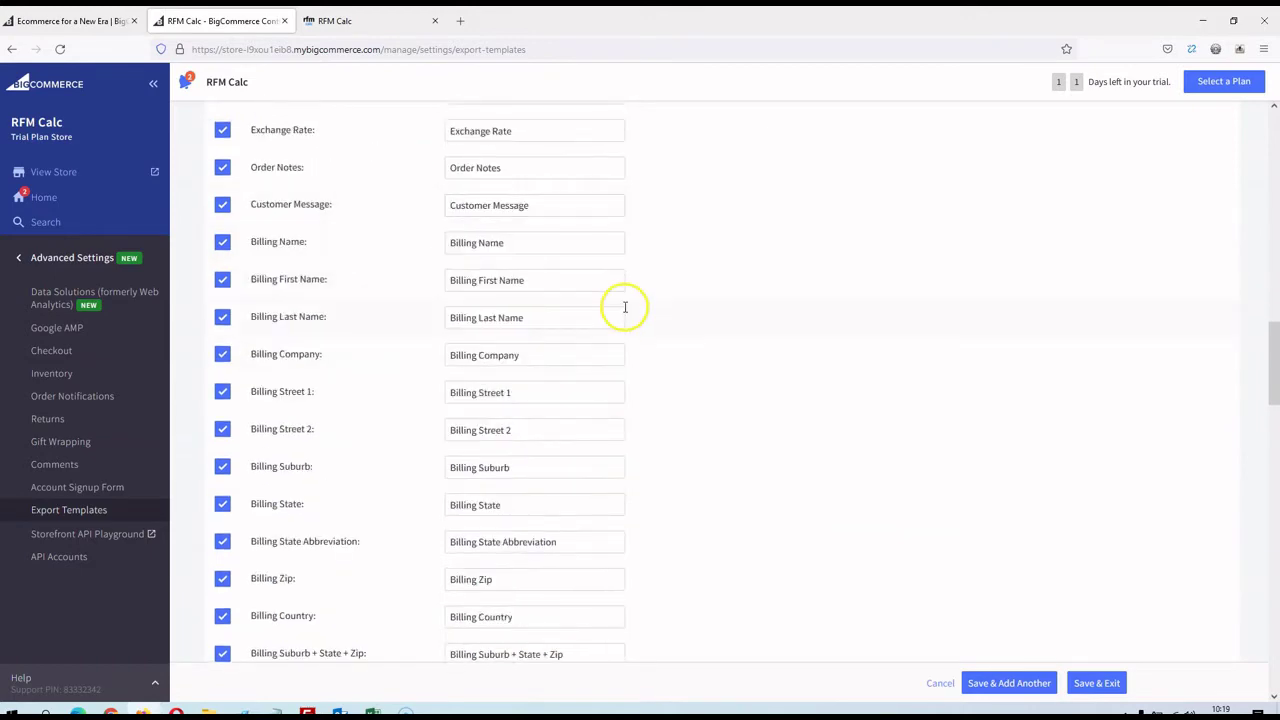
pyautogui.scroll(-5, 615, 318)
pyautogui.scroll(-4, 609, 321)
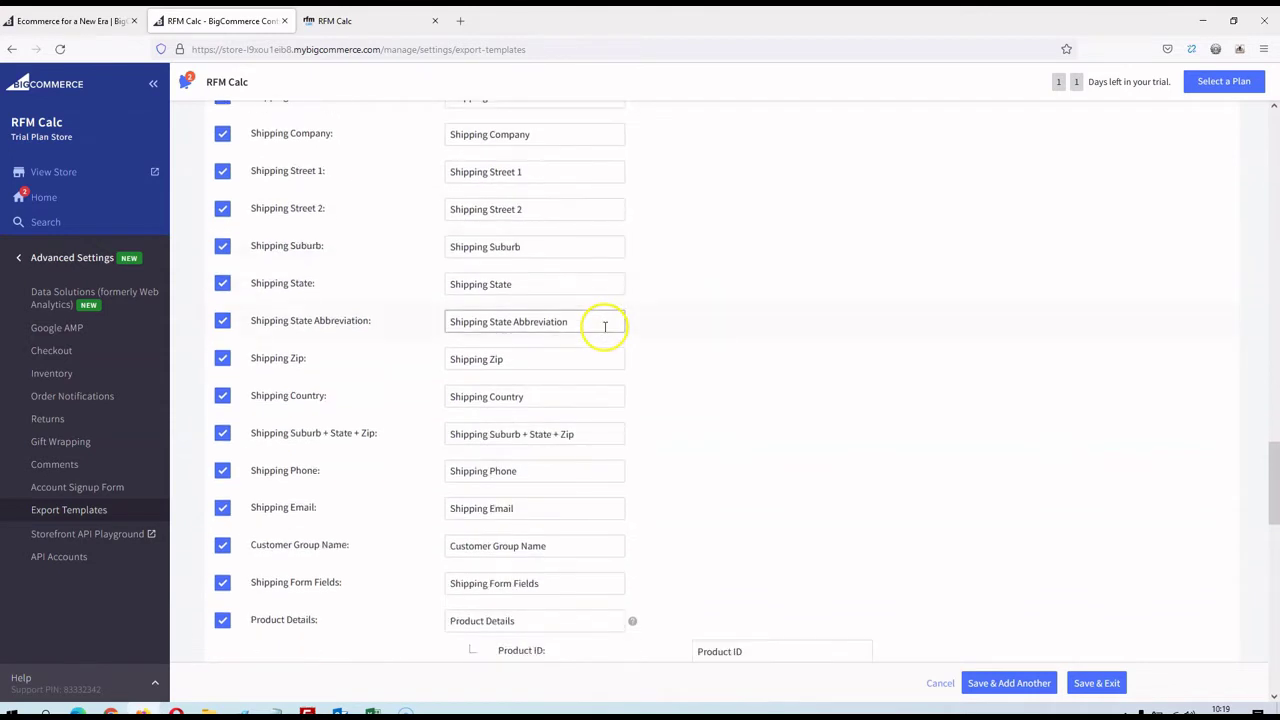
pyautogui.scroll(-2, 601, 325)
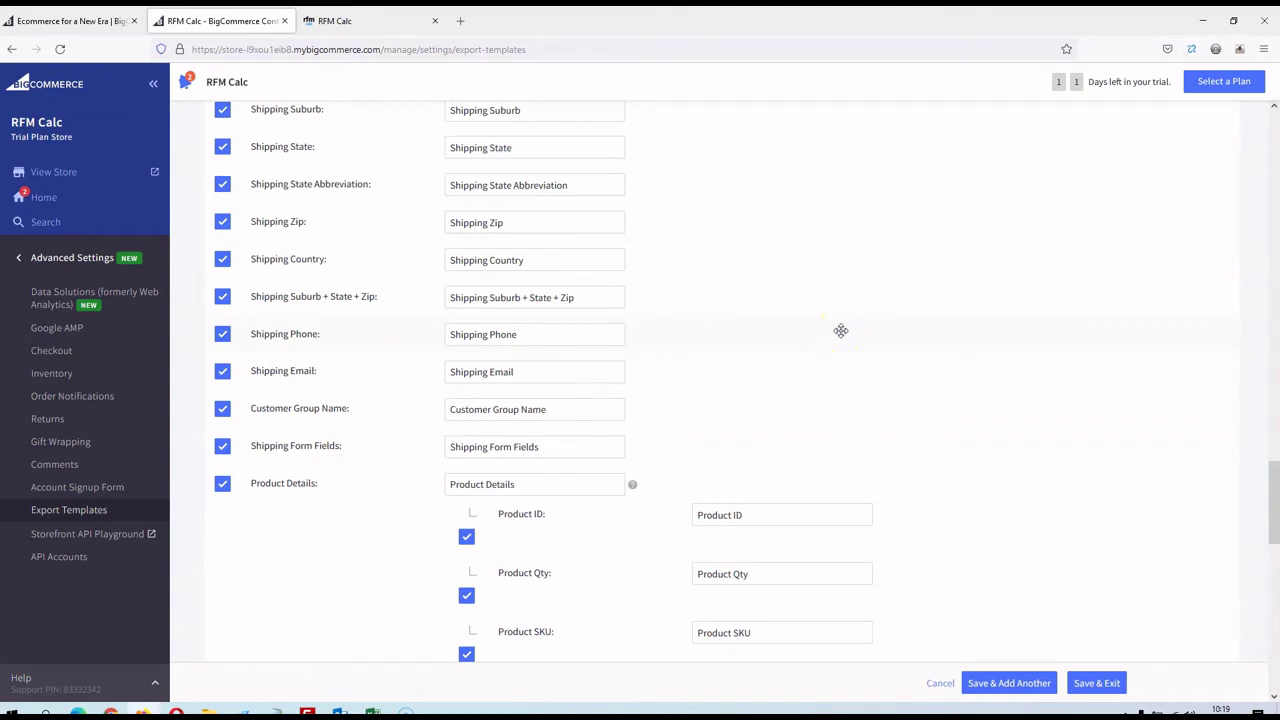
pyautogui.scroll(-7, 857, 337)
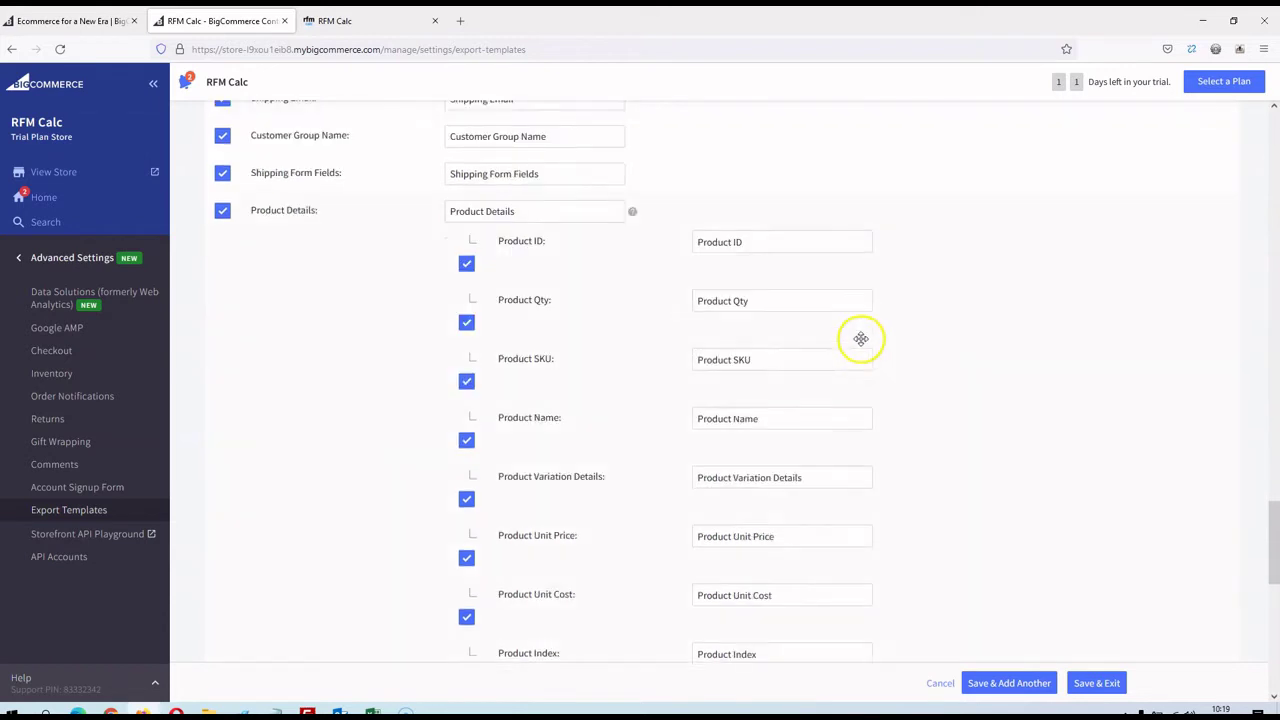
pyautogui.scroll(-4, 855, 338)
pyautogui.scroll(-1, 851, 340)
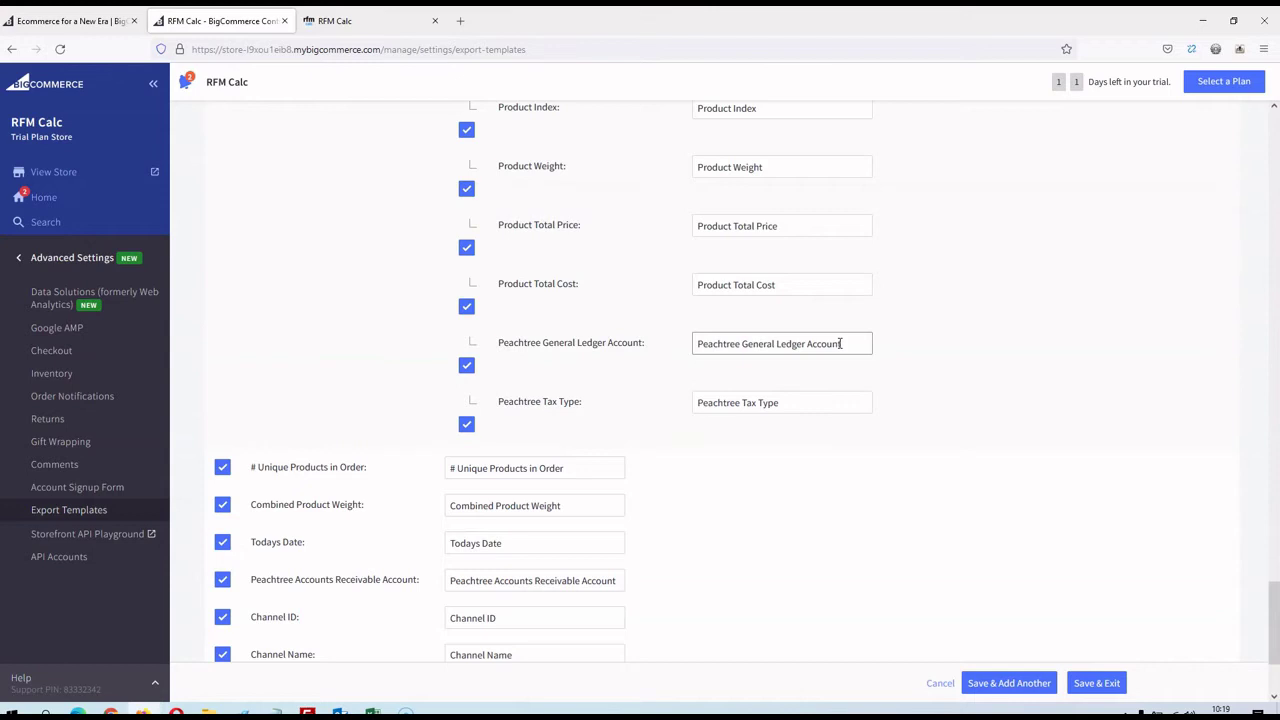
pyautogui.middleClick(859, 343)
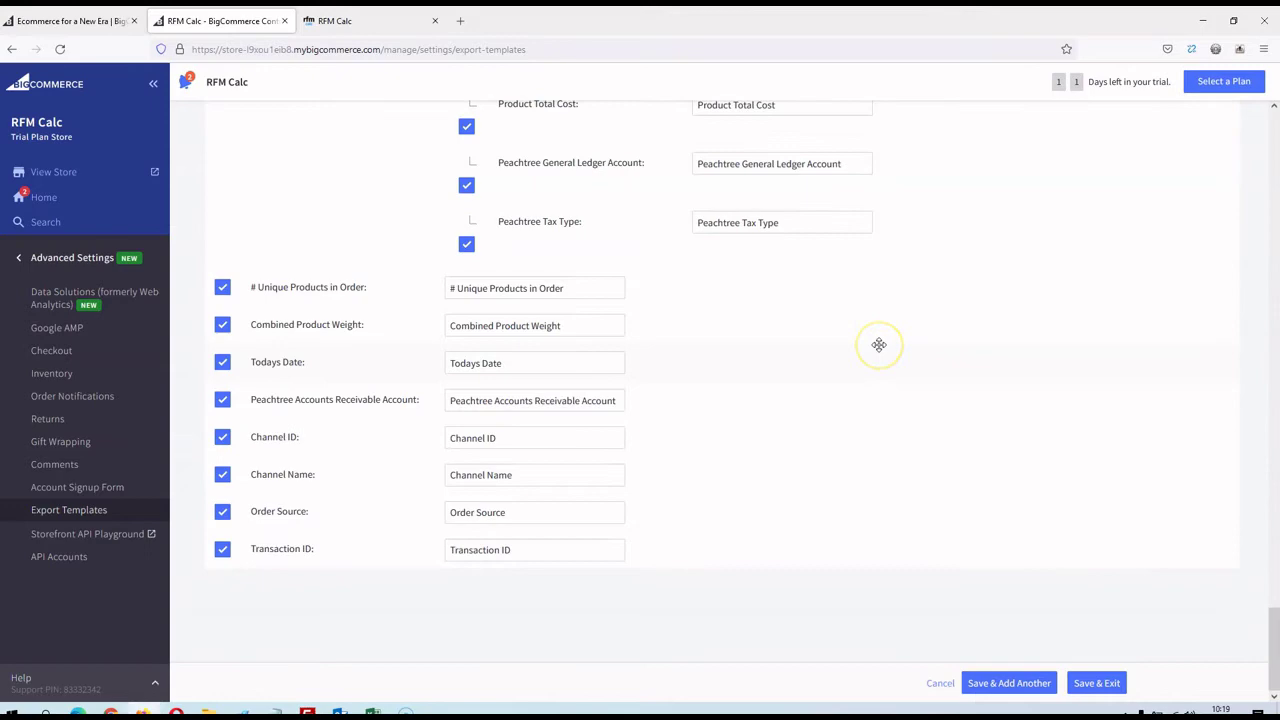
pyautogui.scroll(6, 861, 348)
pyautogui.scroll(15, 861, 348)
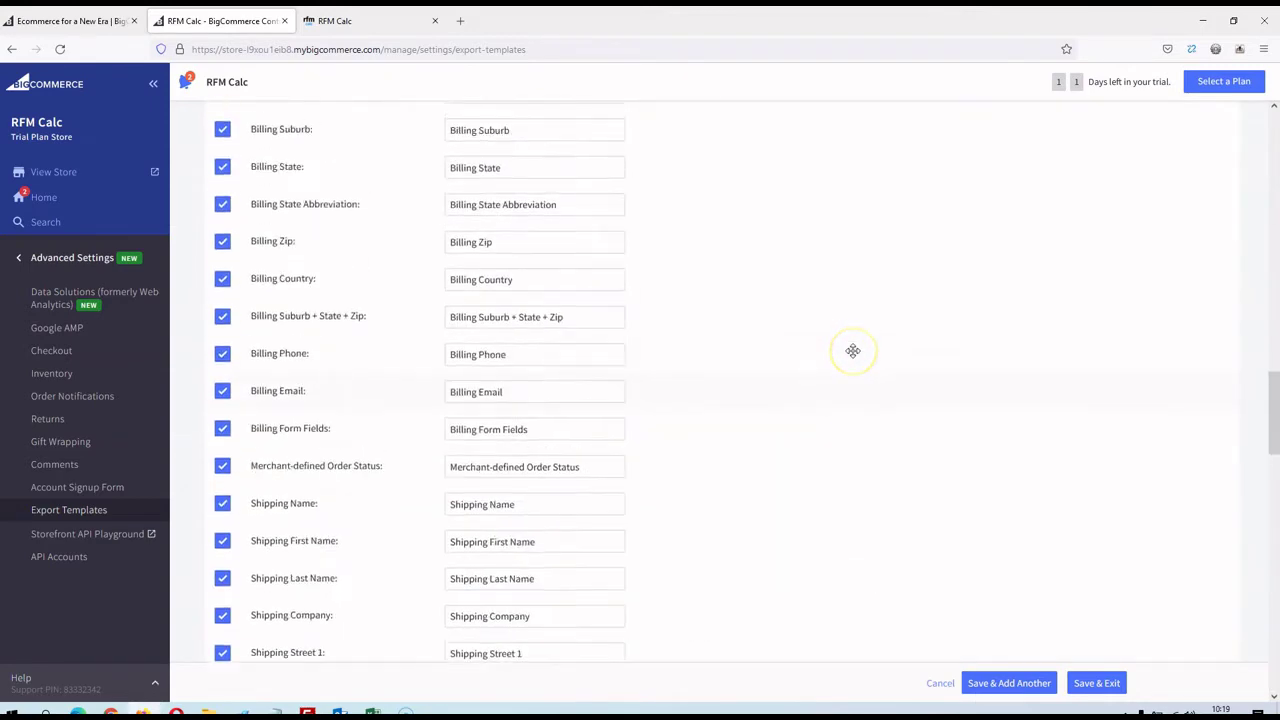
# Leave the new template unsaved and return to the orders export page, keeping the Default template and Microsoft Excel (CSV) format
pyautogui.click(138, 275)
pyautogui.click(52, 197)
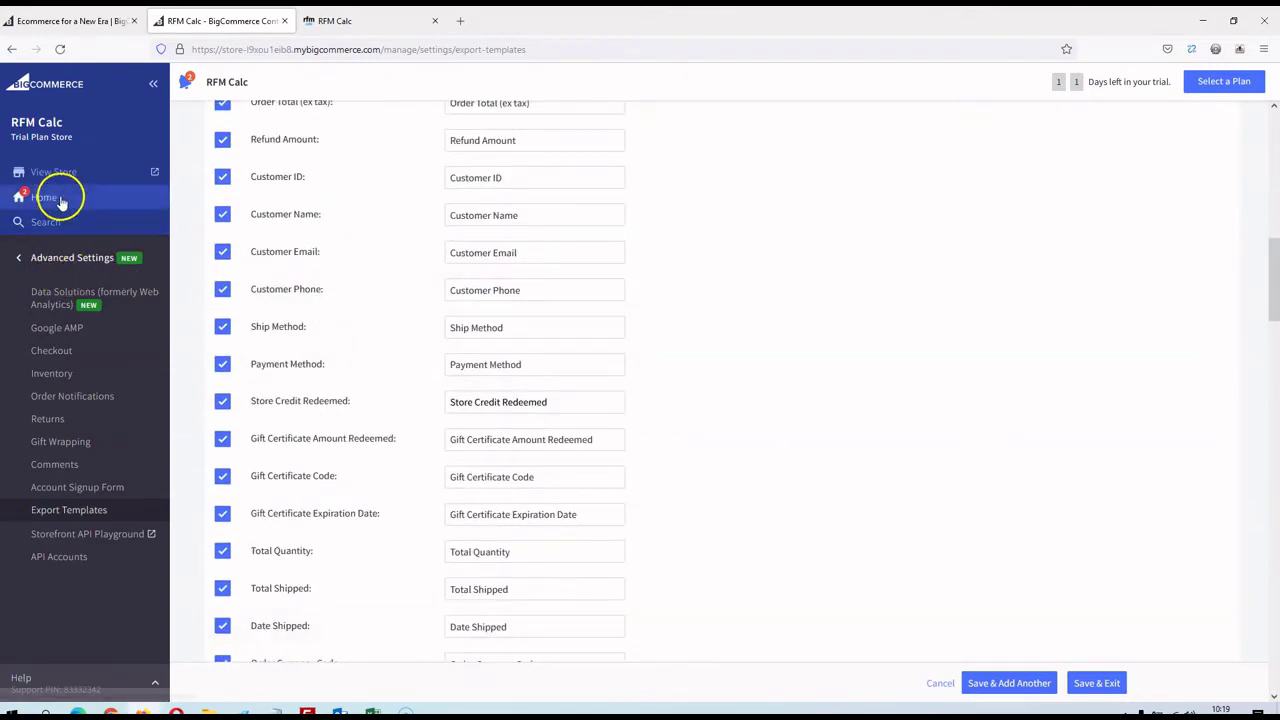
pyautogui.click(48, 259)
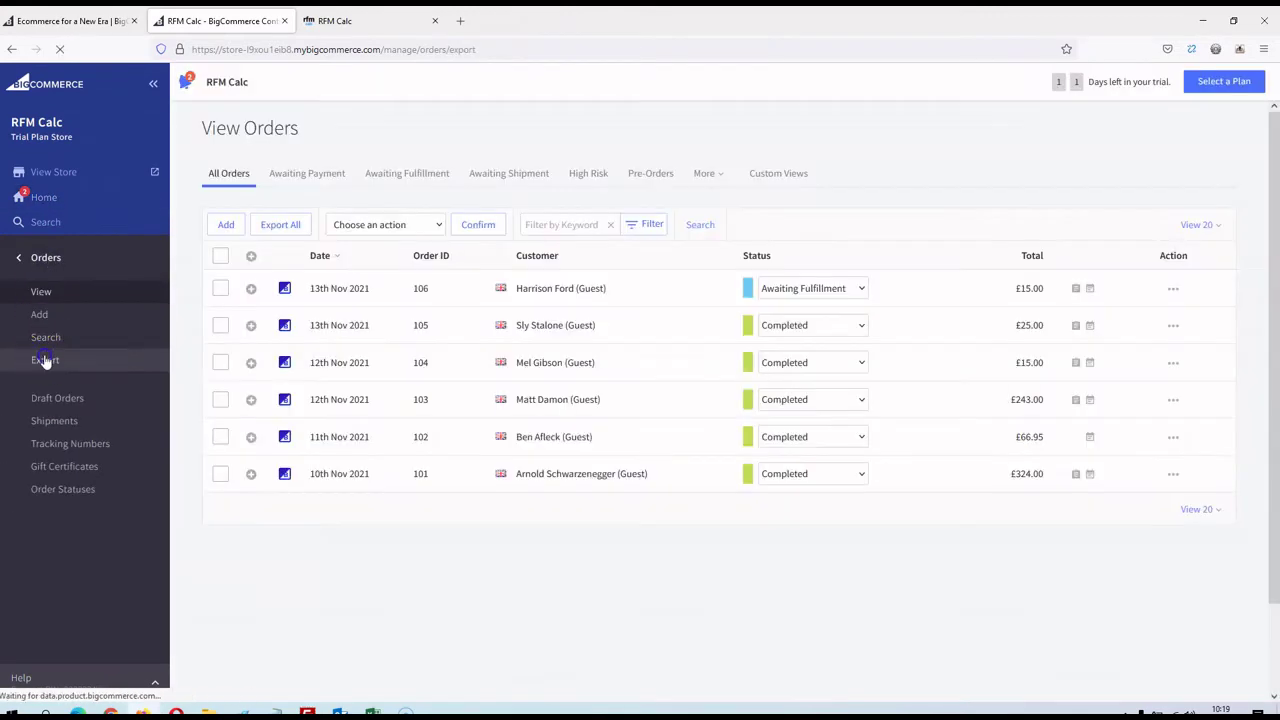
pyautogui.click(43, 360)
pyautogui.click(471, 323)
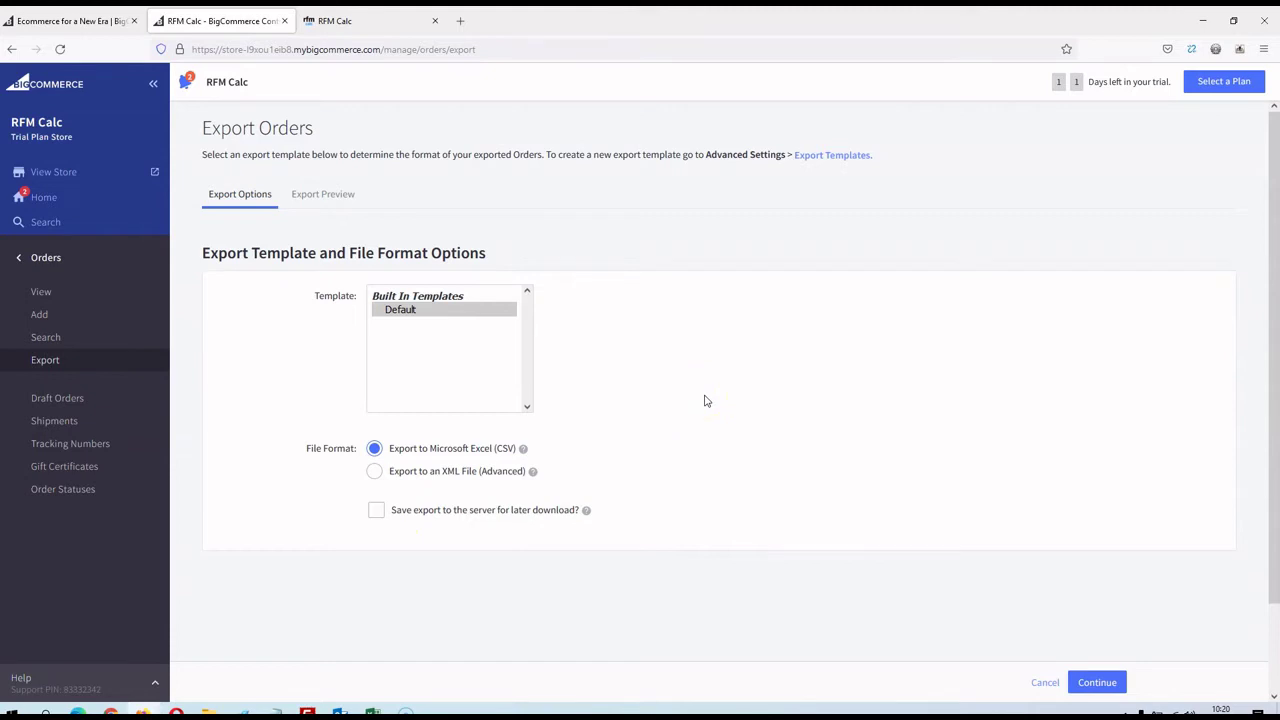
# Export the orders to a CSV file with the Default template and download the generated orders file
pyautogui.click(1098, 683)
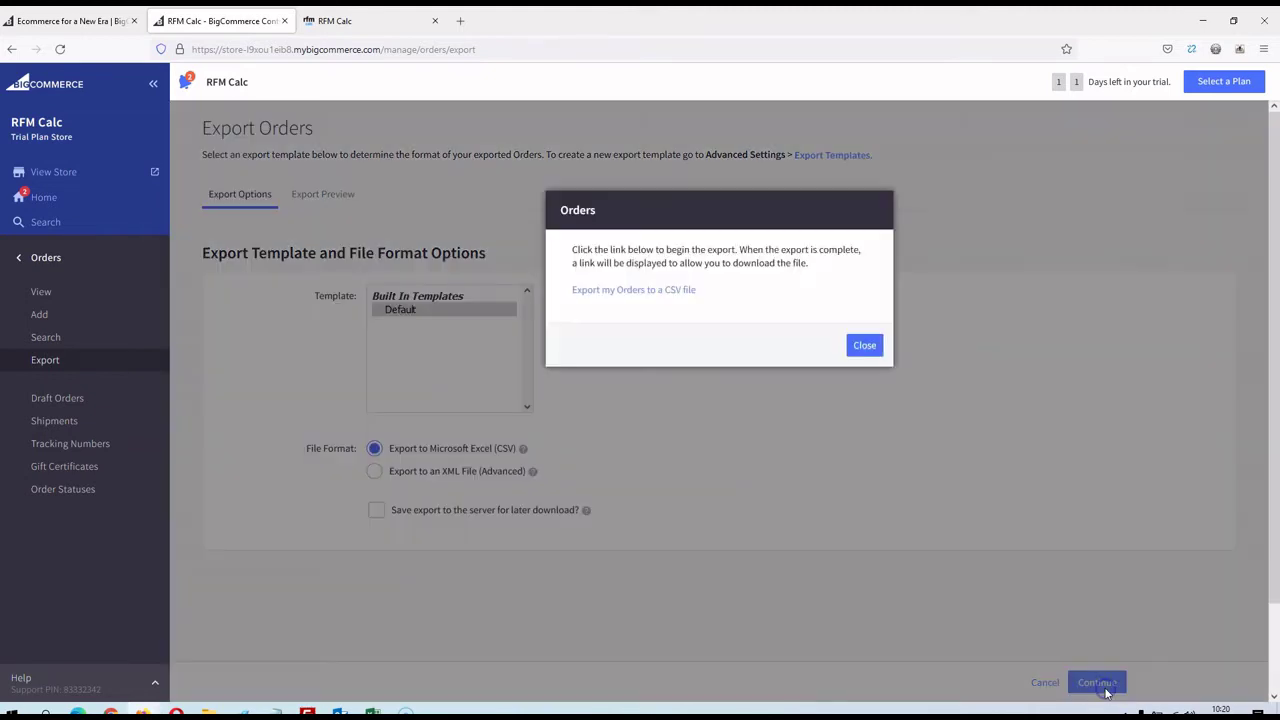
pyautogui.click(622, 292)
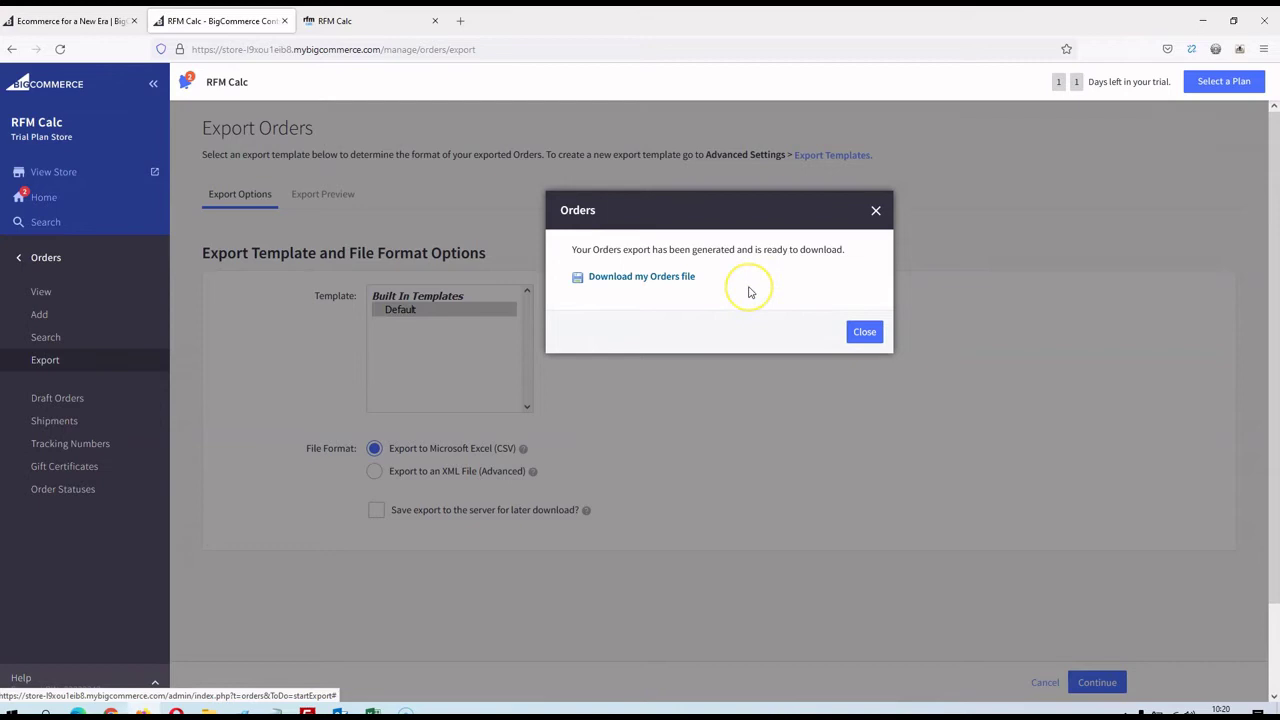
pyautogui.click(682, 285)
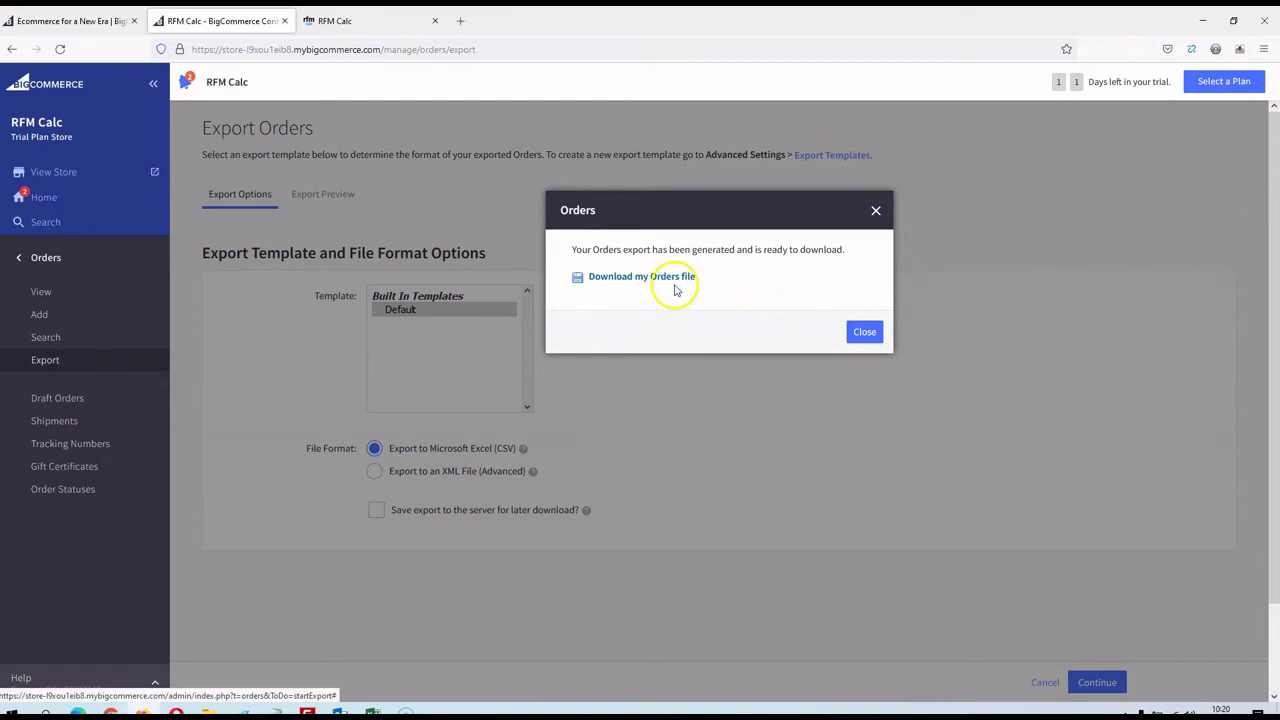
pyautogui.click(665, 281)
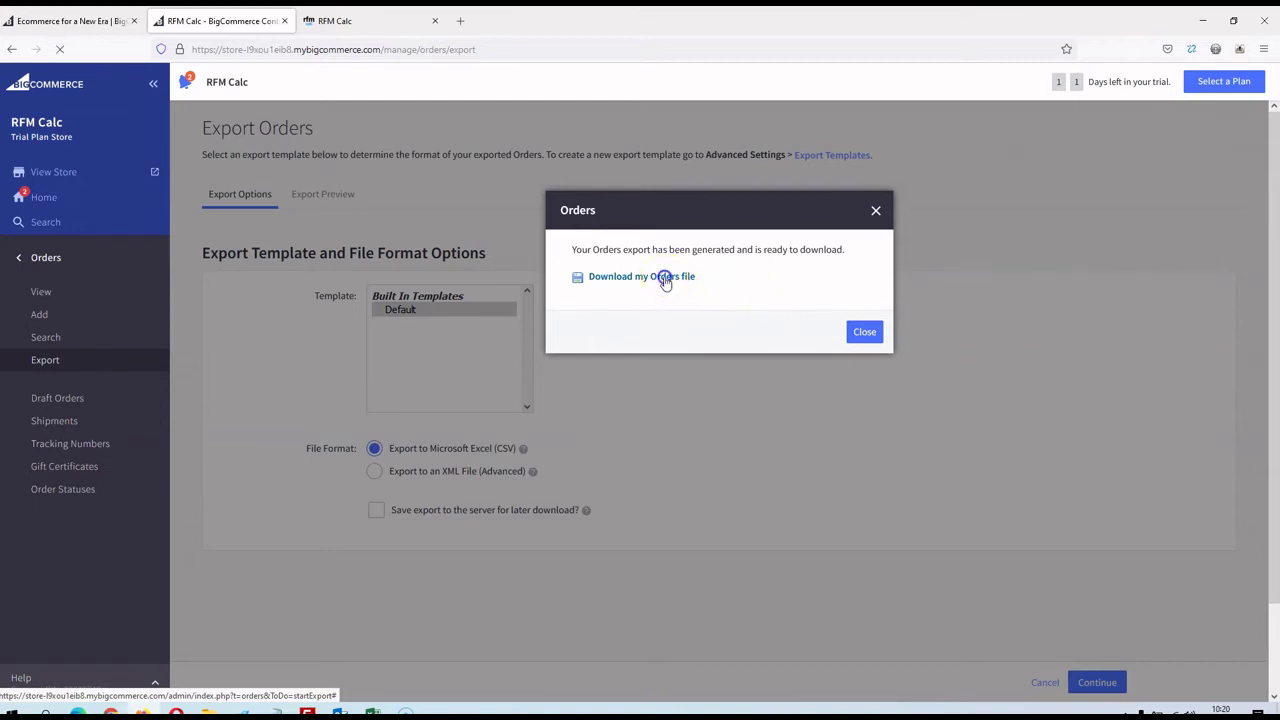
pyautogui.click(1012, 624)
pyautogui.click(1181, 666)
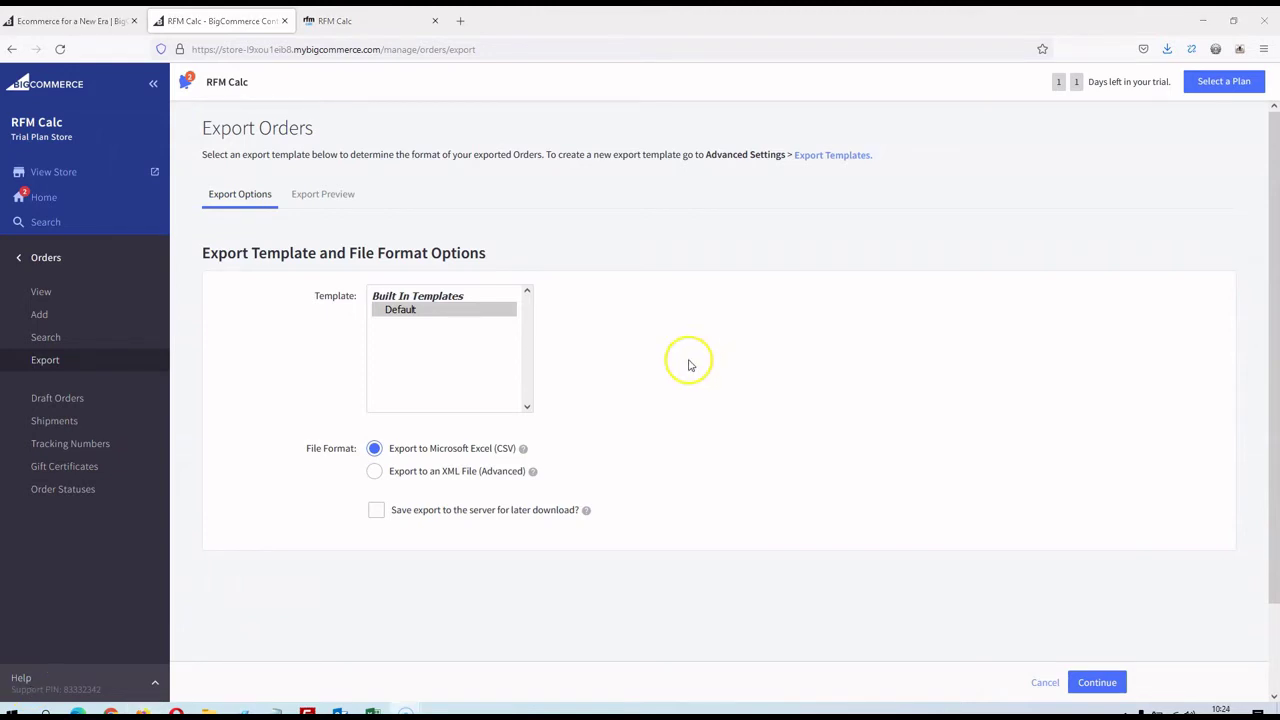
# In the orders list, select the three completed orders dated 12th and 13th Nov 2021 and choose the Export Selected action
pyautogui.click(29, 258)
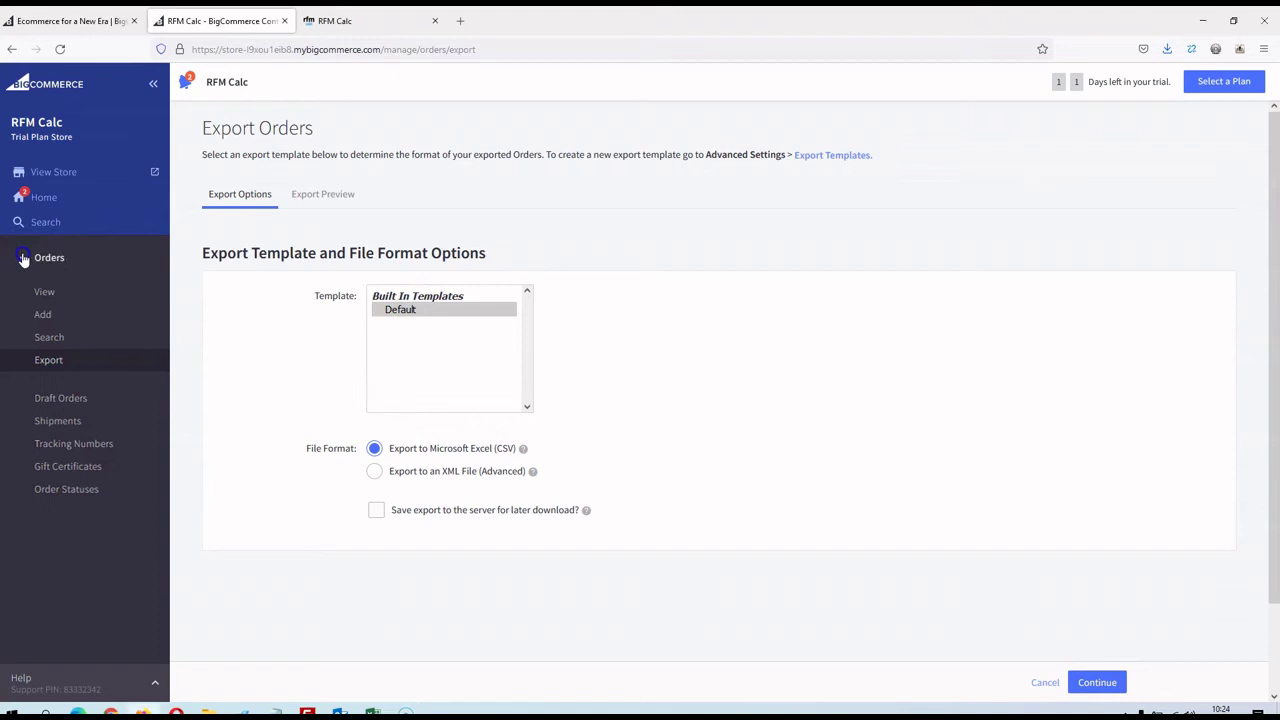
pyautogui.click(40, 259)
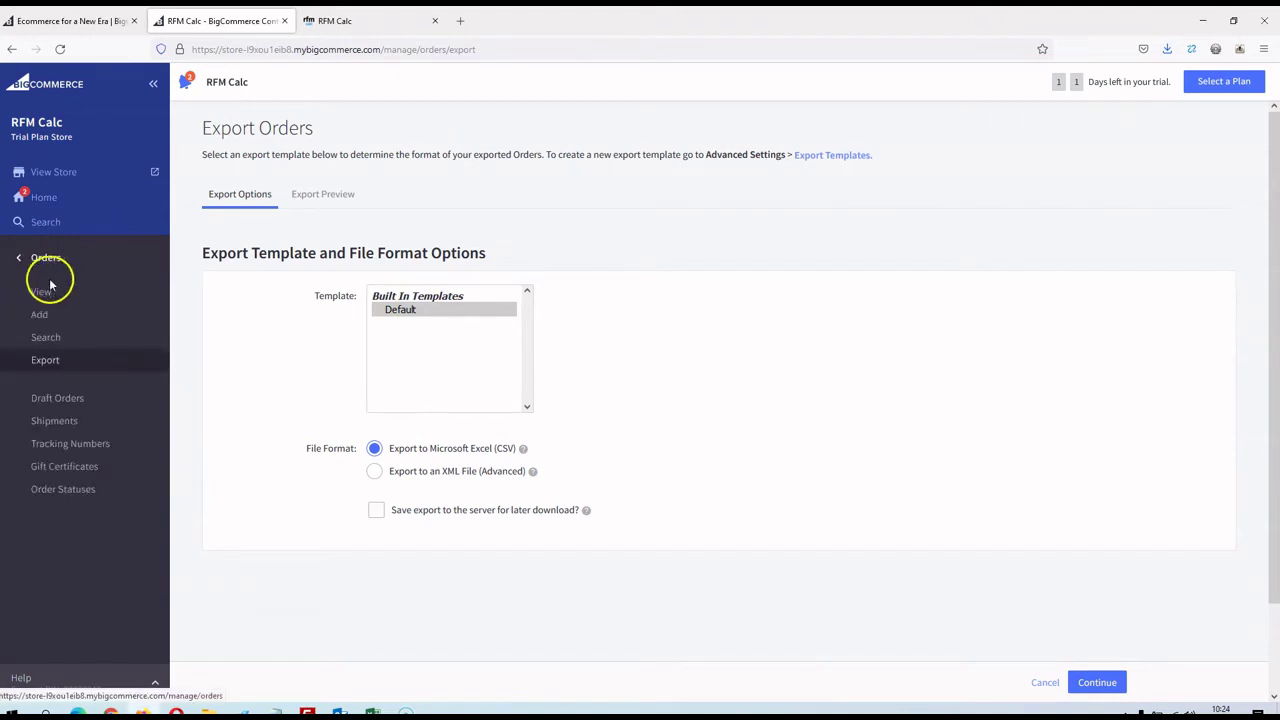
pyautogui.click(60, 296)
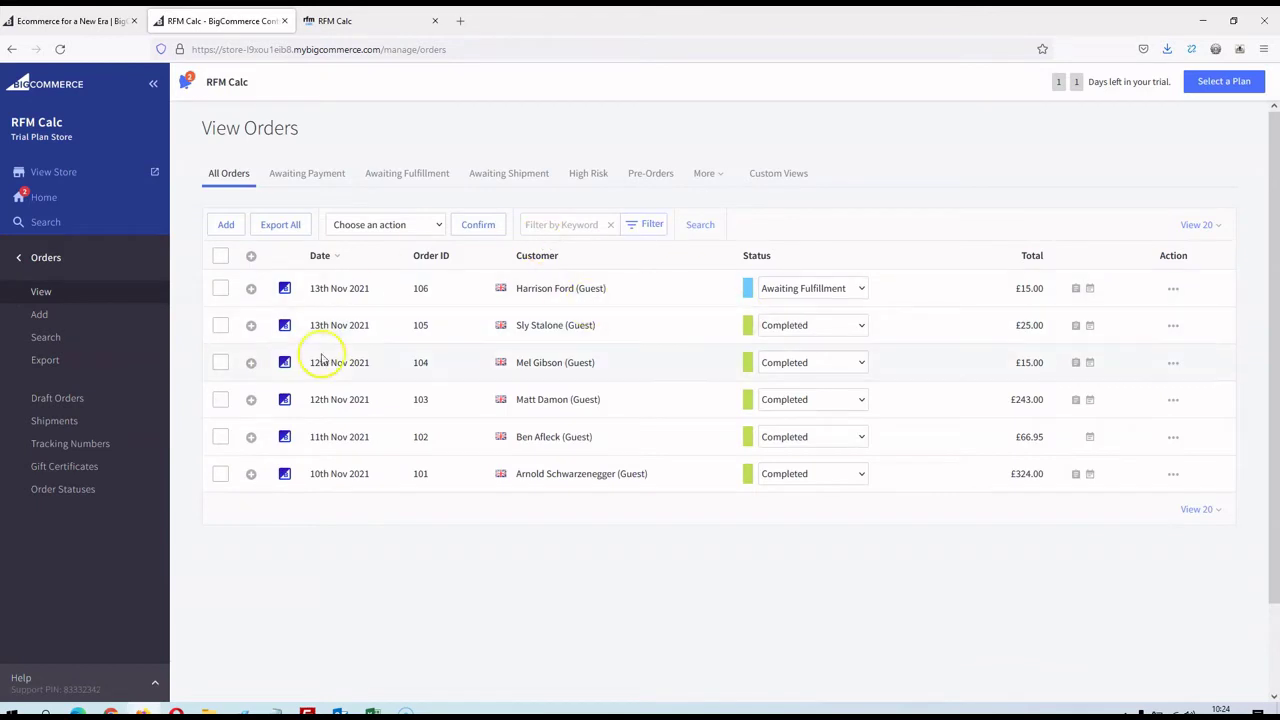
pyautogui.click(220, 325)
pyautogui.click(220, 362)
pyautogui.click(221, 400)
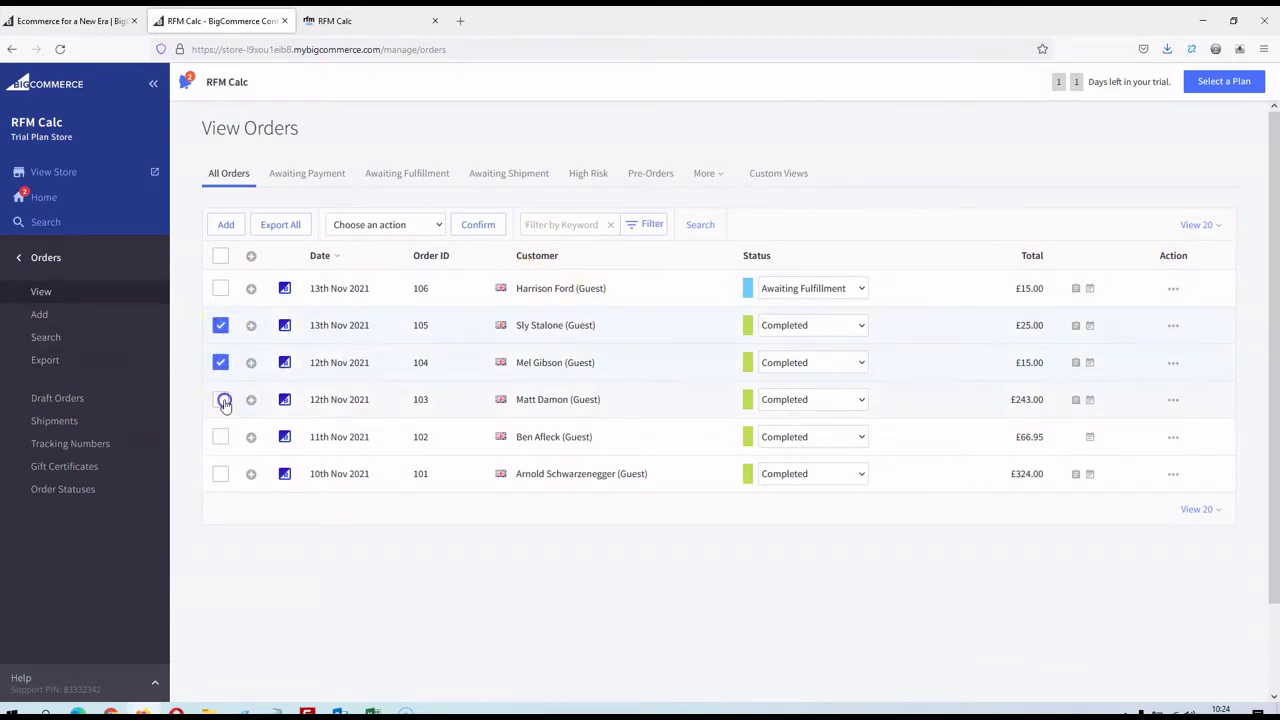
pyautogui.click(421, 228)
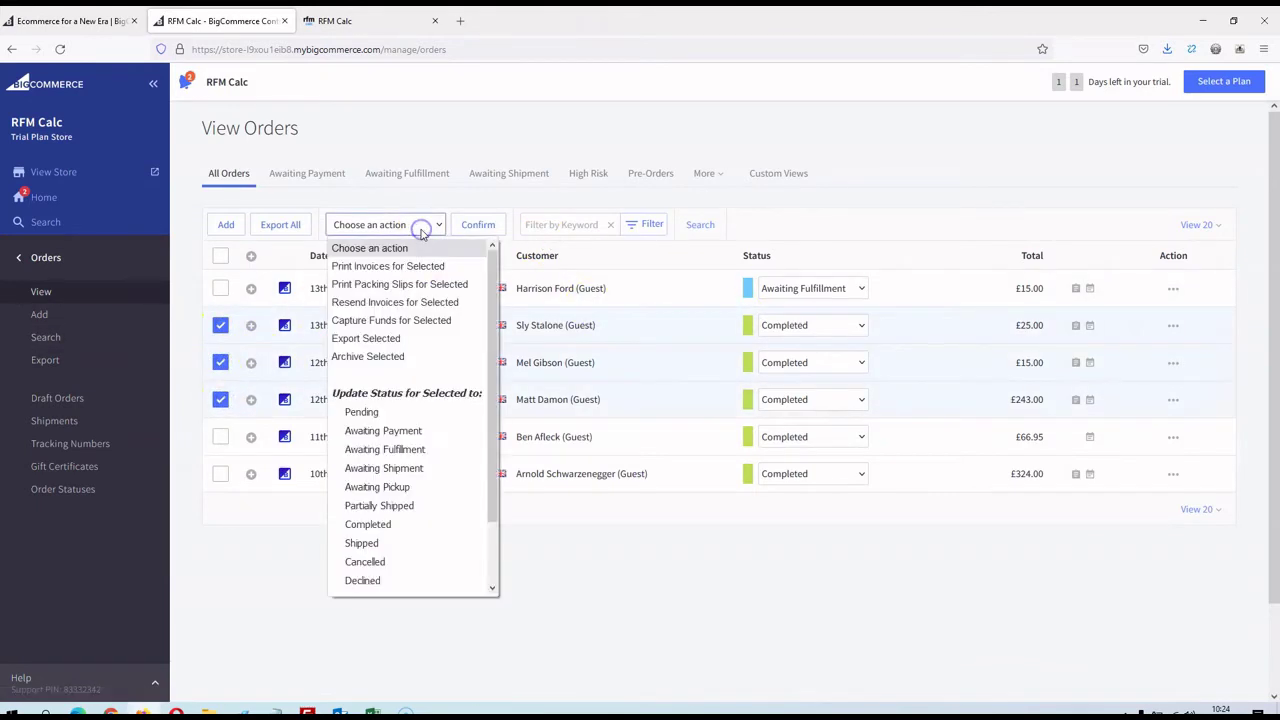
pyautogui.click(411, 341)
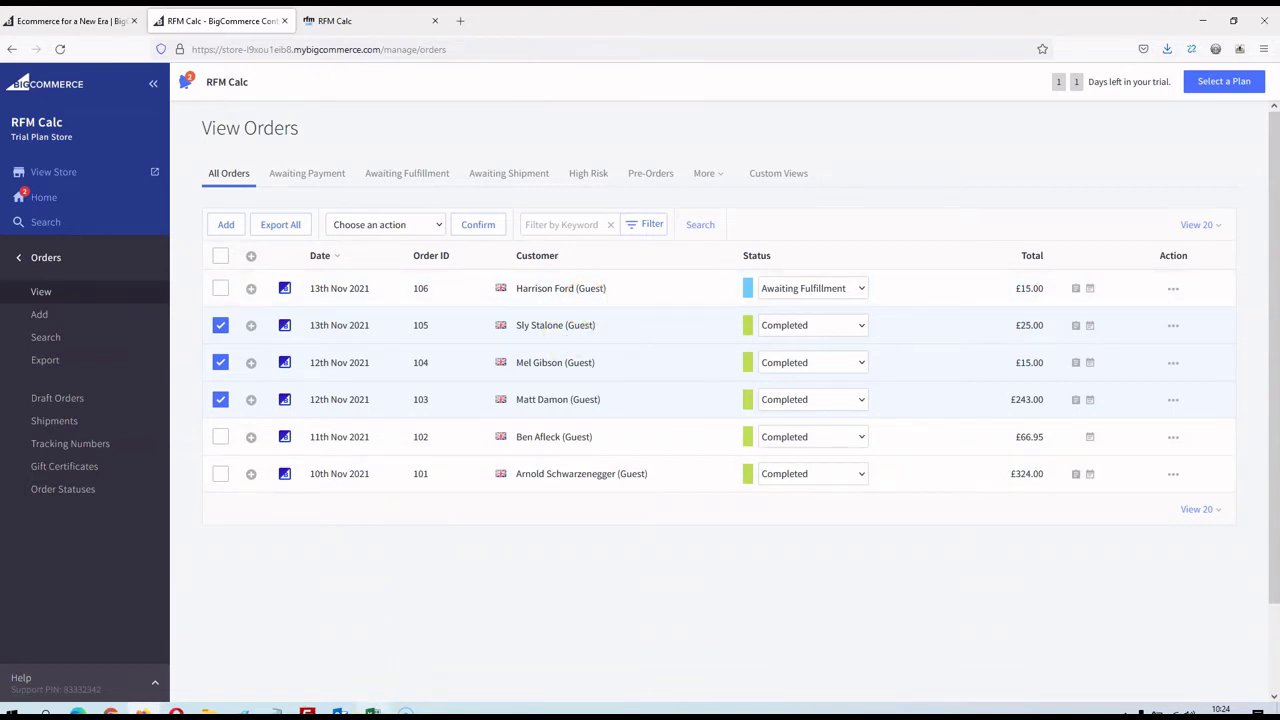
# Switch to Excel and view the exported order columns in bigcommerce.xlsx
pyautogui.moveTo(371, 713)
pyautogui.click(358, 644)
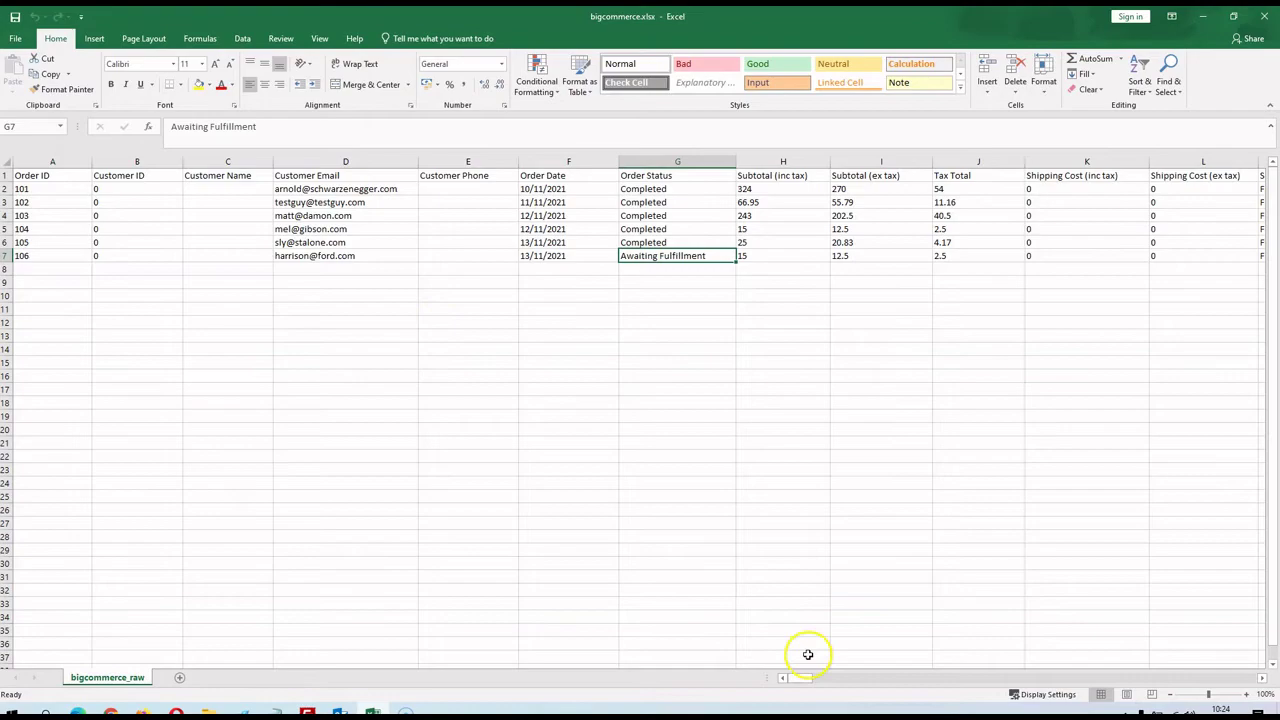
pyautogui.moveTo(800, 679)
pyautogui.mouseDown()
pyautogui.moveTo(966, 651)
pyautogui.moveTo(1262, 648)
pyautogui.moveTo(780, 672)
pyautogui.mouseUp()
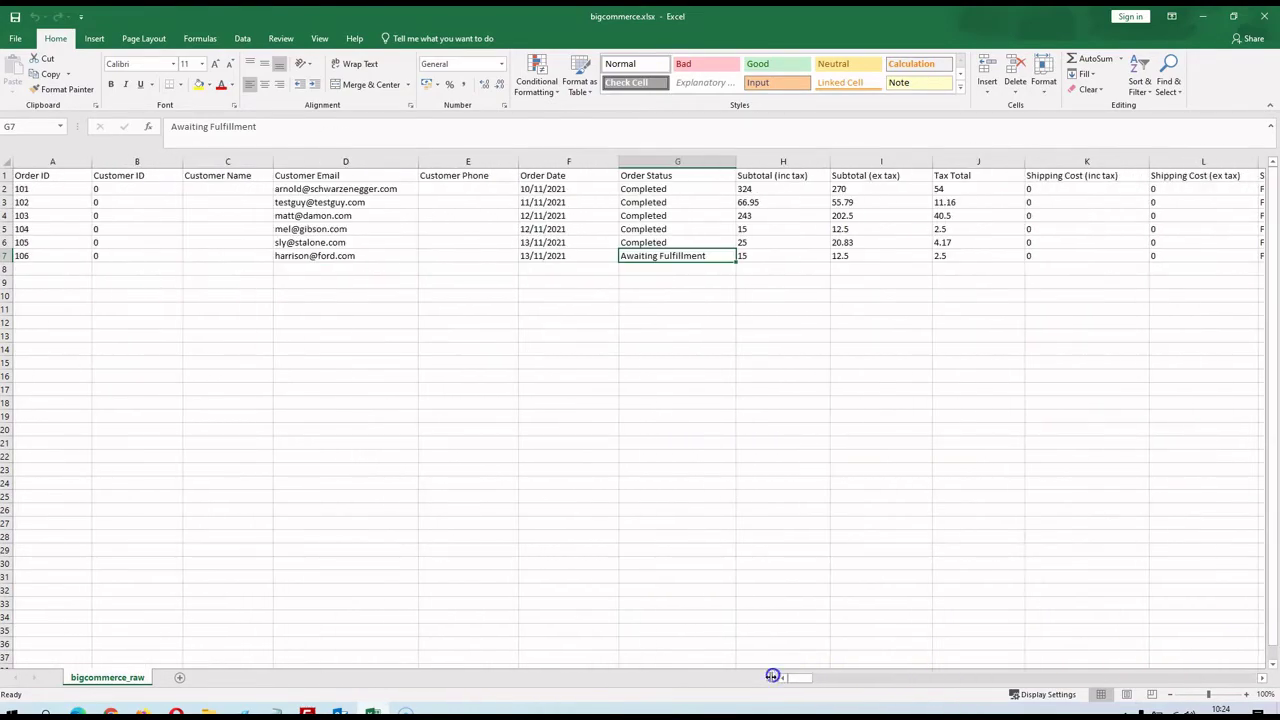
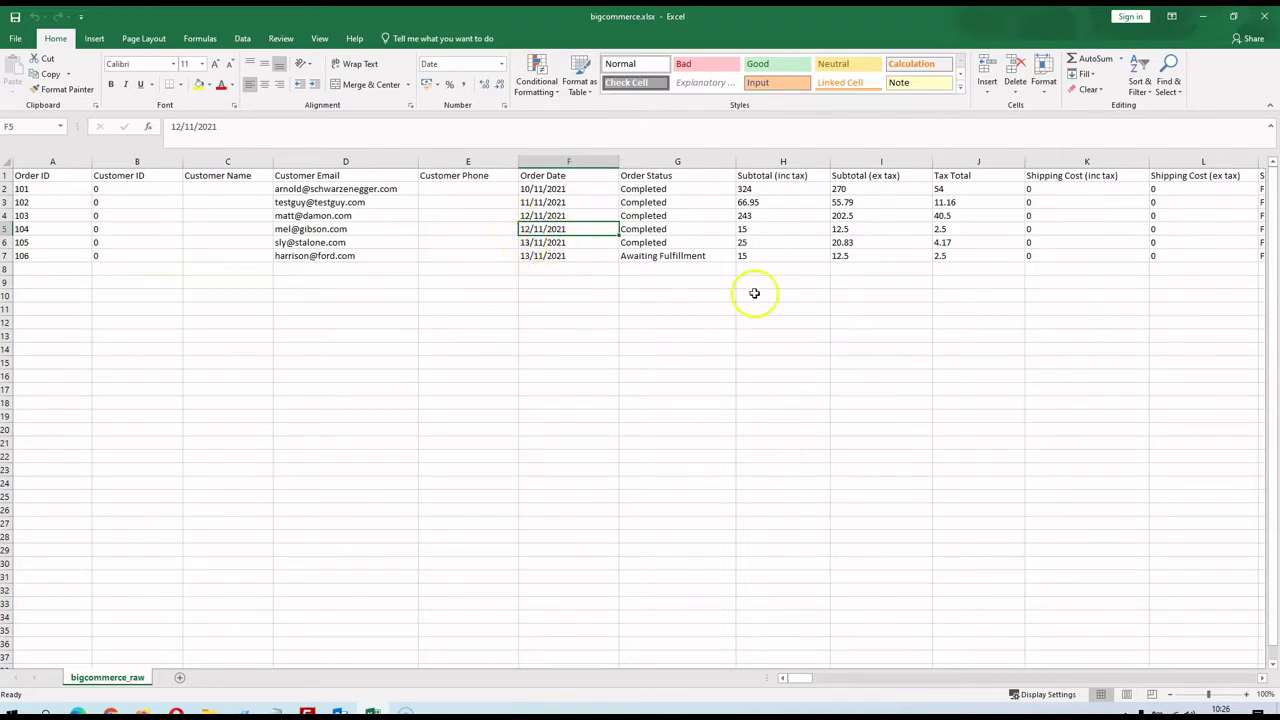
# Examine the order status, subtotal, shipping, order total, payment and shipped-date columns of the exported orders
pyautogui.click(702, 178)
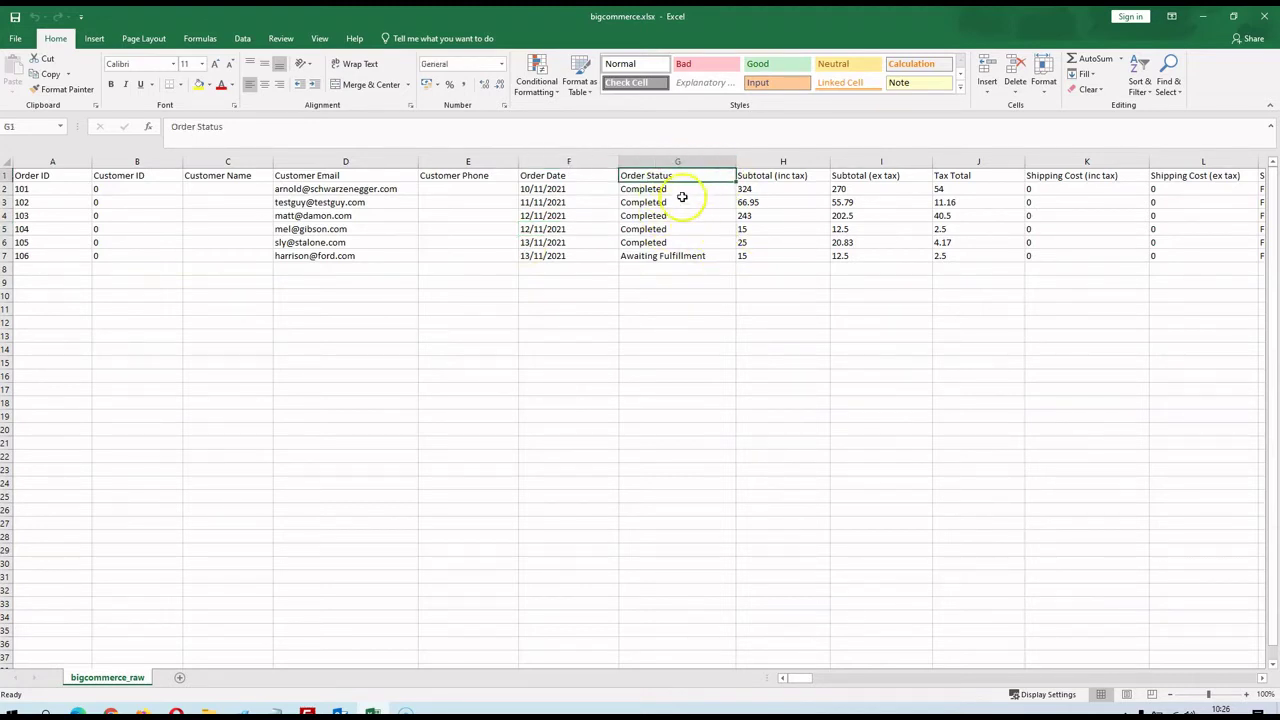
pyautogui.click(679, 256)
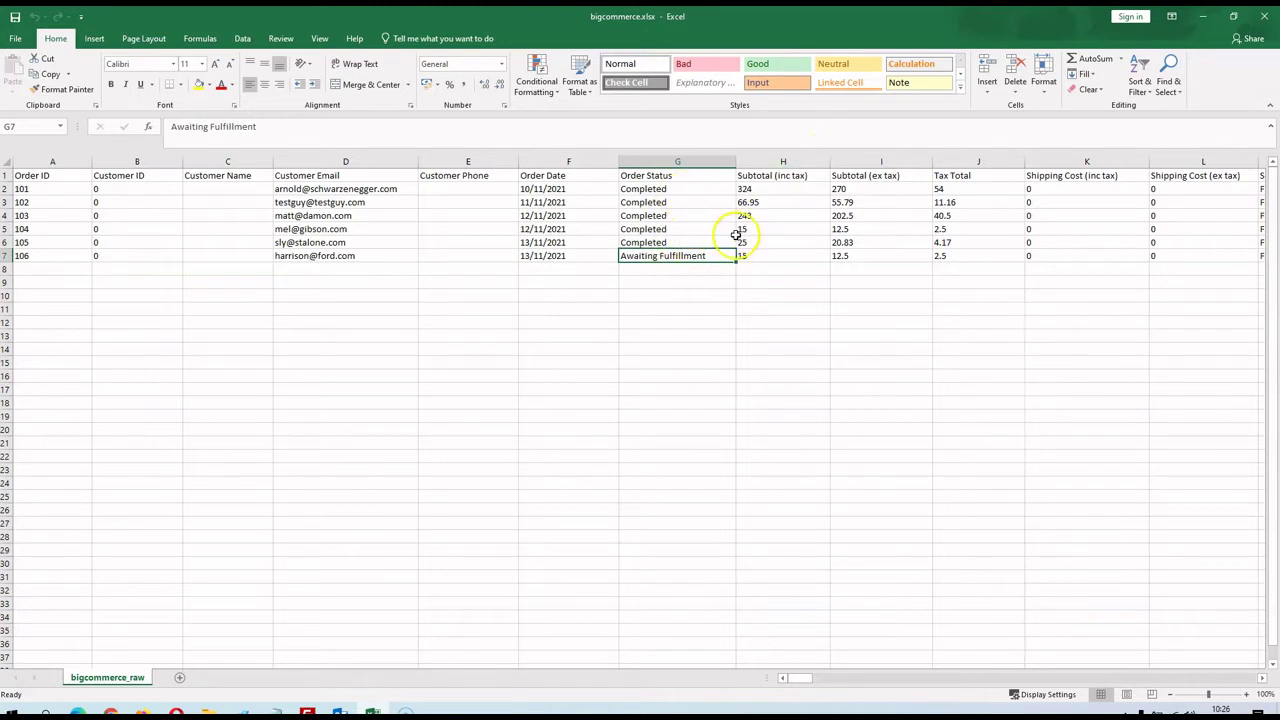
pyautogui.moveTo(800, 678); pyautogui.dragTo(832, 684)
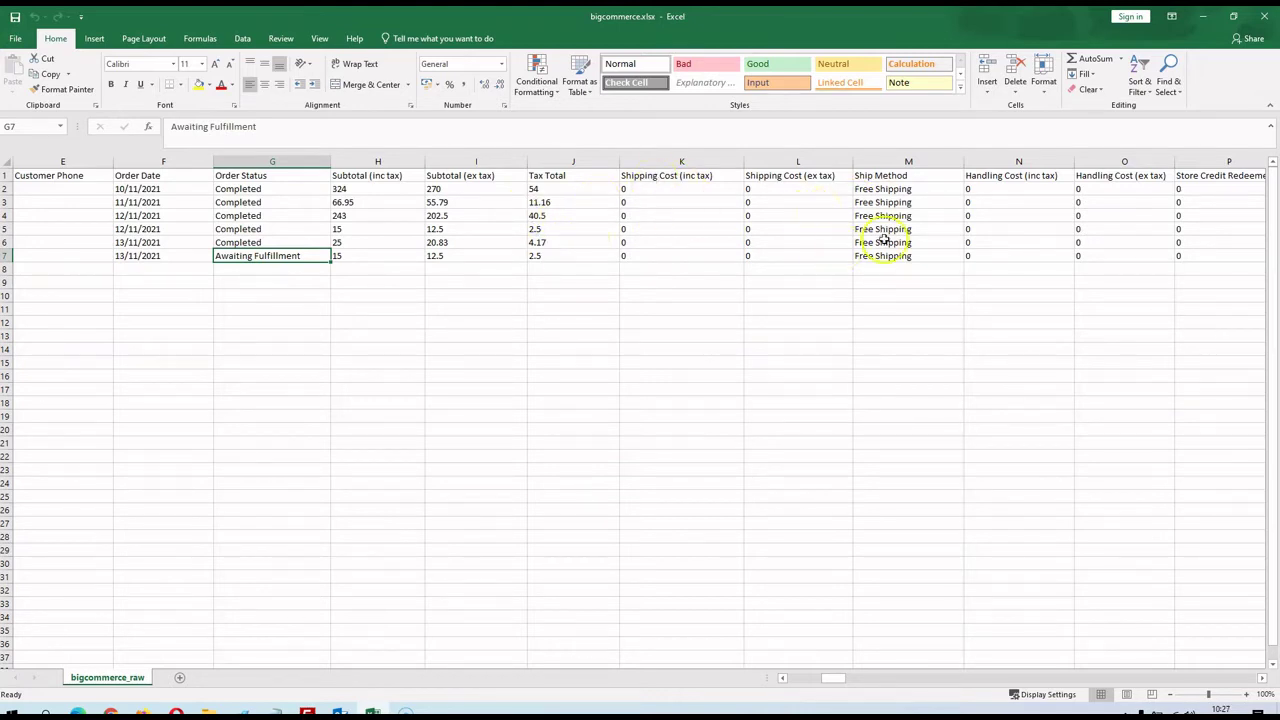
pyautogui.moveTo(831, 680); pyautogui.dragTo(924, 686)
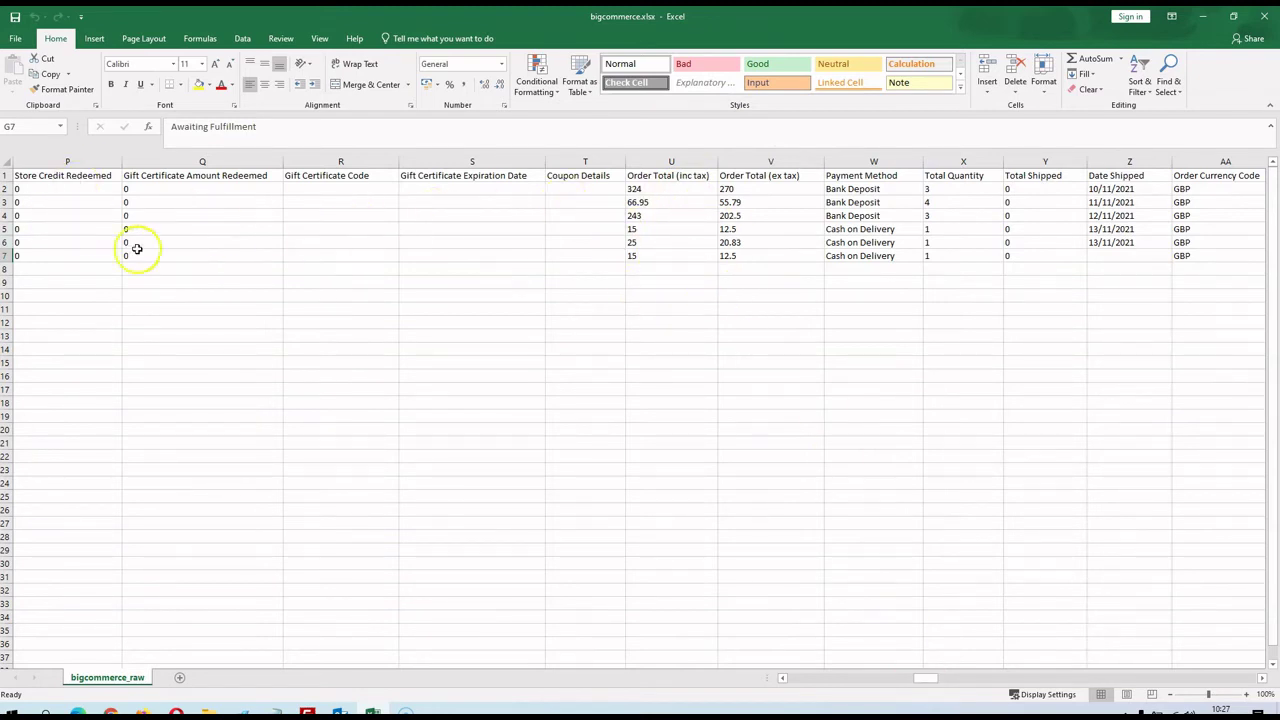
pyautogui.moveTo(922, 679)
pyautogui.mouseDown()
pyautogui.moveTo(909, 680)
pyautogui.moveTo(937, 680)
pyautogui.mouseUp()
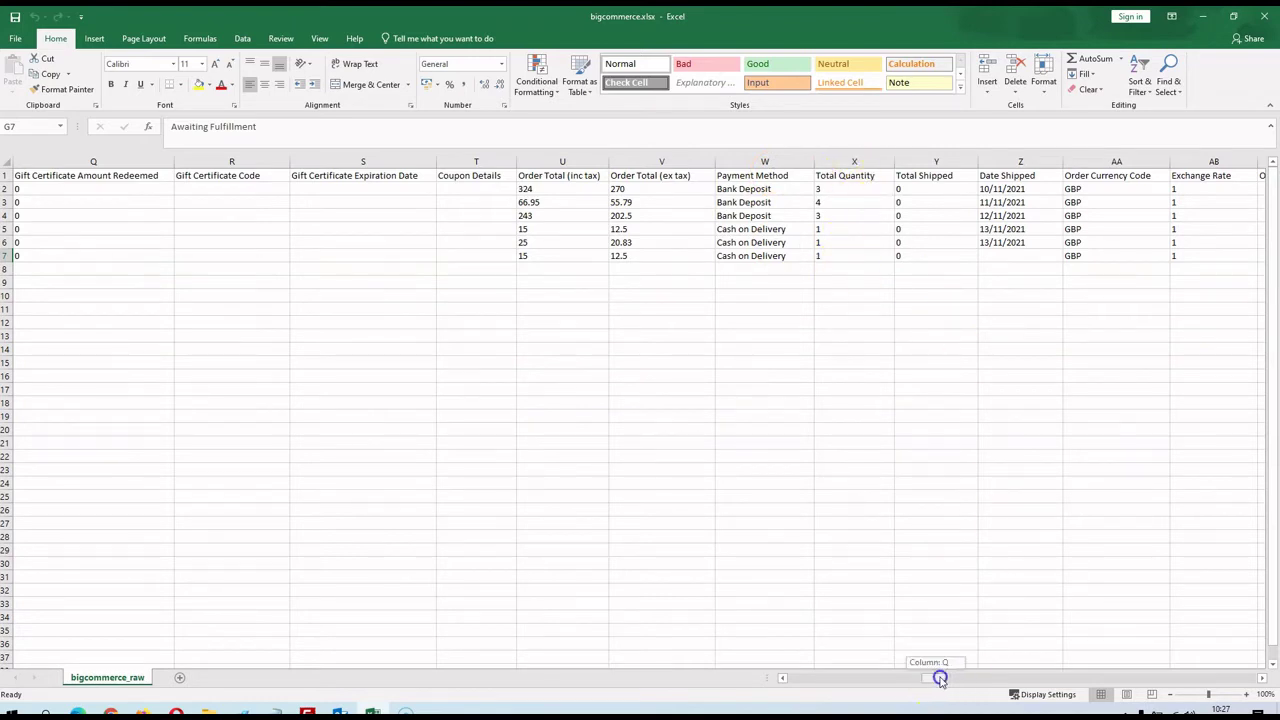
pyautogui.moveTo(937, 678); pyautogui.dragTo(954, 680)
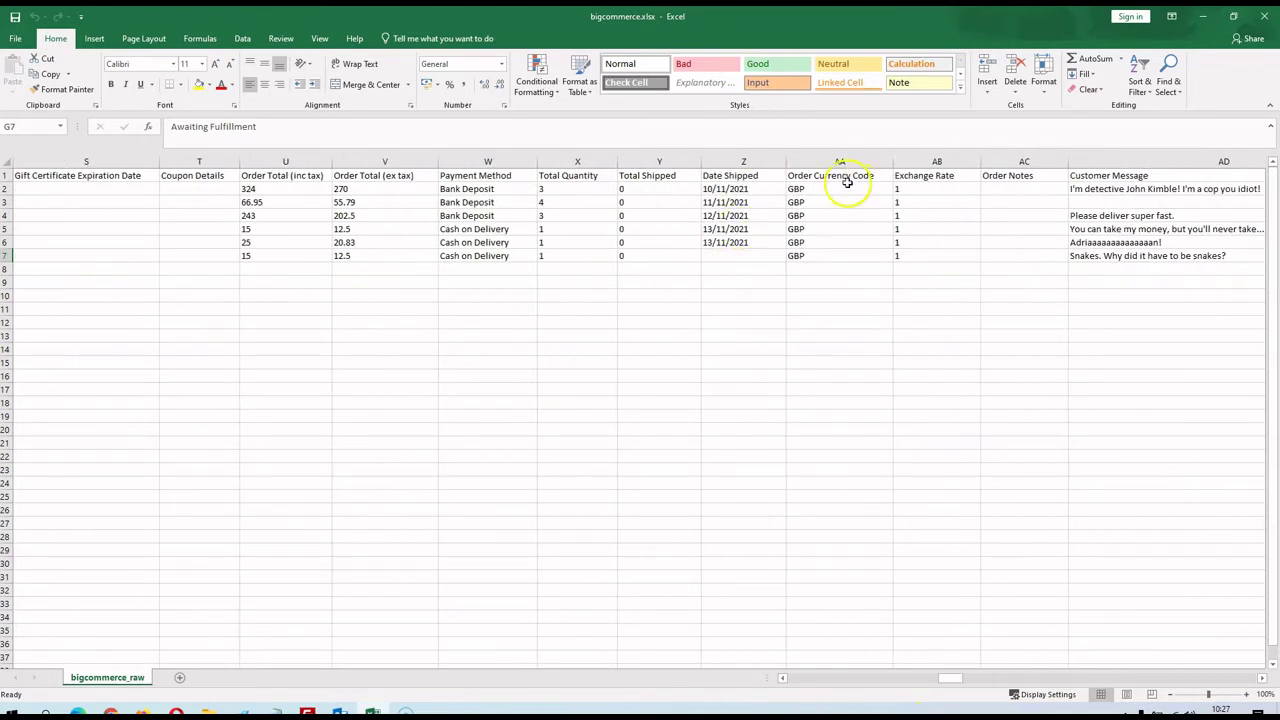
# Examine the customer message, billing, shipping address, product details and channel columns, and return to the first columns
pyautogui.moveTo(949, 678); pyautogui.dragTo(991, 680)
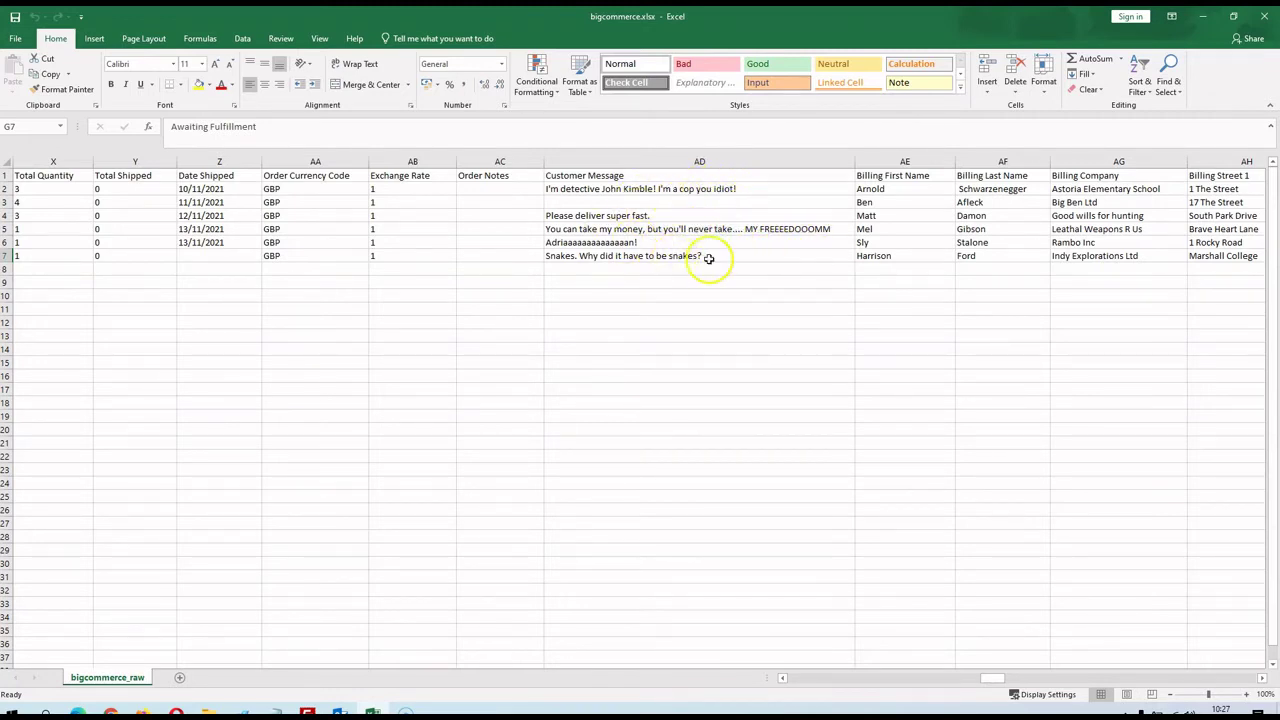
pyautogui.moveTo(988, 678); pyautogui.dragTo(1045, 678)
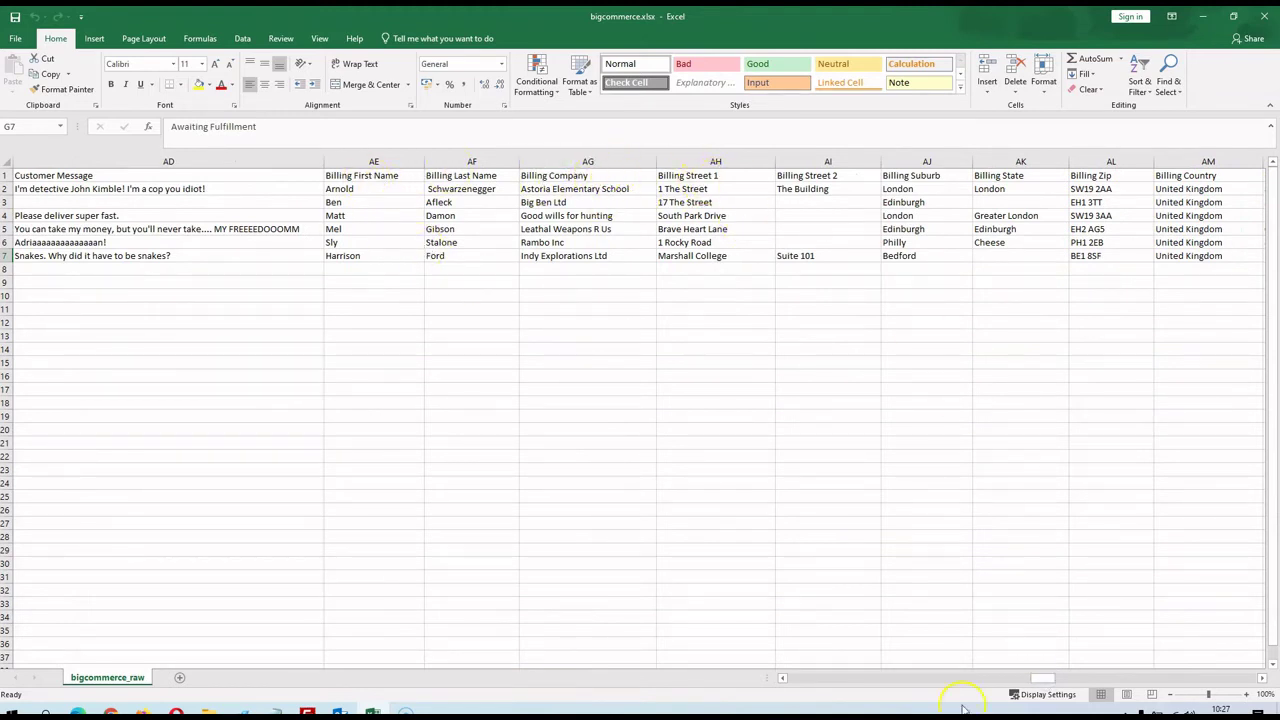
pyautogui.moveTo(1040, 680); pyautogui.dragTo(1117, 677)
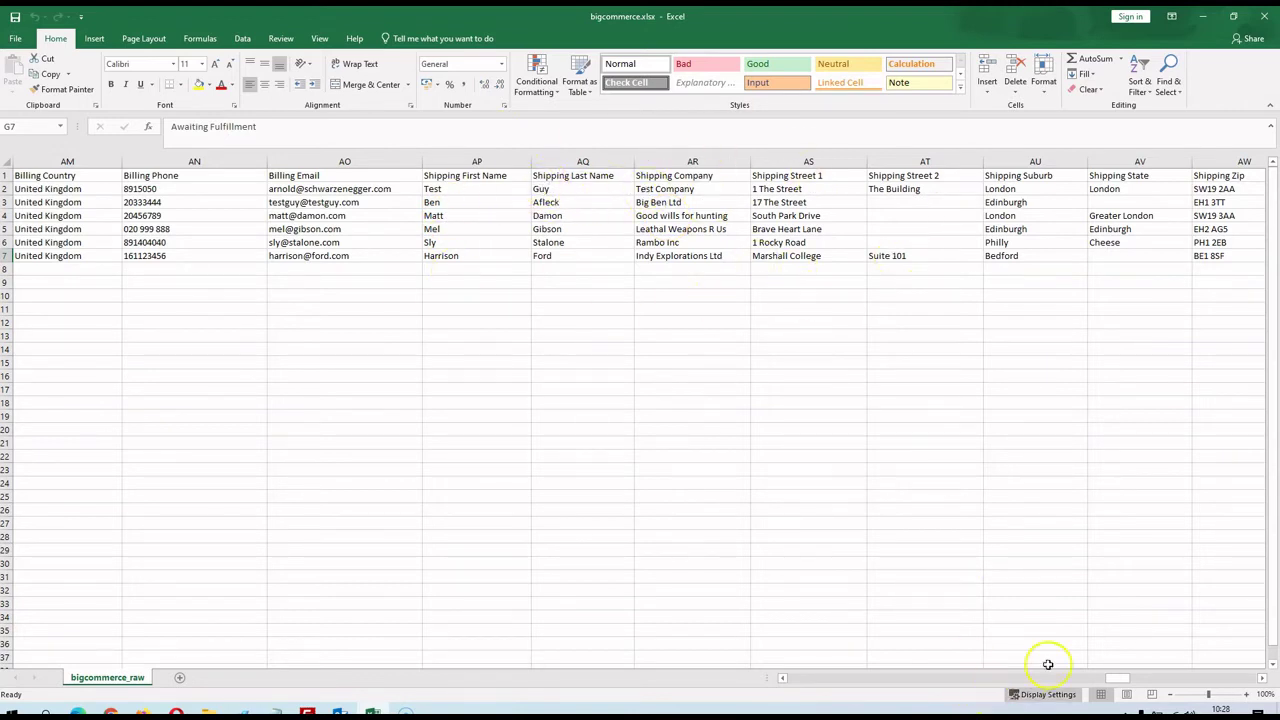
pyautogui.moveTo(1116, 680); pyautogui.dragTo(1203, 653)
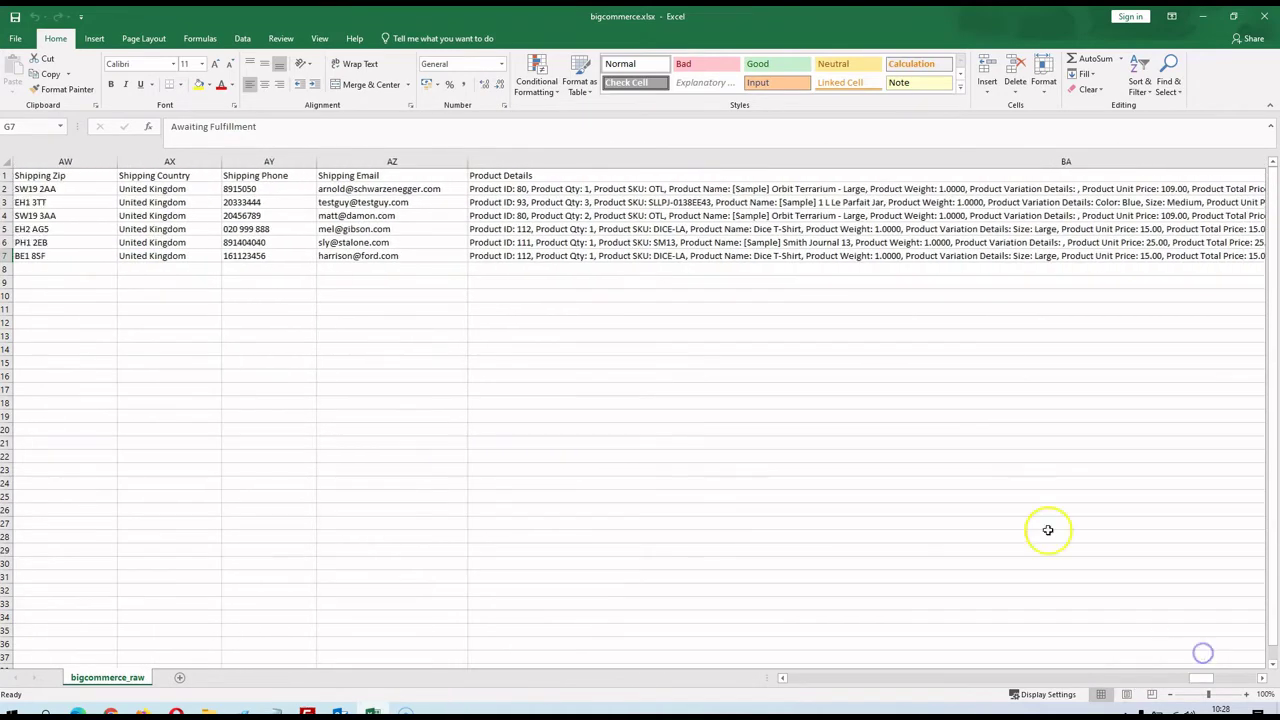
pyautogui.click(518, 177)
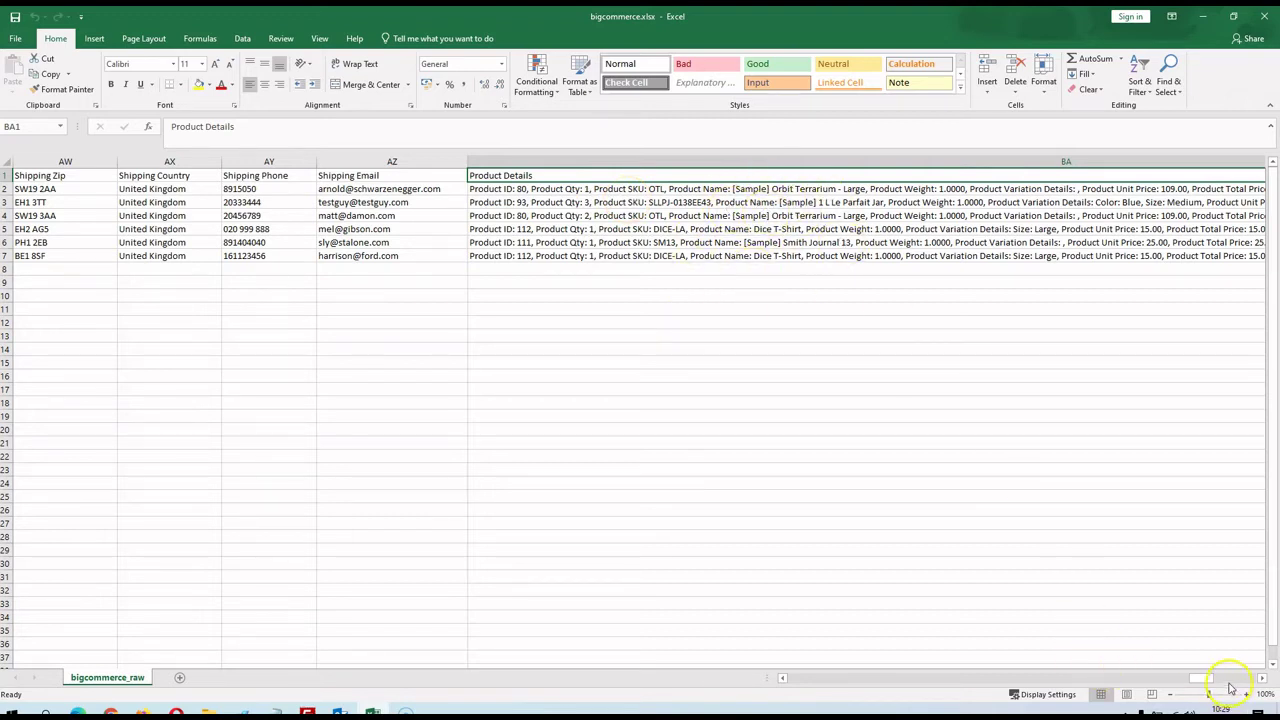
pyautogui.moveTo(1207, 683); pyautogui.dragTo(1243, 676)
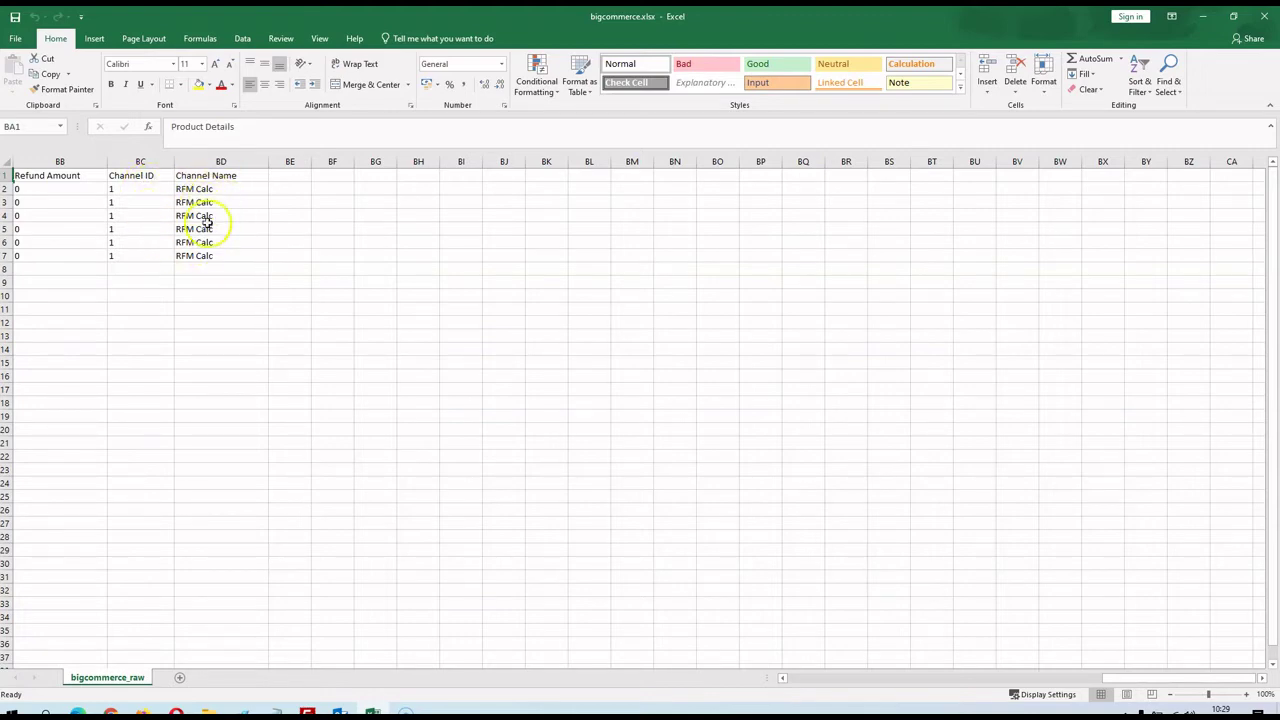
pyautogui.moveTo(1237, 681); pyautogui.dragTo(845, 678)
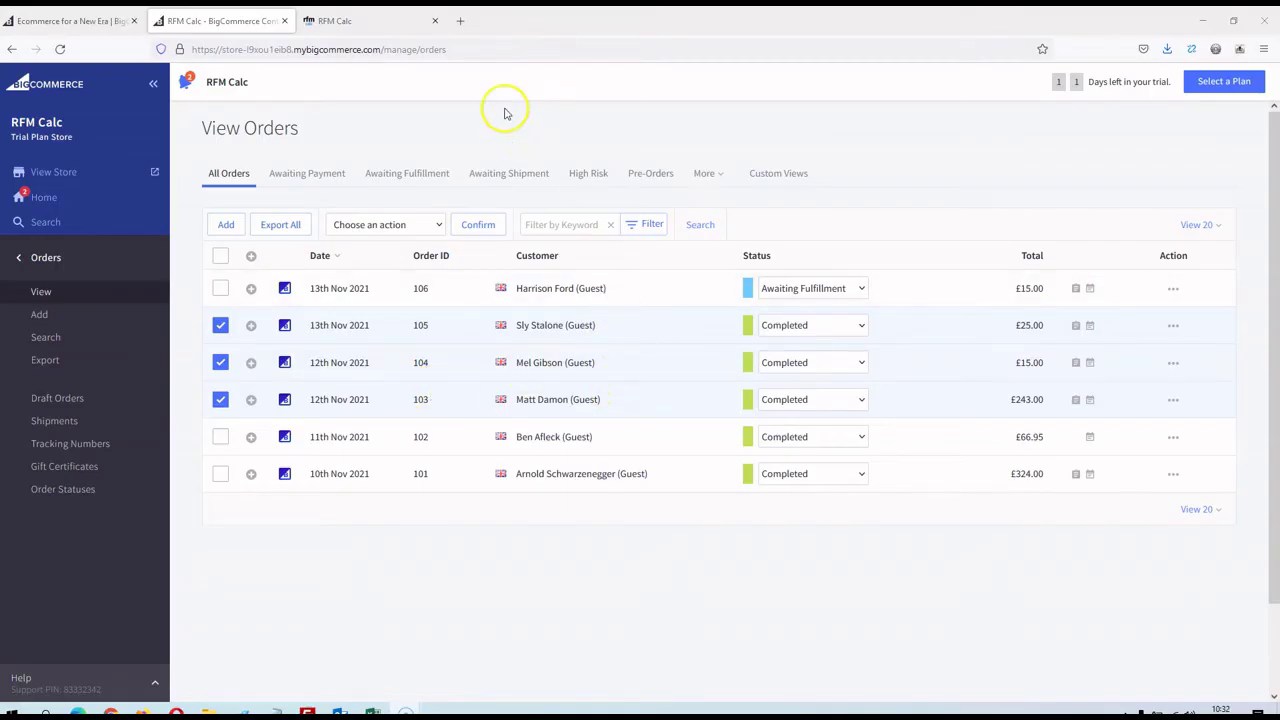
# Switch to the RFM Calc account page and open the form for creating another project
pyautogui.click(355, 21)
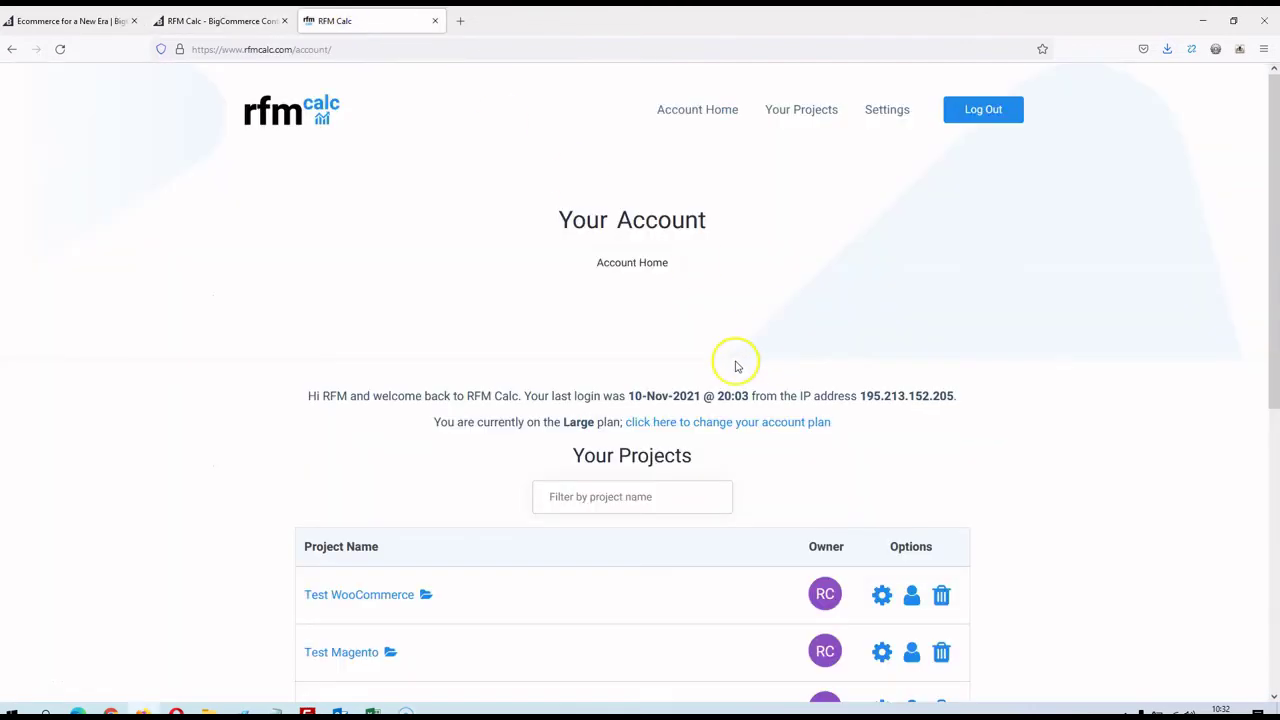
pyautogui.scroll(-3, 733, 363)
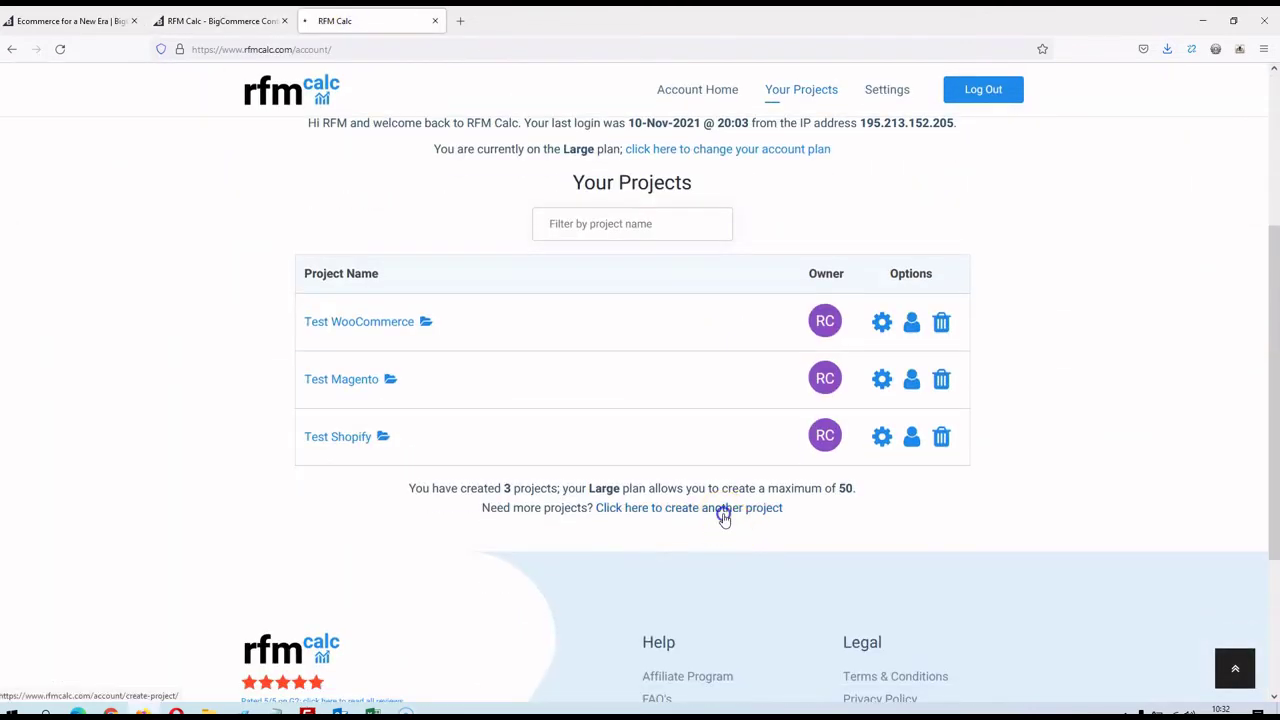
pyautogui.click(724, 508)
pyautogui.click(547, 465)
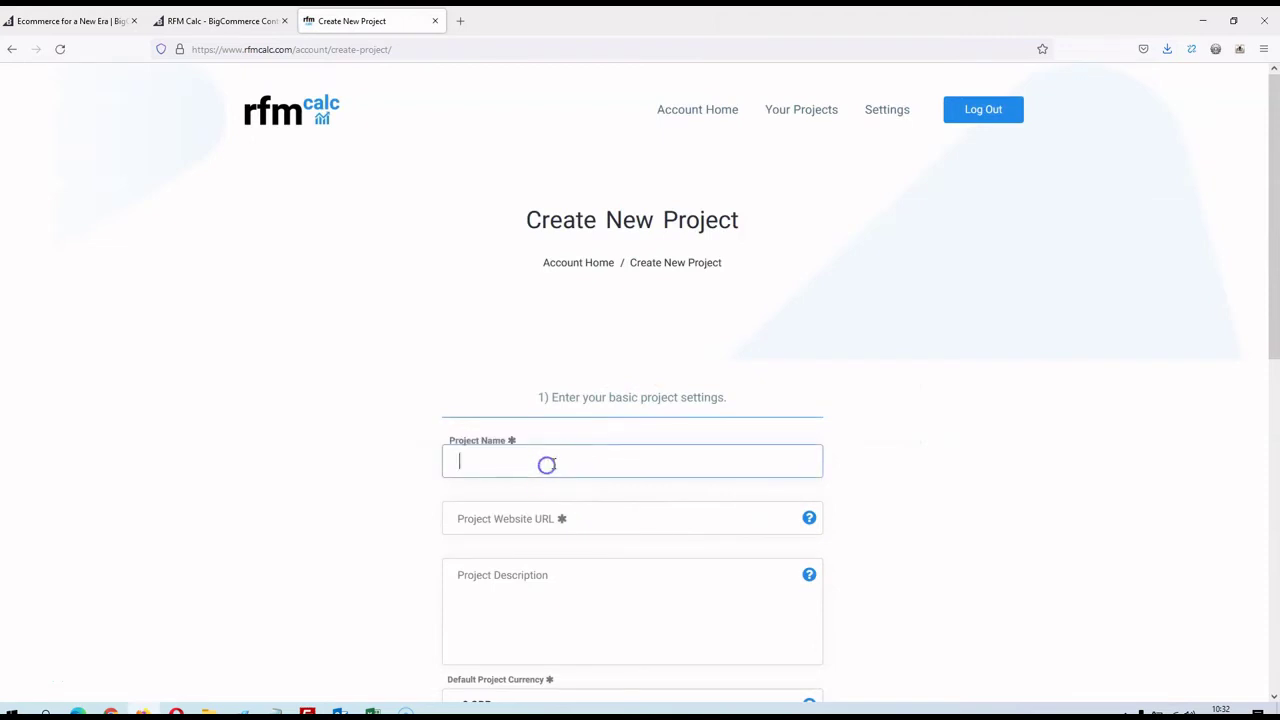
pyautogui.write('Test Vig')
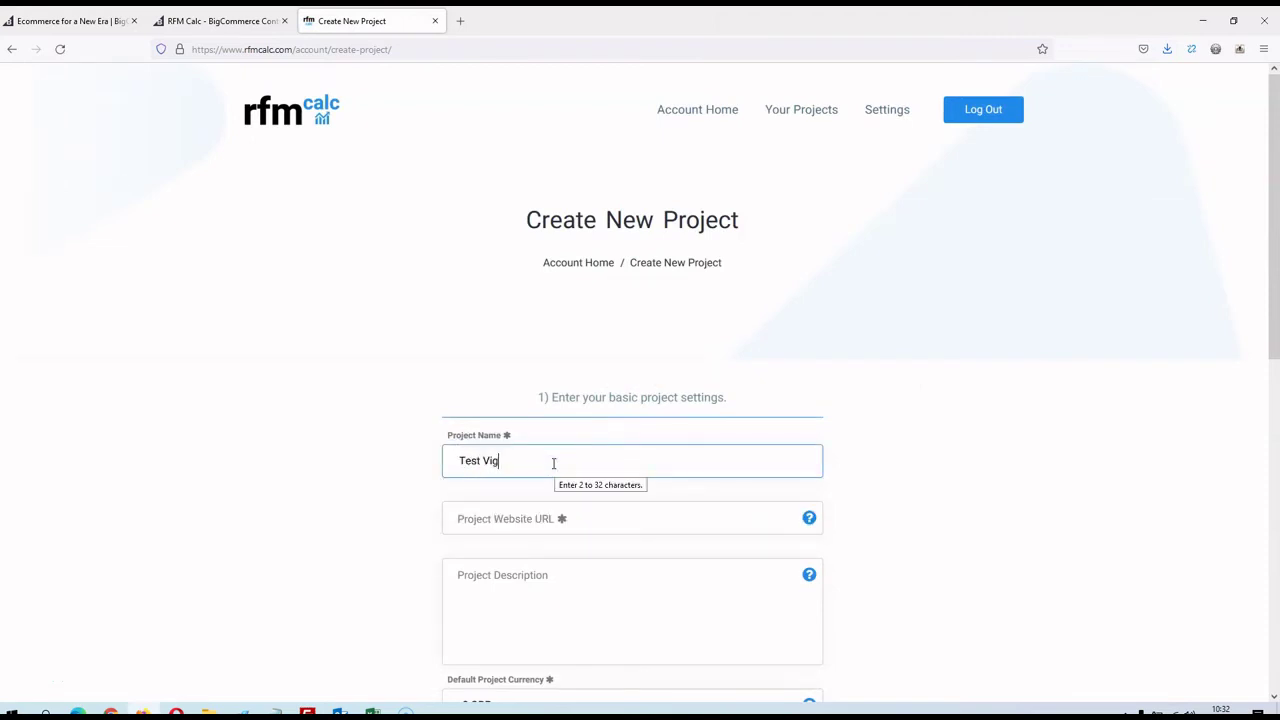
pyautogui.press('BackSpace')
pyautogui.write('Bgi')
pyautogui.write('erc')
pyautogui.press('Tab')
pyautogui.write('https://testbig')
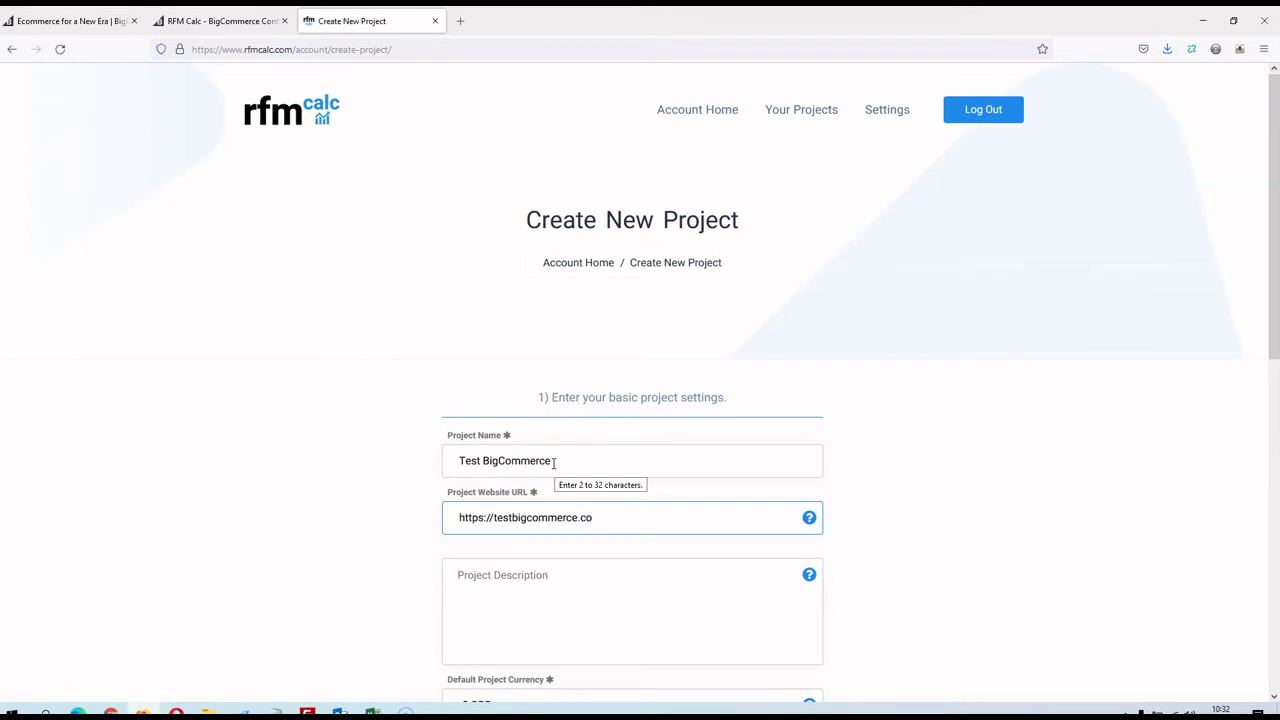
# Check the order date format in Excel and set the project's order date interpretation to "Attempt to force European date interpretation"
pyautogui.scroll(-3, 600, 489)
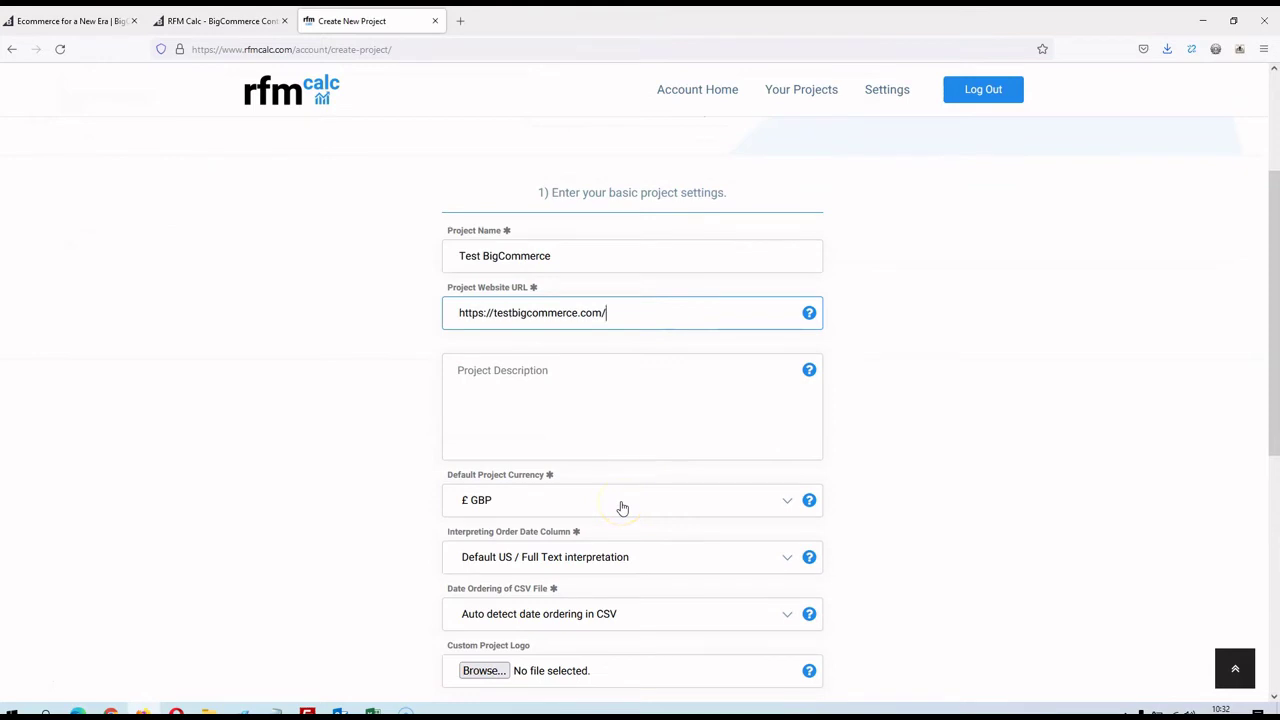
pyautogui.scroll(-2, 622, 508)
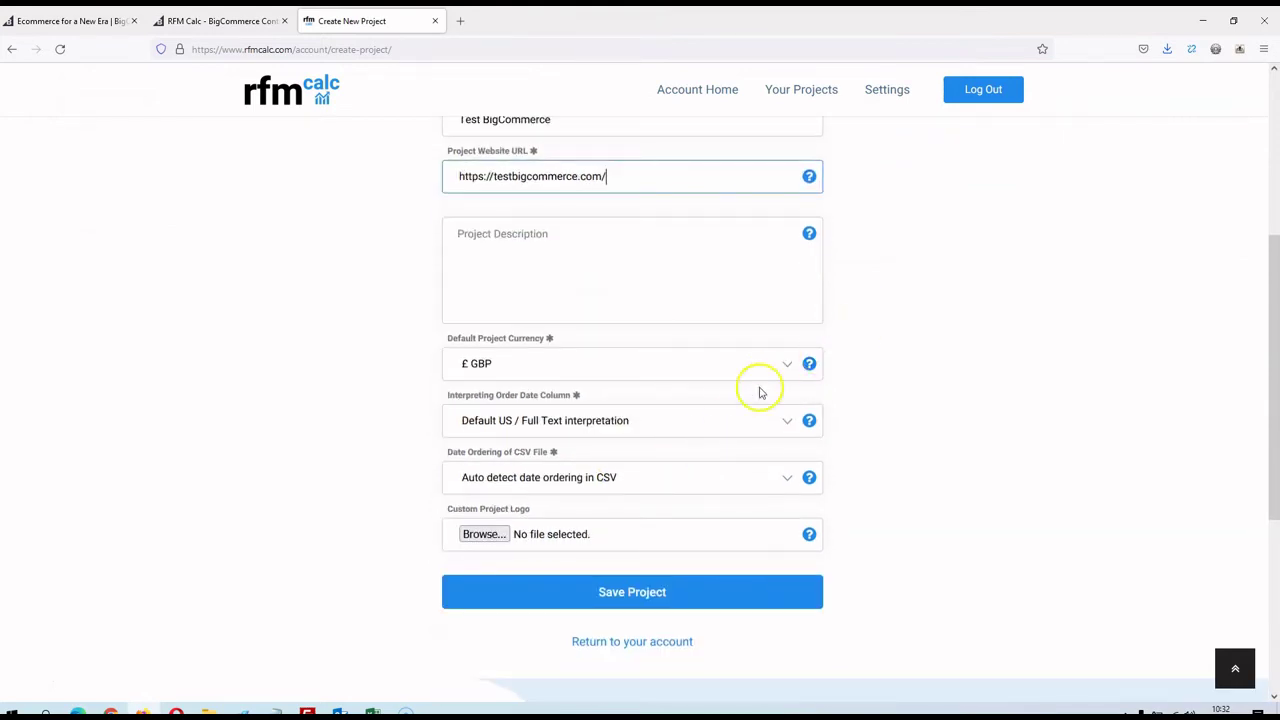
pyautogui.click(703, 429)
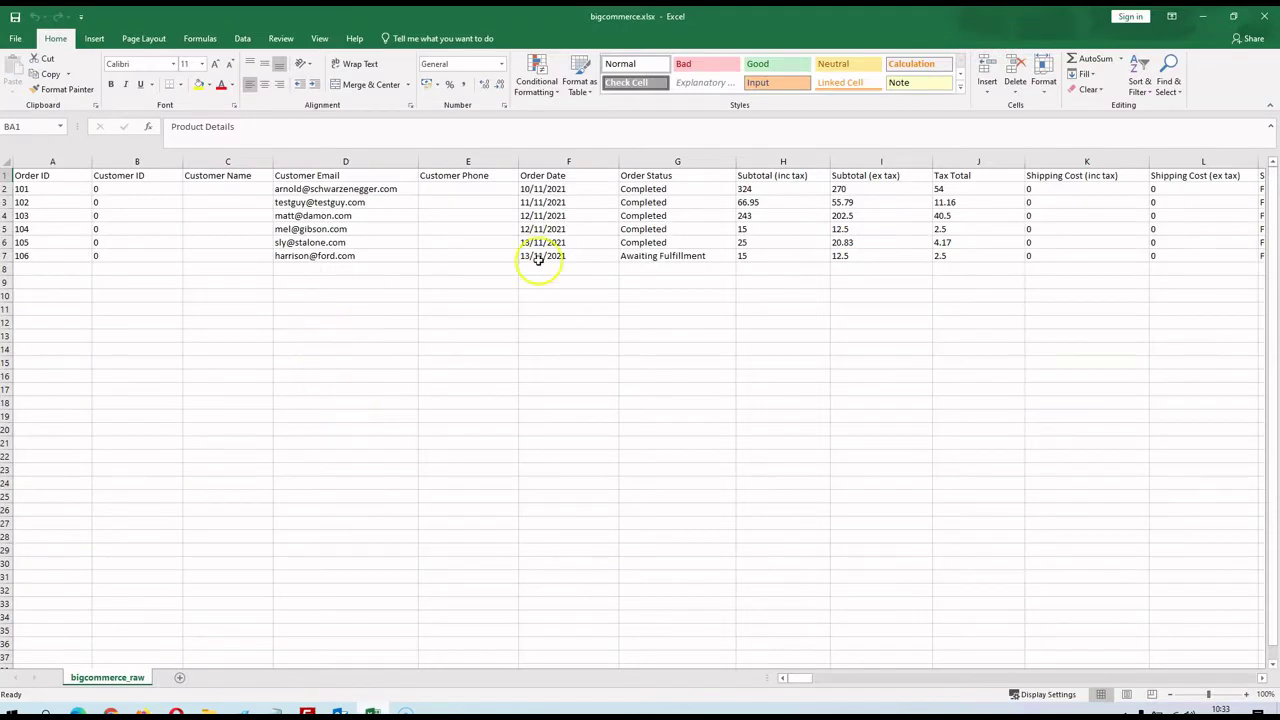
pyautogui.click(552, 230)
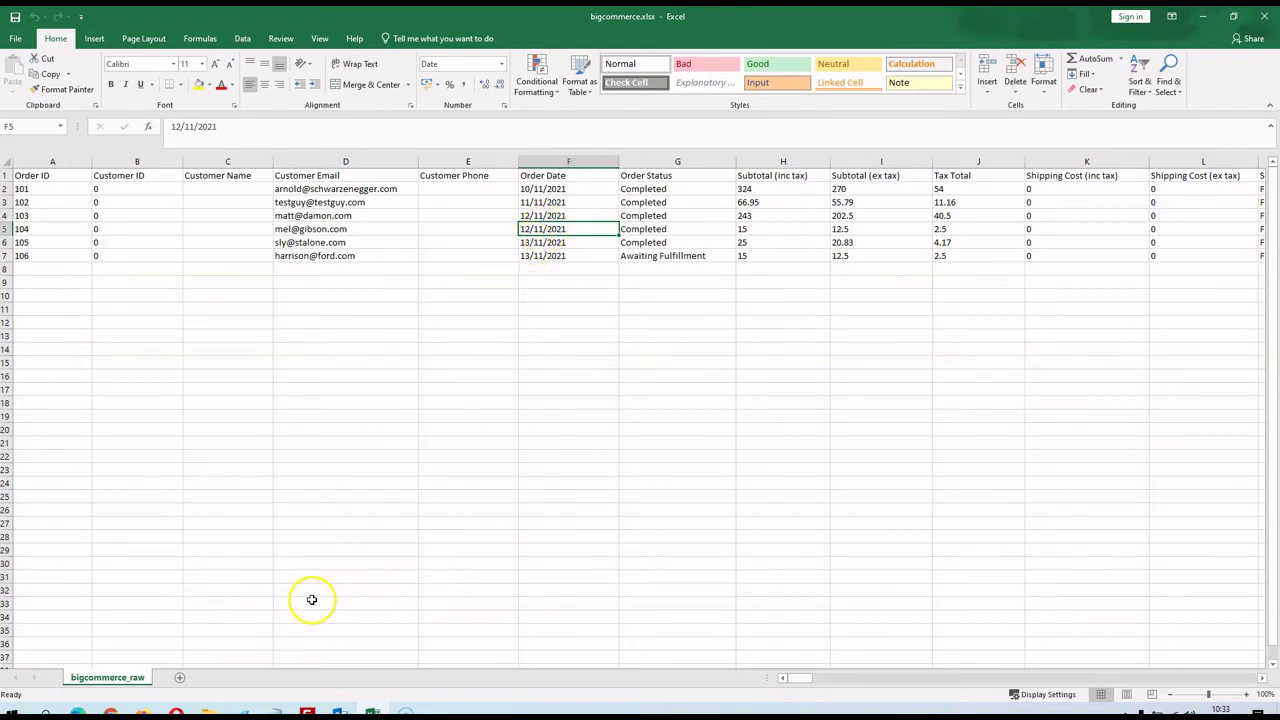
pyautogui.hotkey('alt', 'Tab')
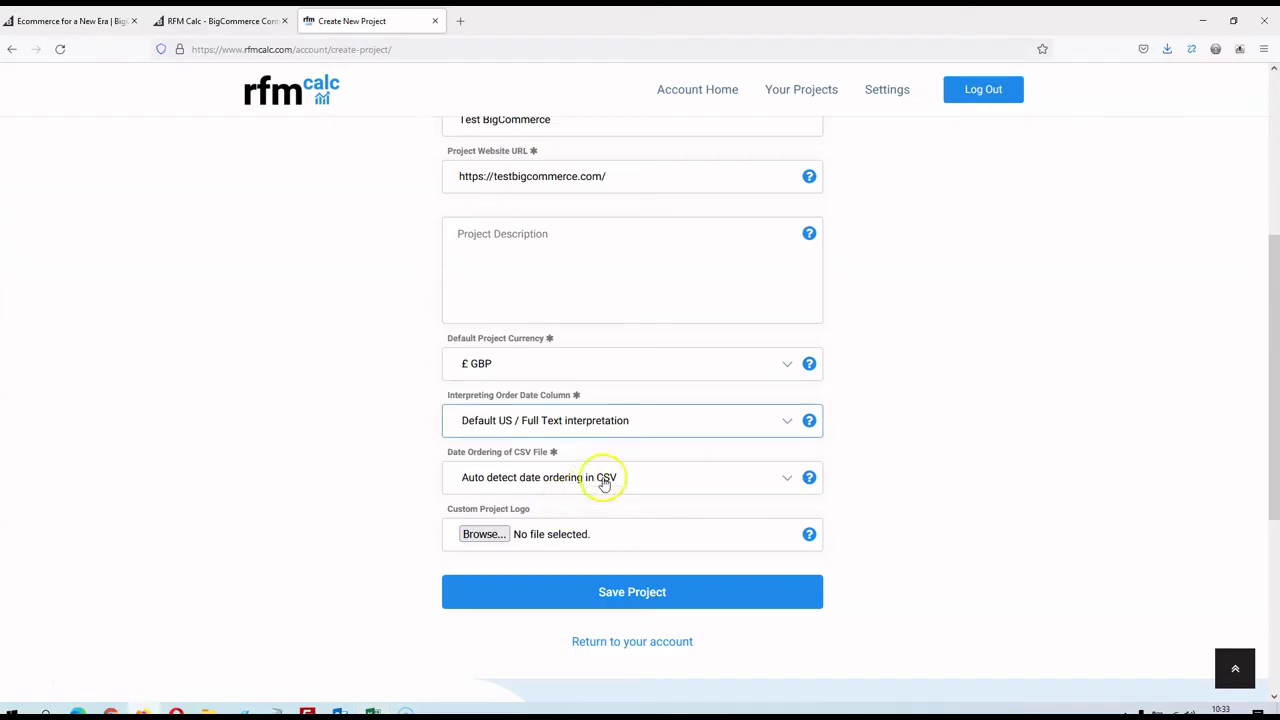
pyautogui.click(636, 422)
pyautogui.click(630, 476)
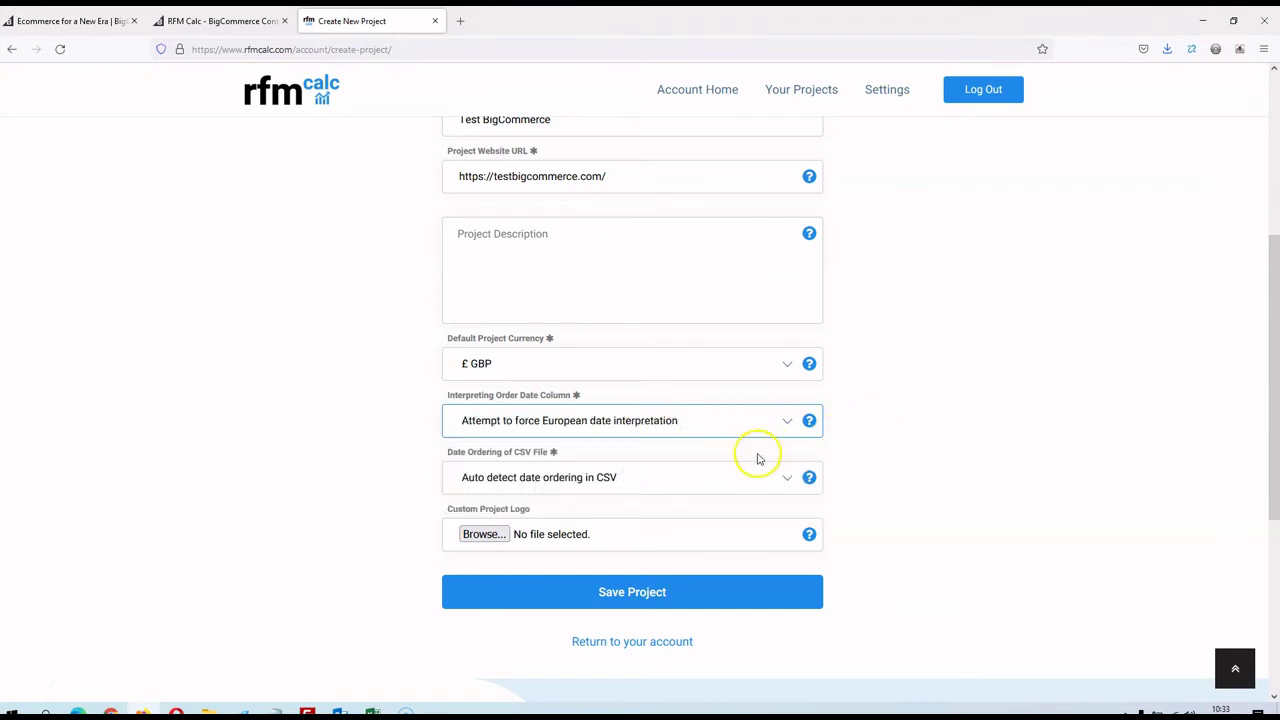
# Keep the CSV date ordering on "Auto detect date ordering in CSV" and save the project
pyautogui.click(677, 489)
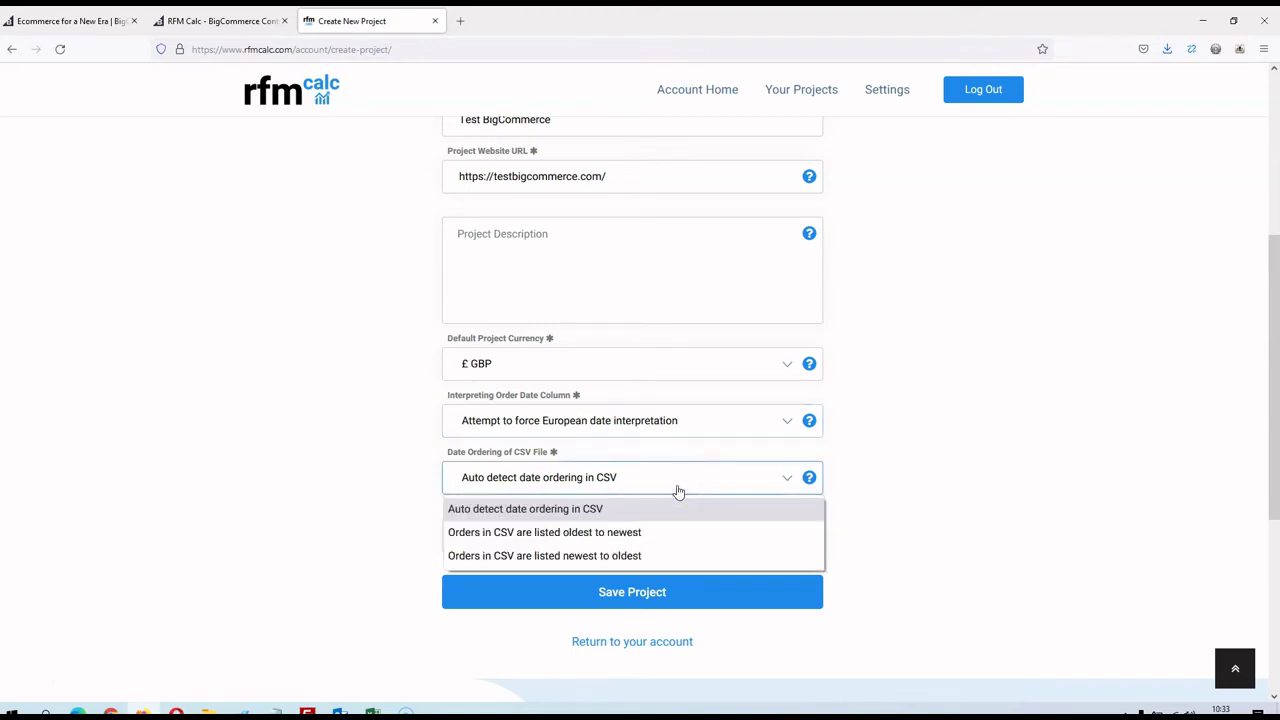
pyautogui.click(677, 489)
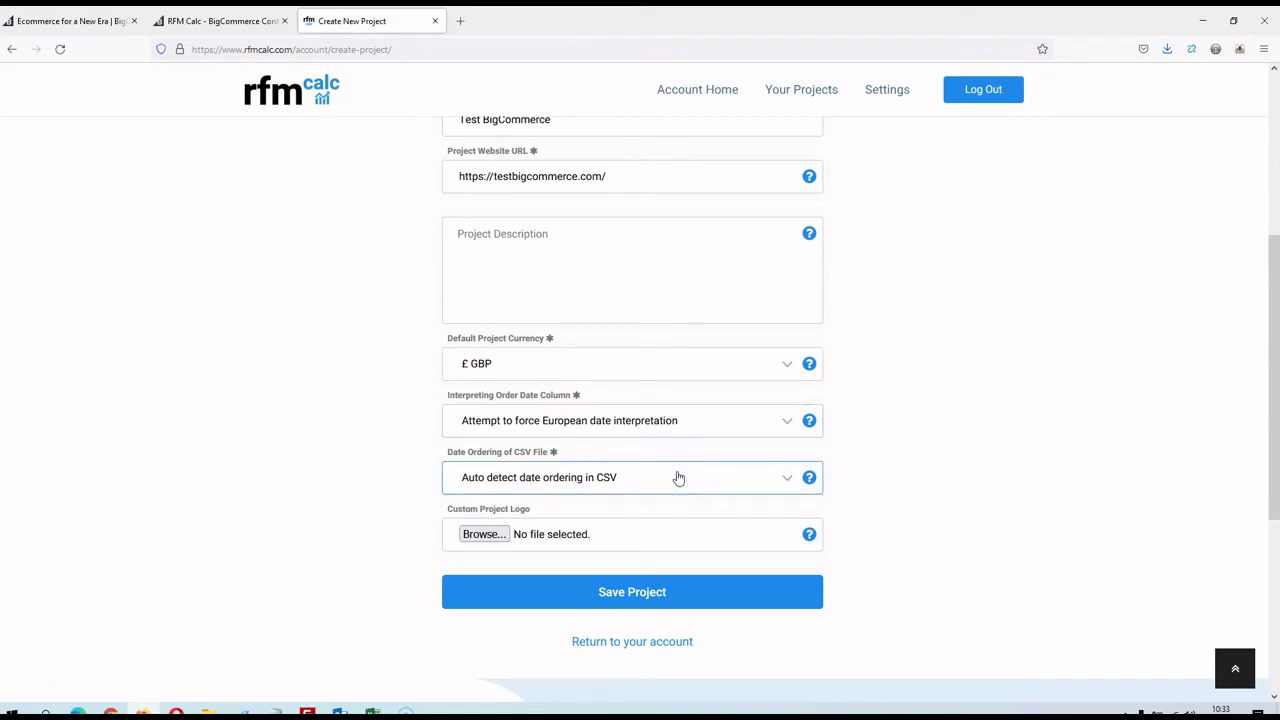
pyautogui.click(624, 595)
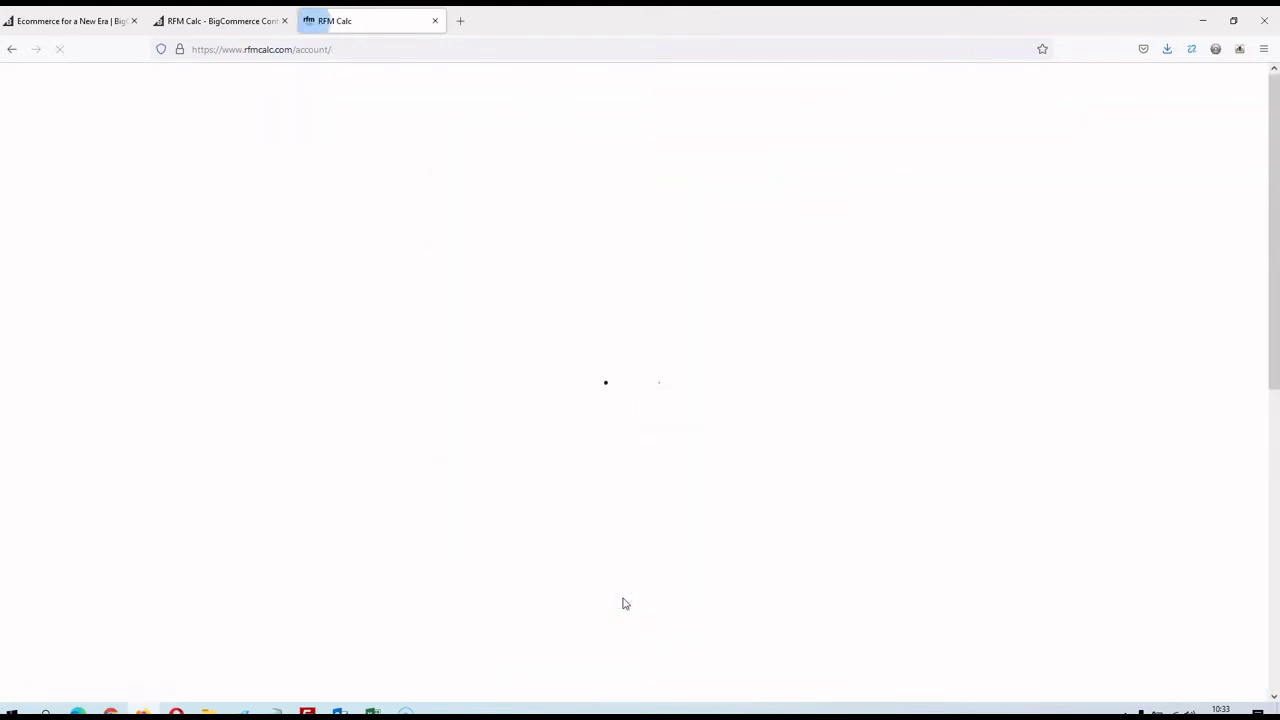
# Open the Test BigCommerce project and schedule a new report by uploading bigcommerce_raw.csv
pyautogui.scroll(-2, 628, 560)
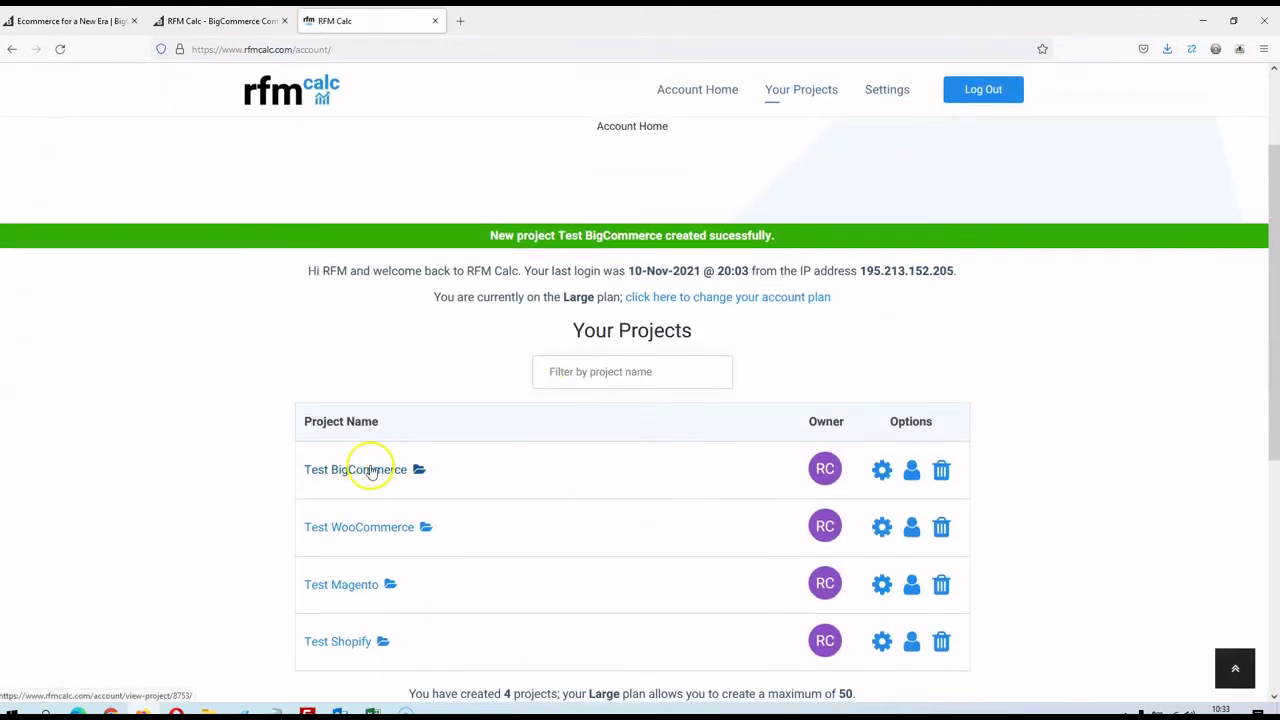
pyautogui.click(371, 466)
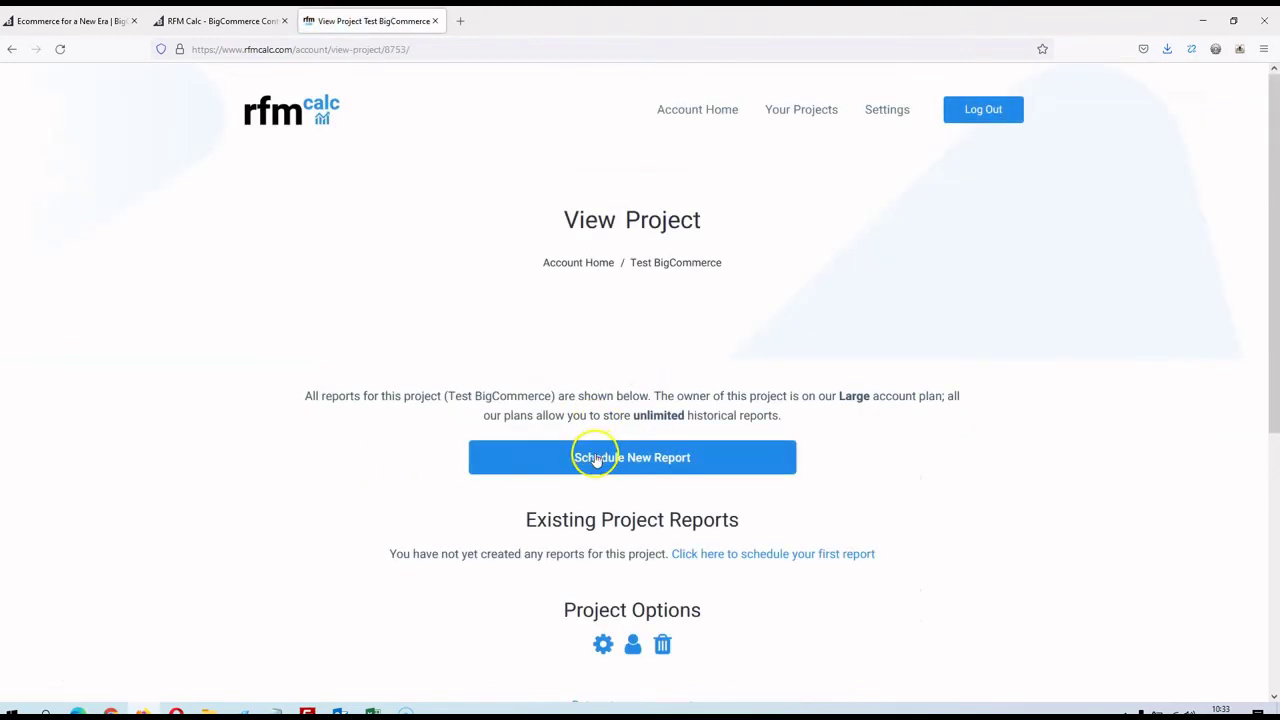
pyautogui.click(600, 458)
pyautogui.click(512, 474)
pyautogui.doubleClick(172, 148)
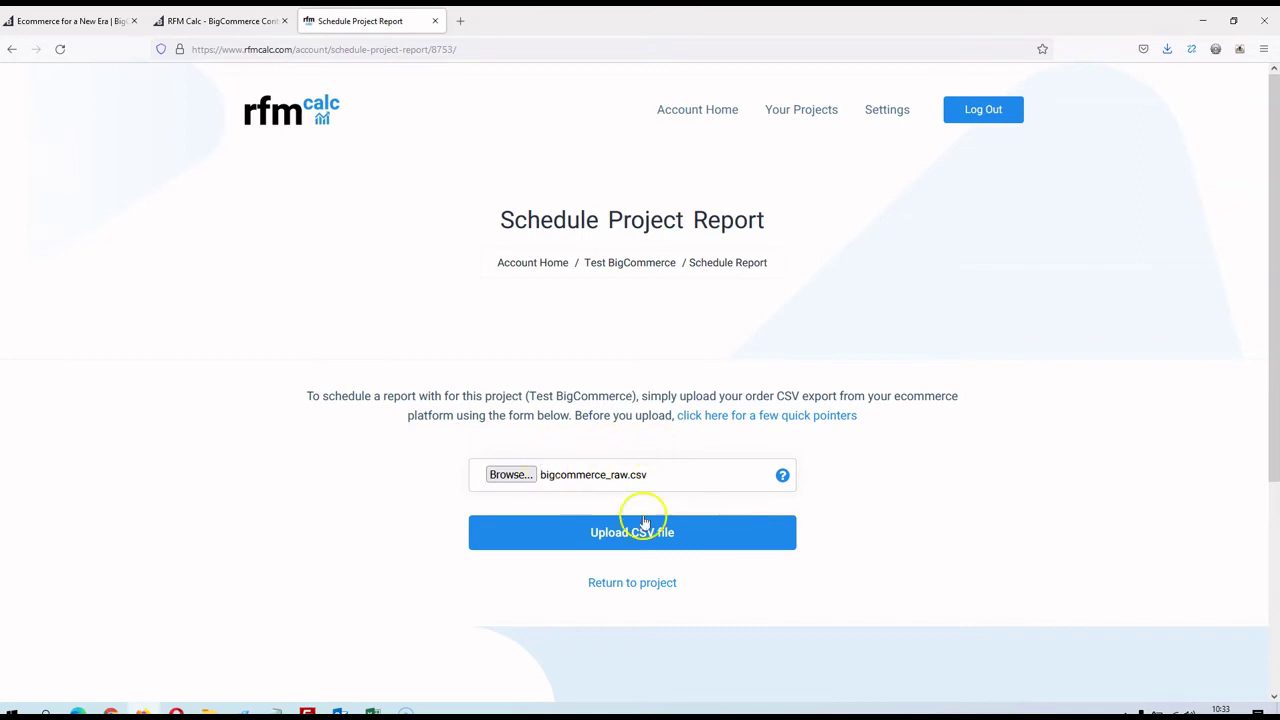
pyautogui.click(605, 538)
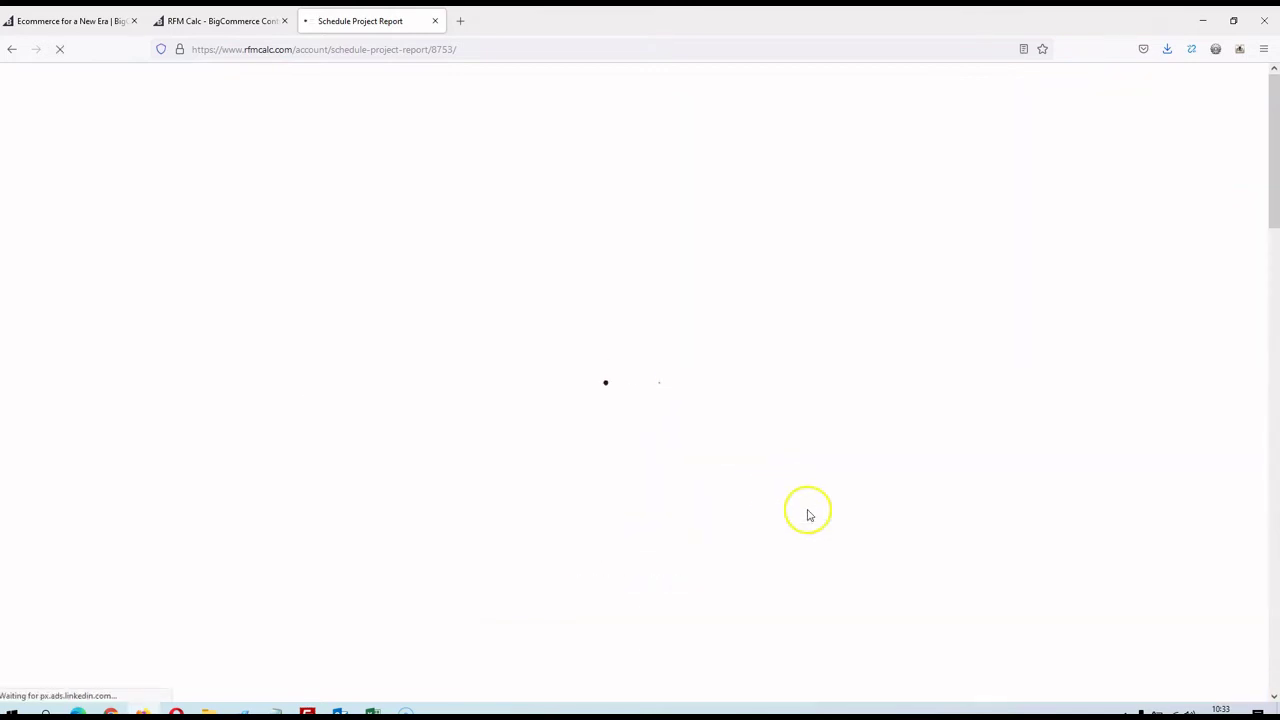
# Check the exported order columns in Excel against the report's column mapping form, and return to the form
pyautogui.scroll(-3, 870, 494)
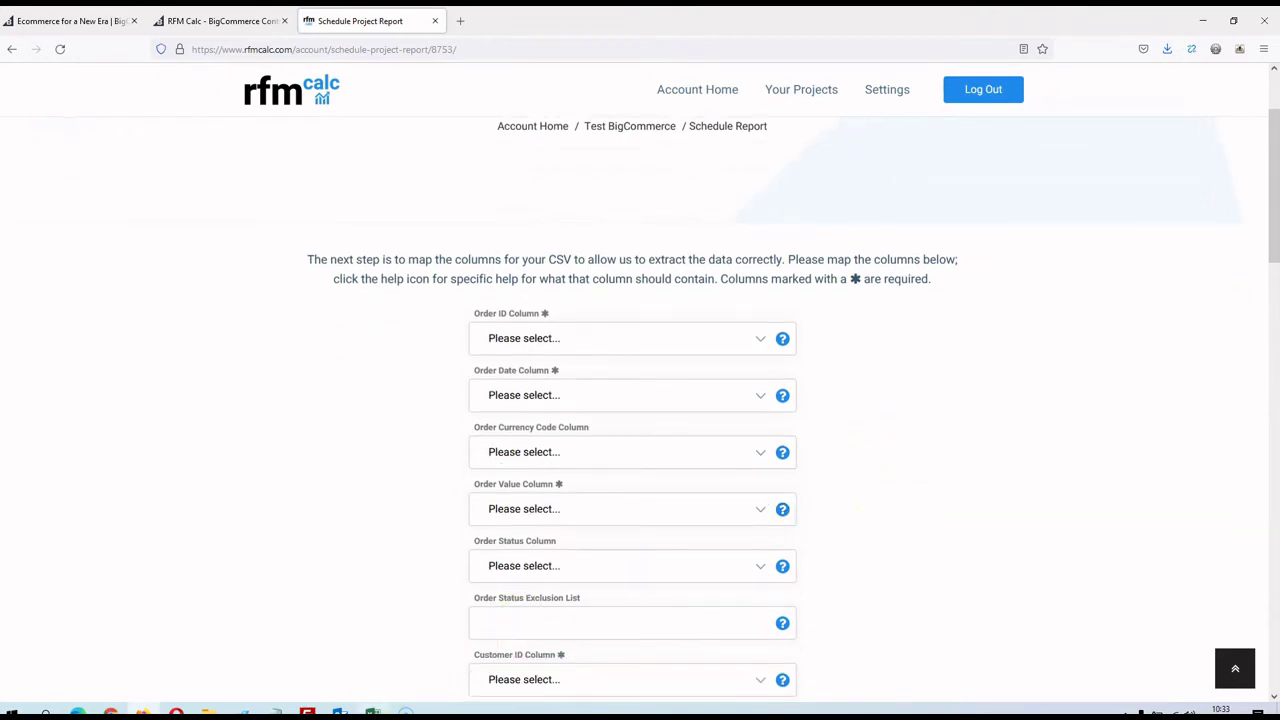
pyautogui.click(380, 710)
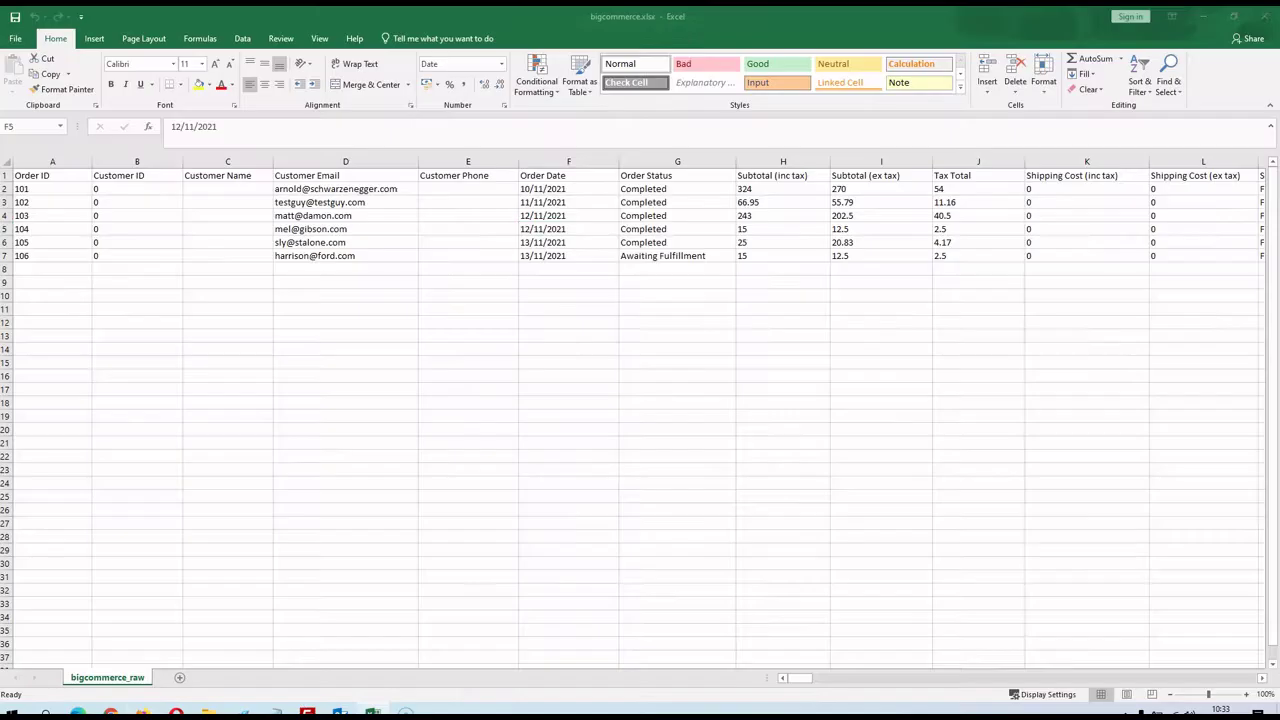
pyautogui.click(1204, 17)
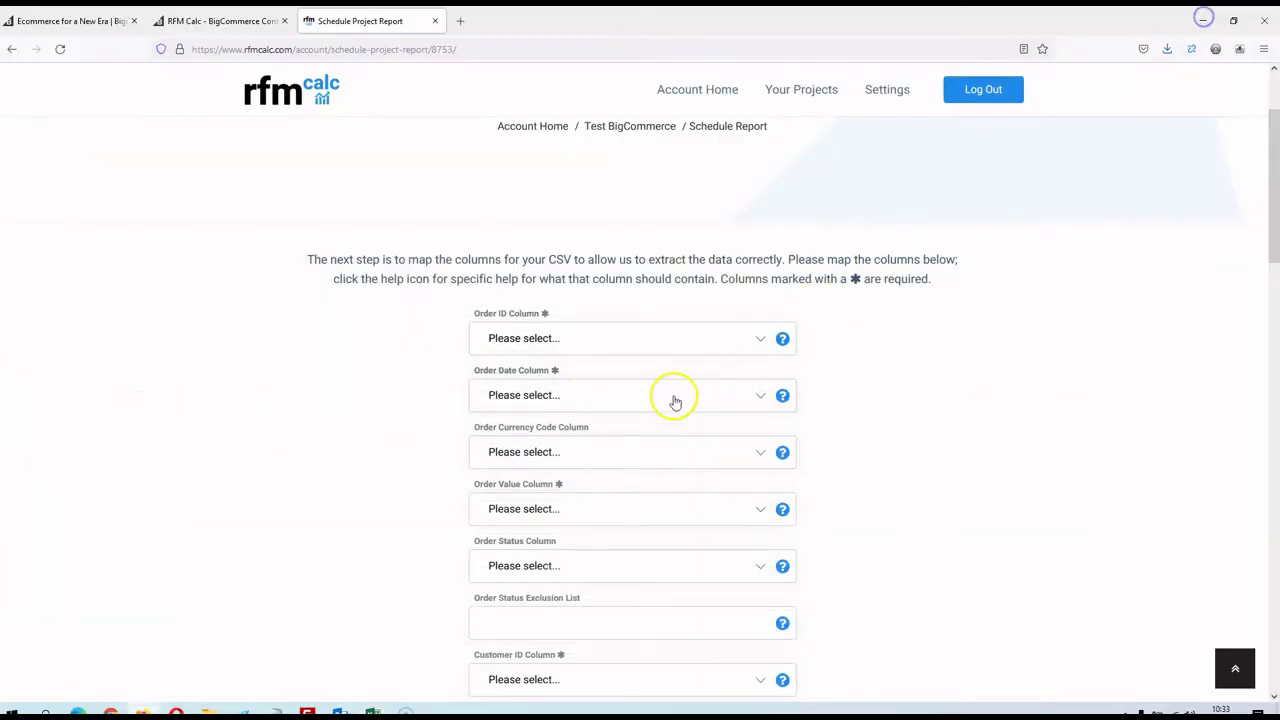
# Map the report's Order ID Column to "Order ID" and the Order Date Column to "Order Date", checking the exported columns in Excel
pyautogui.click(591, 338)
pyautogui.click(601, 392)
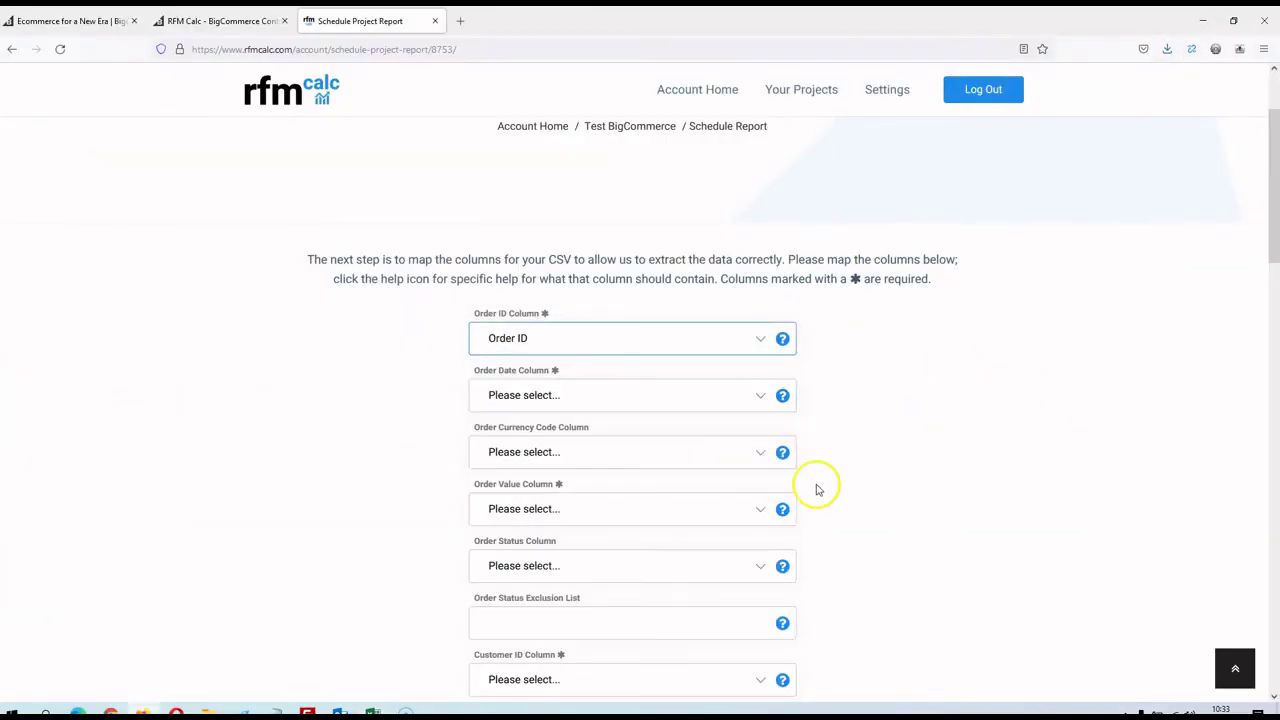
pyautogui.click(373, 711)
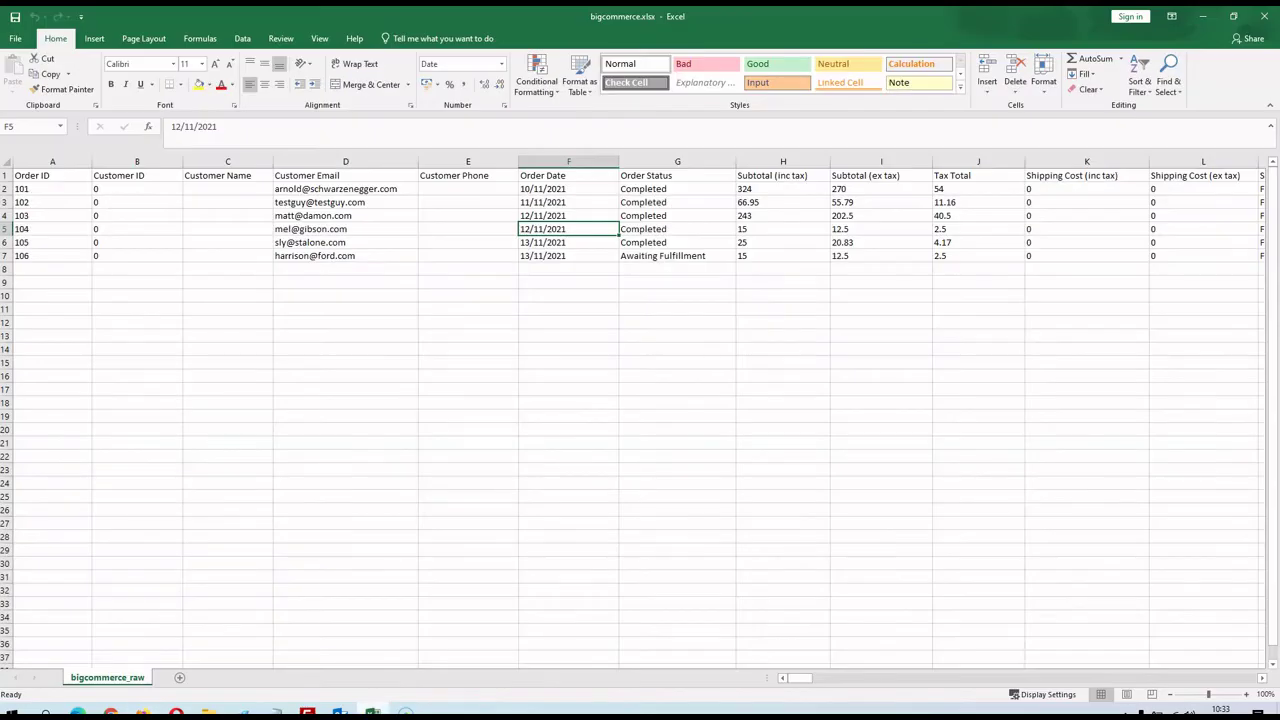
pyautogui.click(1204, 17)
pyautogui.click(651, 395)
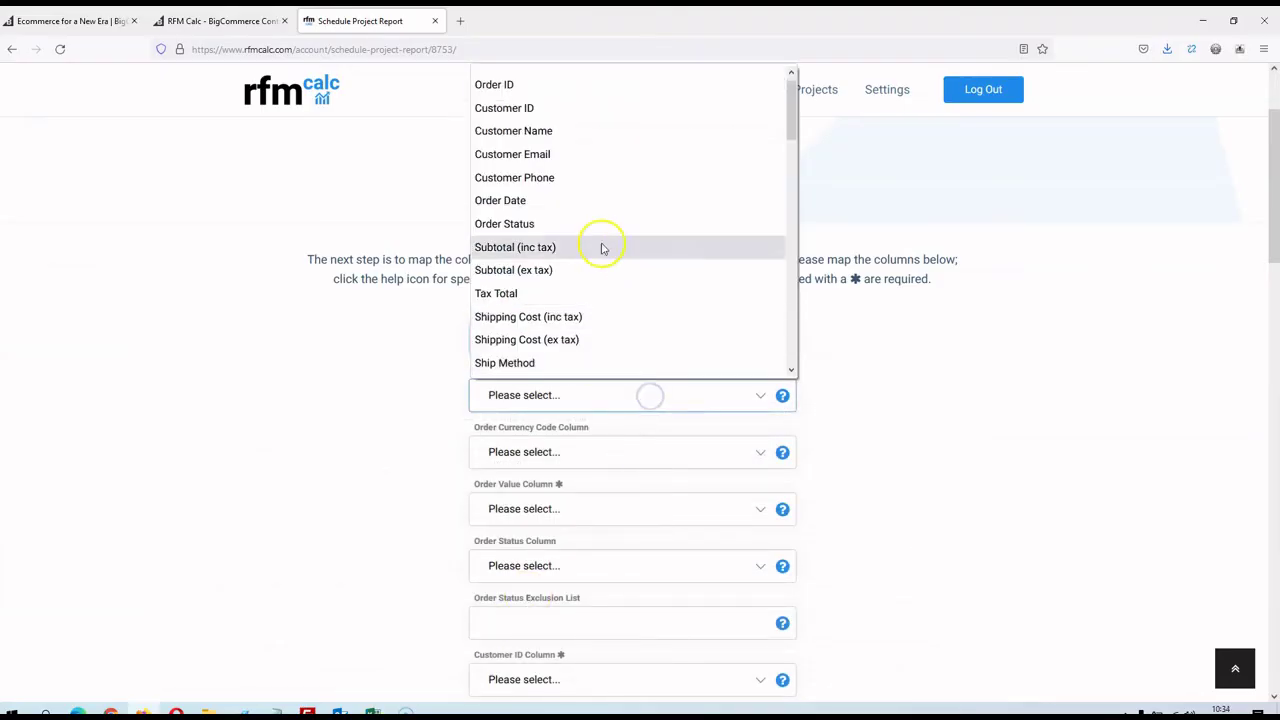
pyautogui.click(577, 200)
# Map the Order Currency Code Column to "Order Currency Code"
pyautogui.scroll(-1, 690, 425)
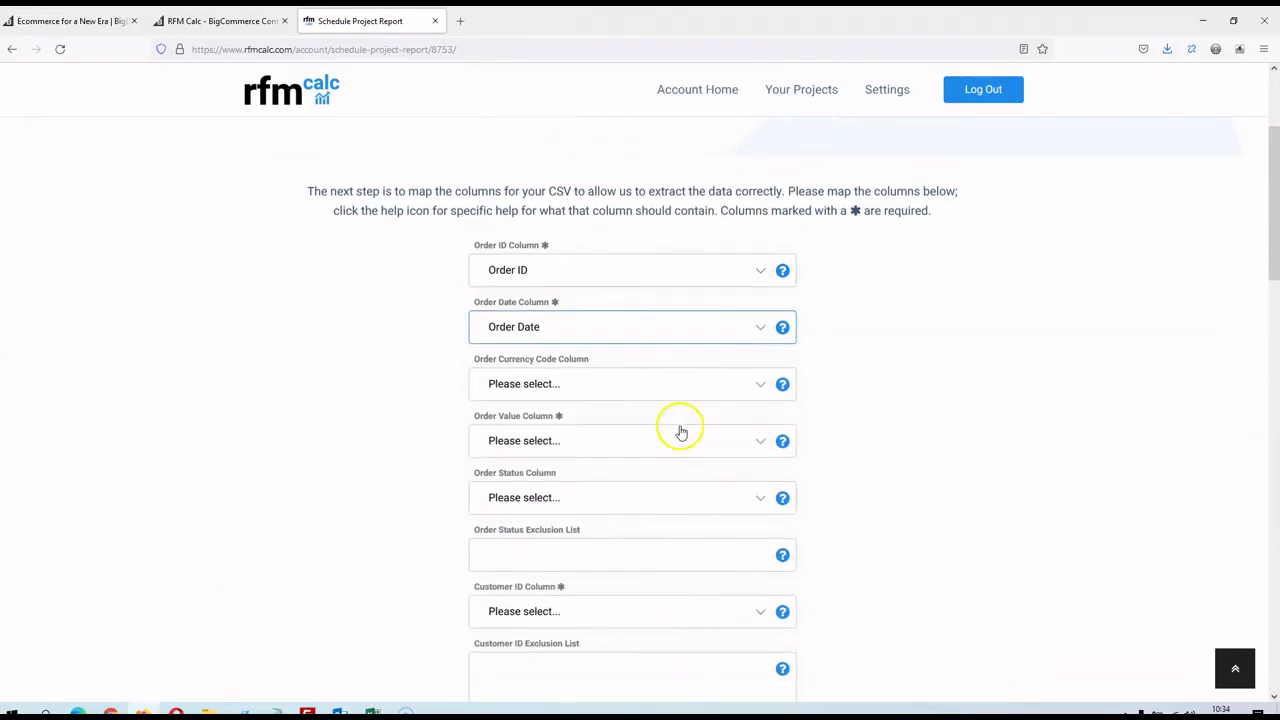
pyautogui.click(657, 380)
pyautogui.moveTo(791, 123); pyautogui.dragTo(811, 213)
pyautogui.click(597, 272)
# Map the Order Value Column to "Order Total (inc tax)"
pyautogui.scroll(-1, 940, 400)
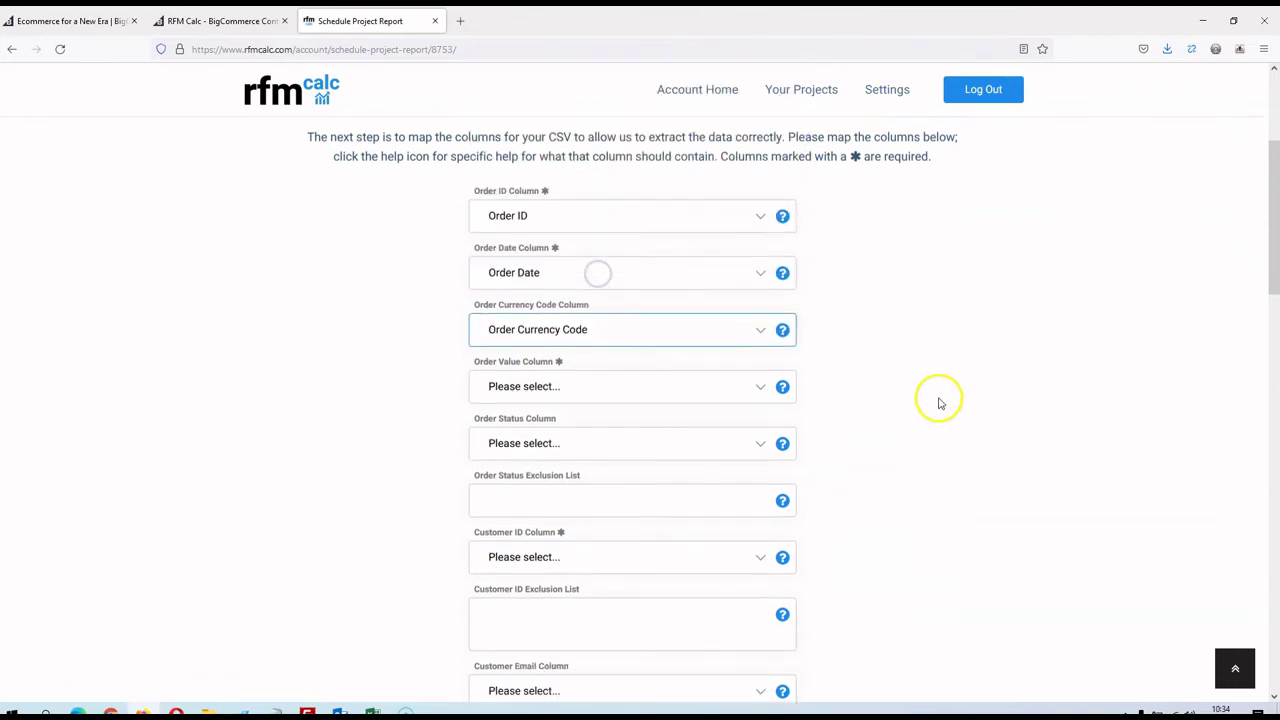
pyautogui.click(685, 383)
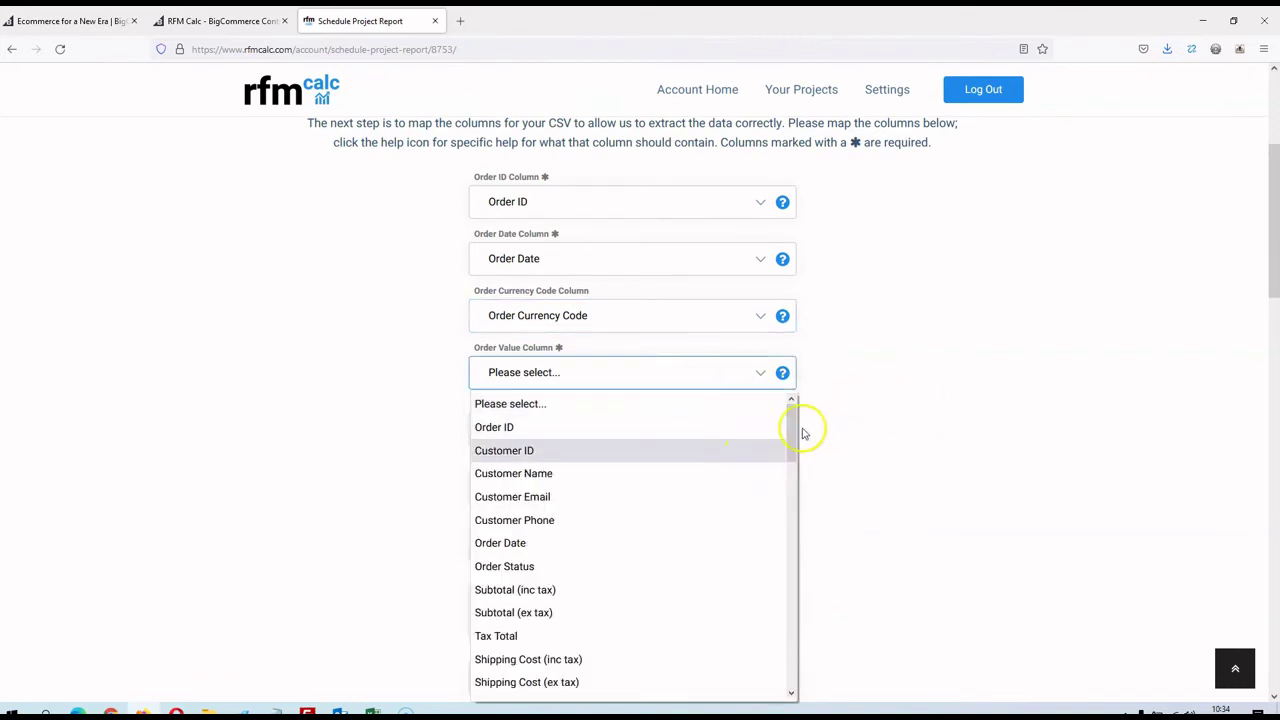
pyautogui.moveTo(791, 428); pyautogui.dragTo(793, 458)
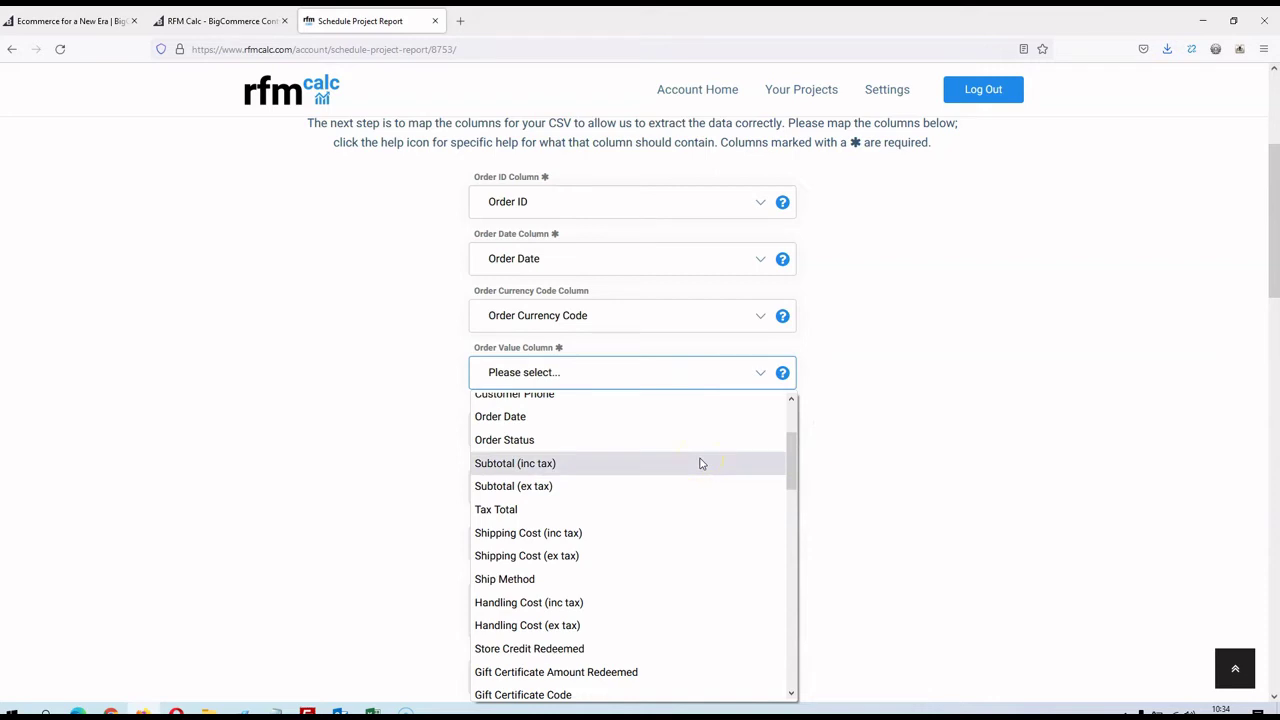
pyautogui.moveTo(791, 437); pyautogui.dragTo(797, 490)
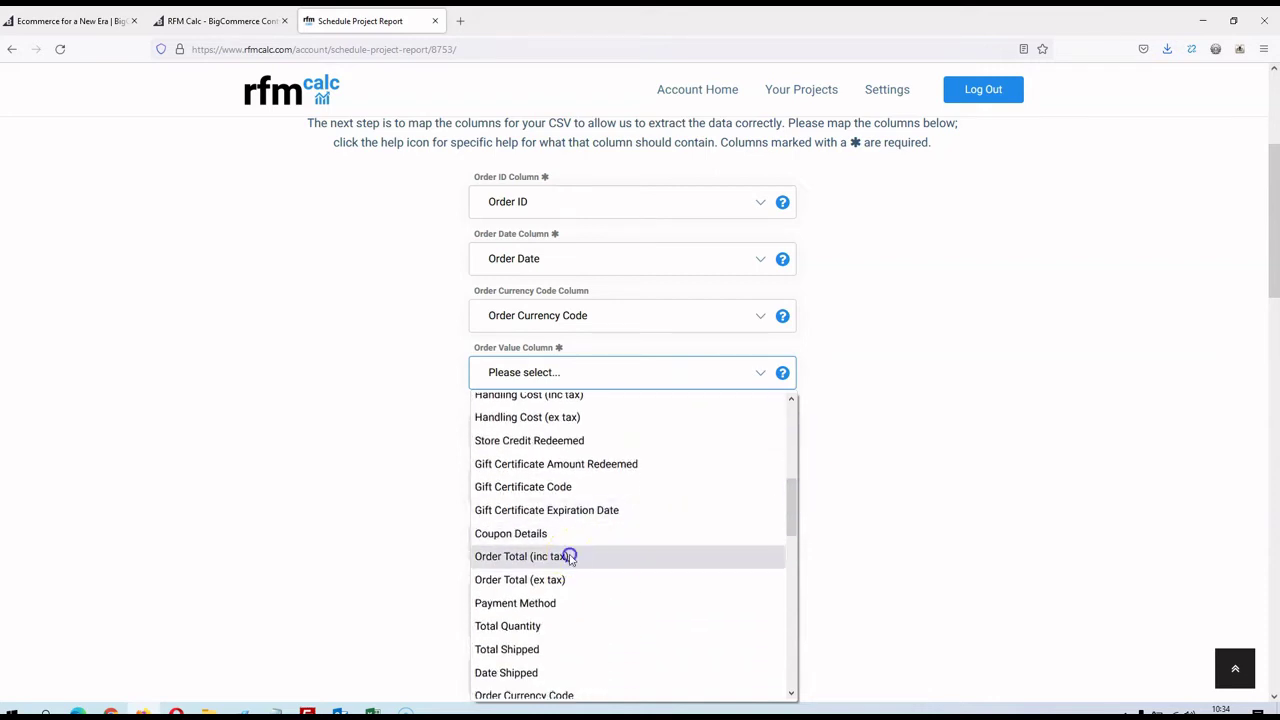
pyautogui.click(570, 556)
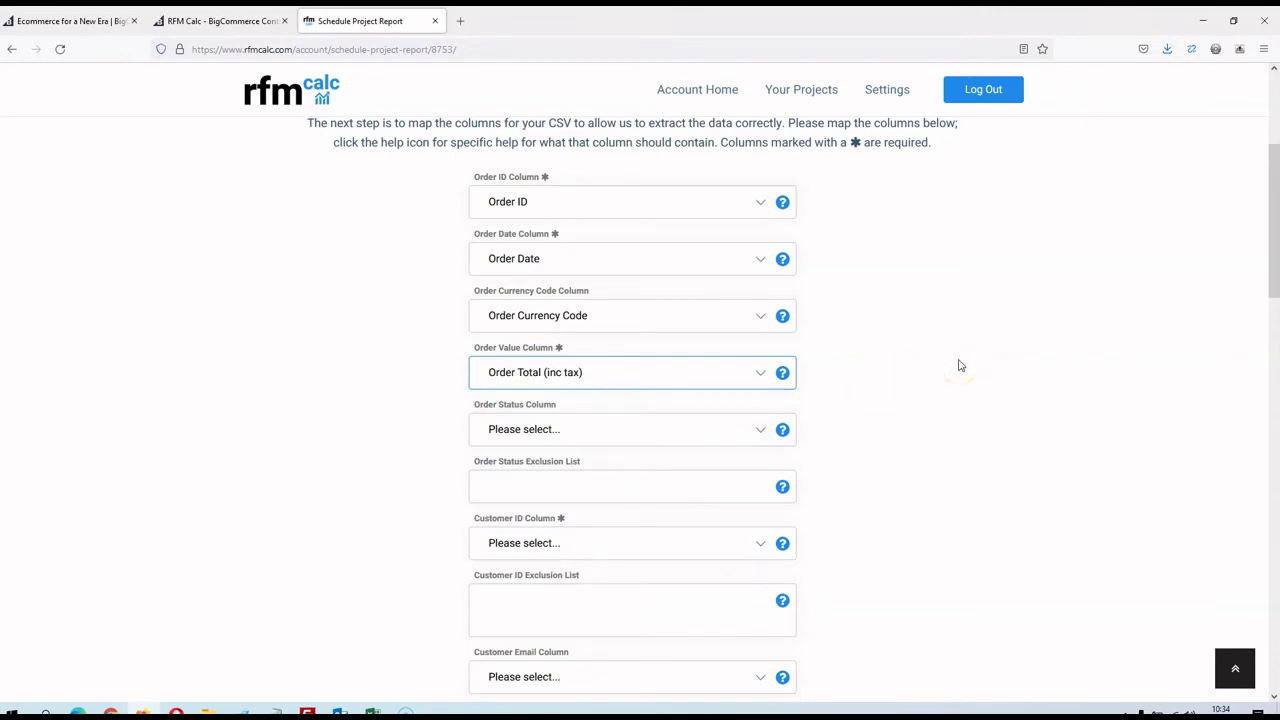
# Switch to the bigcommerce_raw sheet in Excel and copy the "Awaiting Fulfillment" text from the Order Status cell of order 106
pyautogui.scroll(-1, 958, 366)
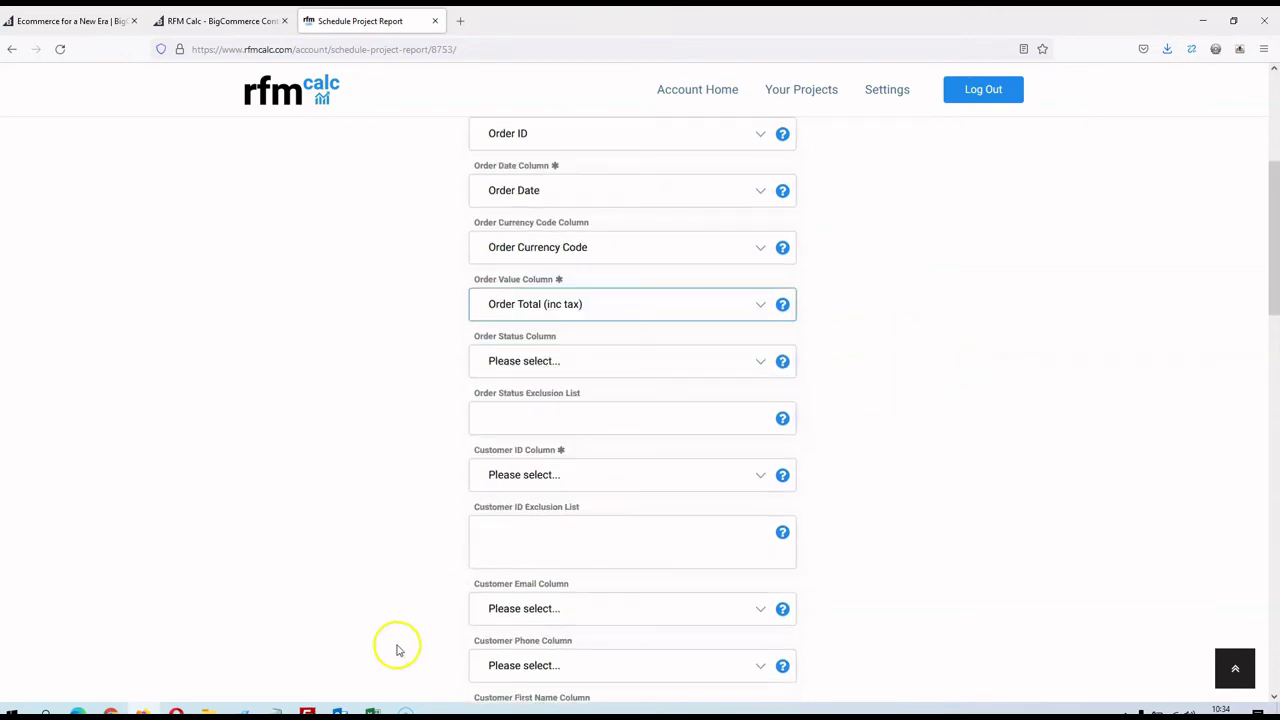
pyautogui.click(372, 712)
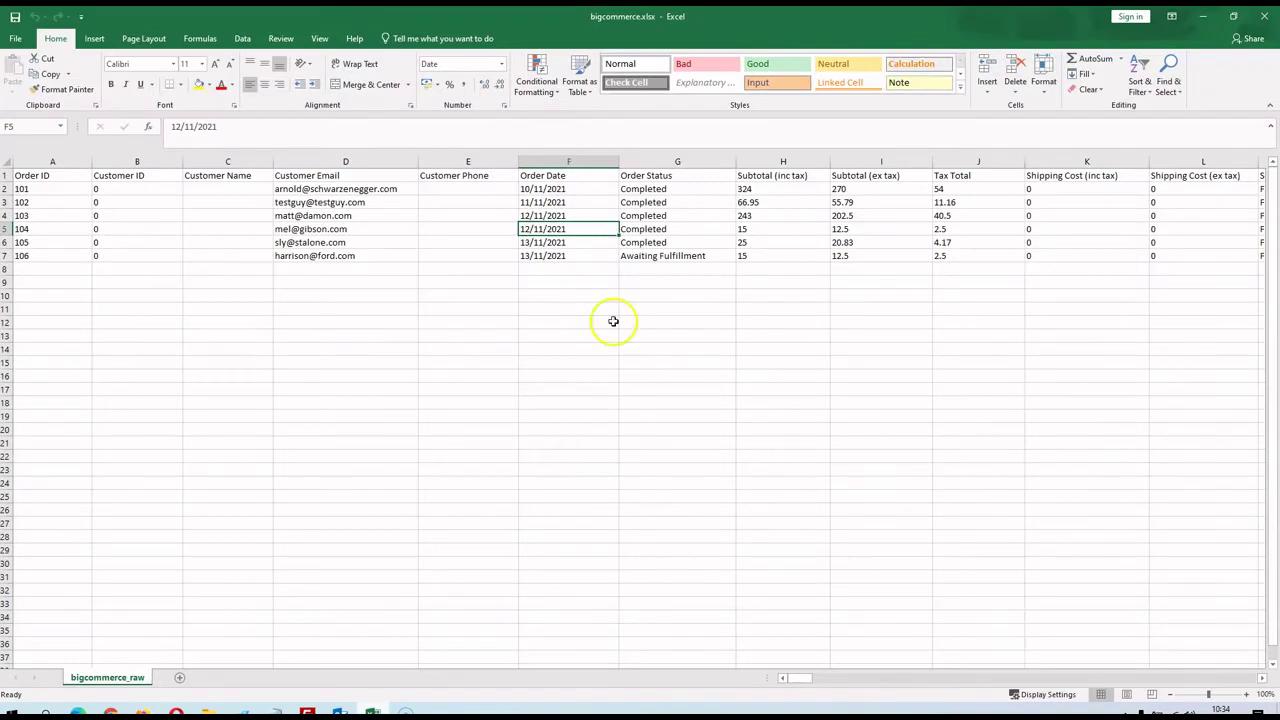
pyautogui.click(688, 254)
pyautogui.doubleClick(695, 254)
pyautogui.moveTo(700, 255); pyautogui.dragTo(597, 257)
pyautogui.rightClick(638, 256)
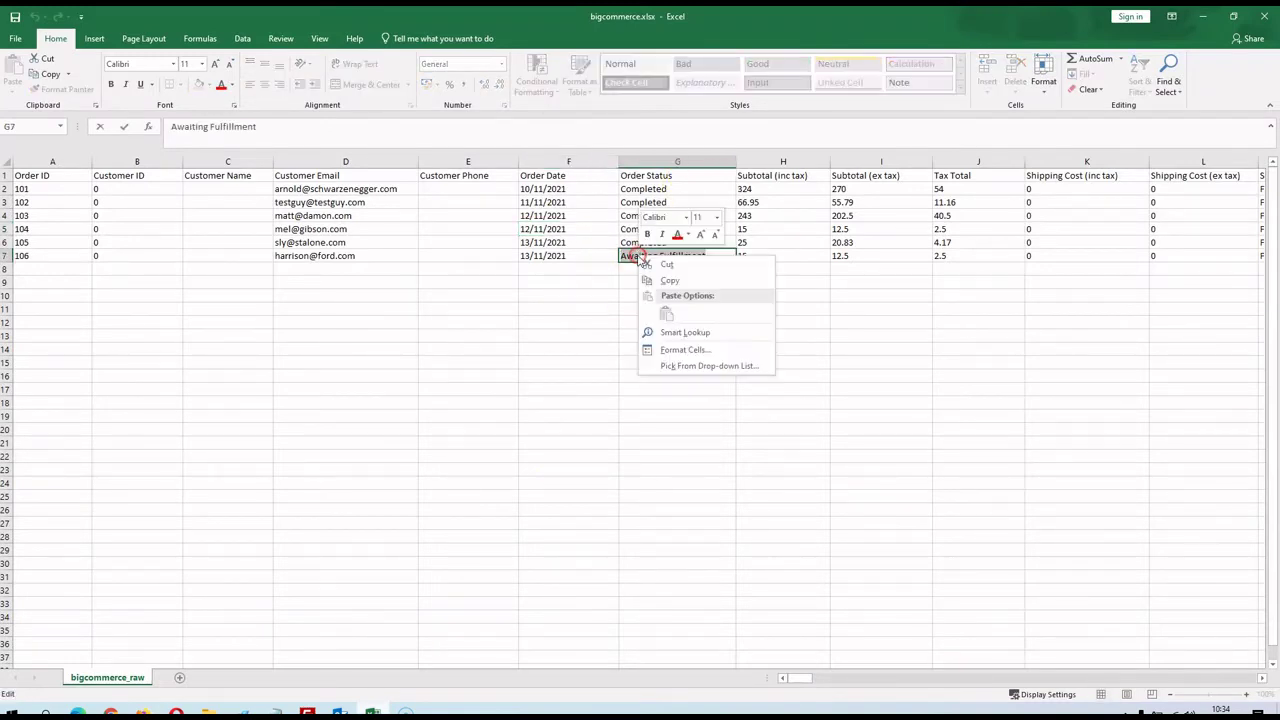
pyautogui.click(711, 285)
pyautogui.click(671, 320)
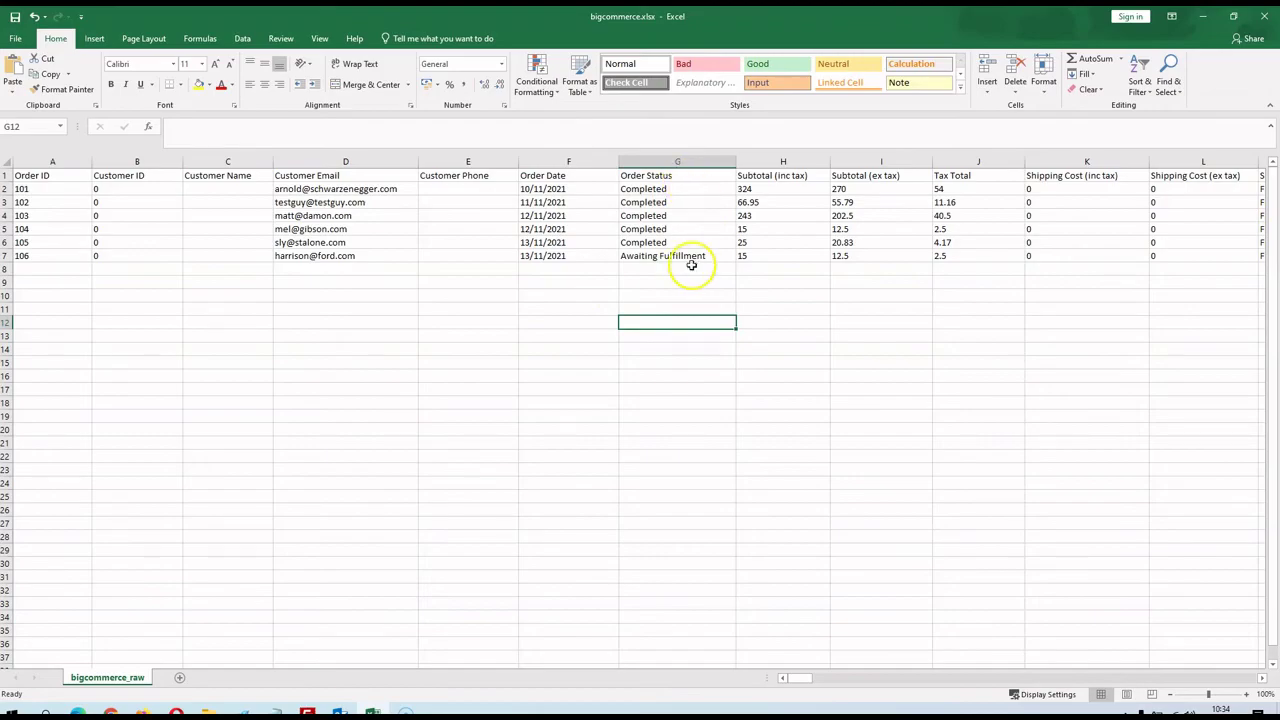
# Return to the RFM Calc mapping form in the browser and map the Order Status Column to "Order Status"
pyautogui.click(143, 712)
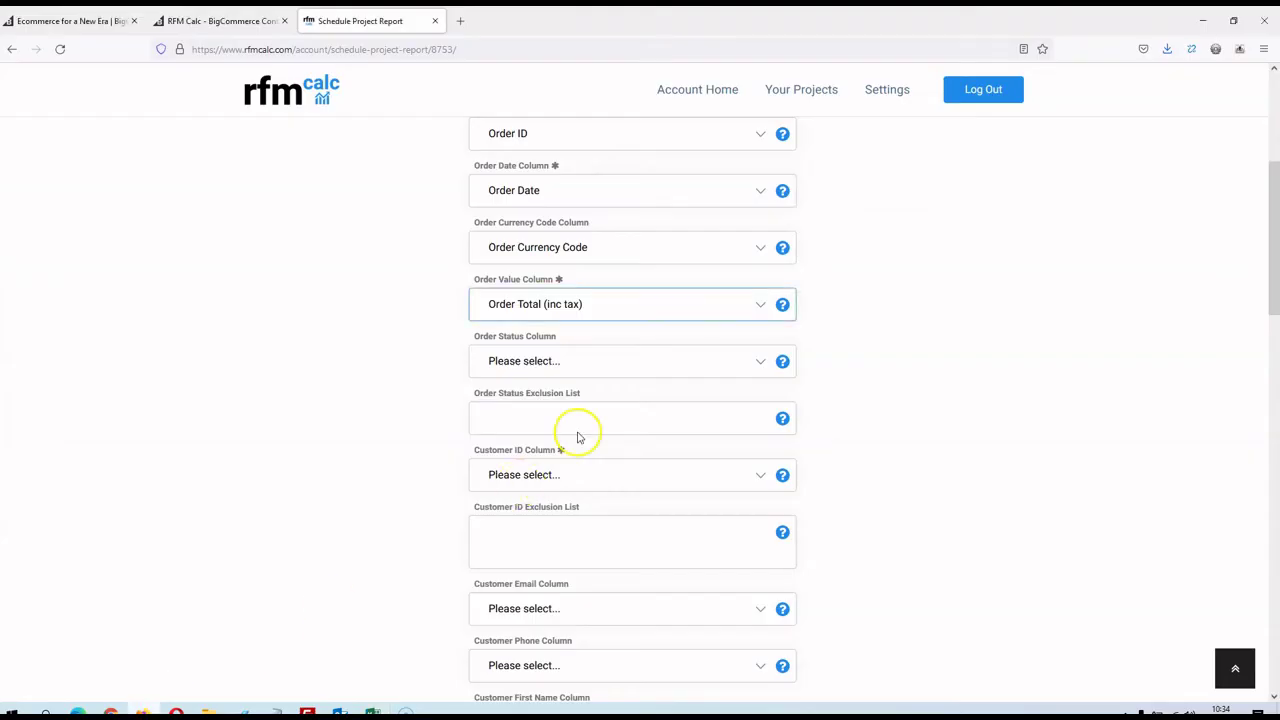
pyautogui.click(617, 360)
pyautogui.scroll(-2, 550, 555)
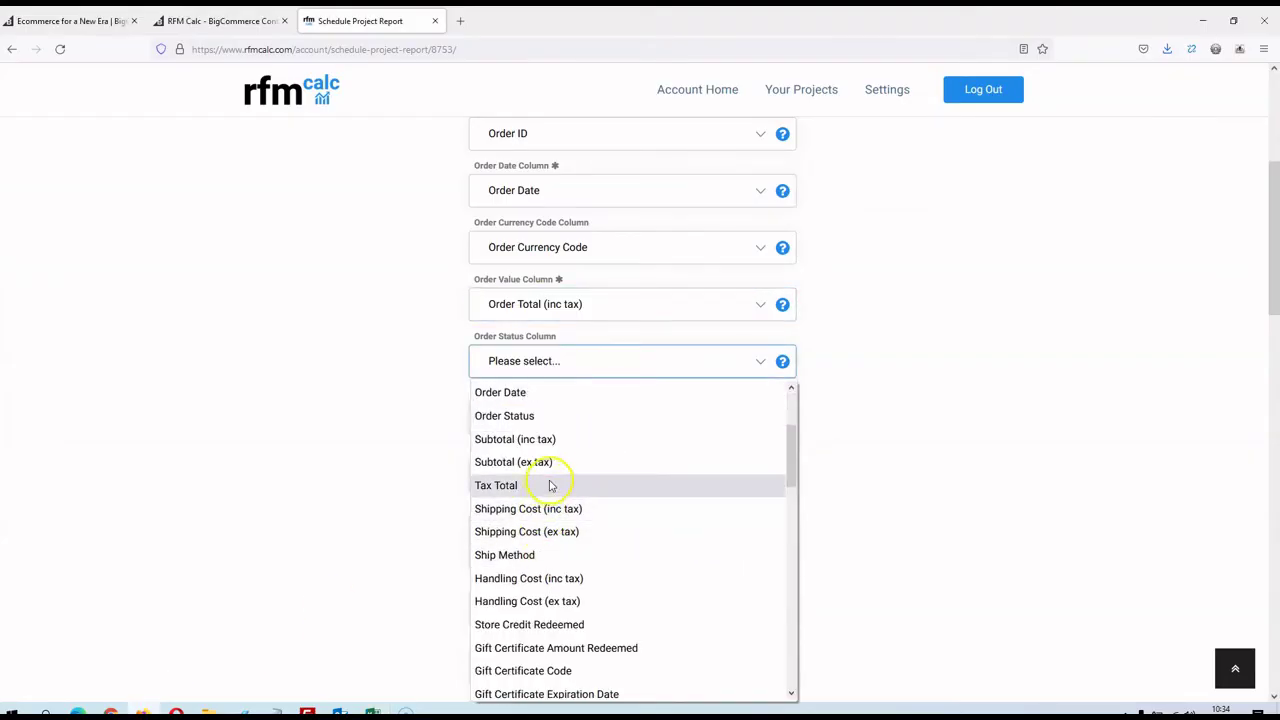
pyautogui.scroll(3, 558, 486)
pyautogui.click(533, 551)
# Paste "Awaiting Fulfillment" into the Order Status Exclusion List and consult that field's help
pyautogui.click(581, 414)
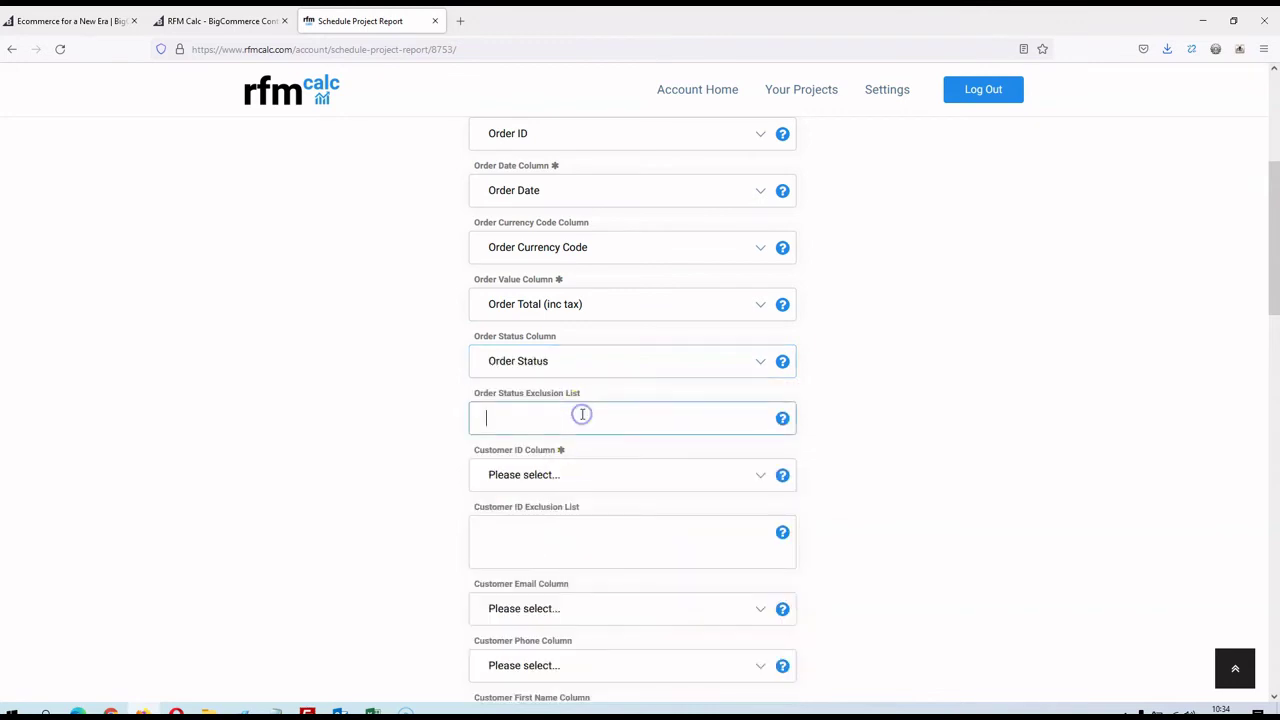
pyautogui.hotkey('ctrl', 'v')
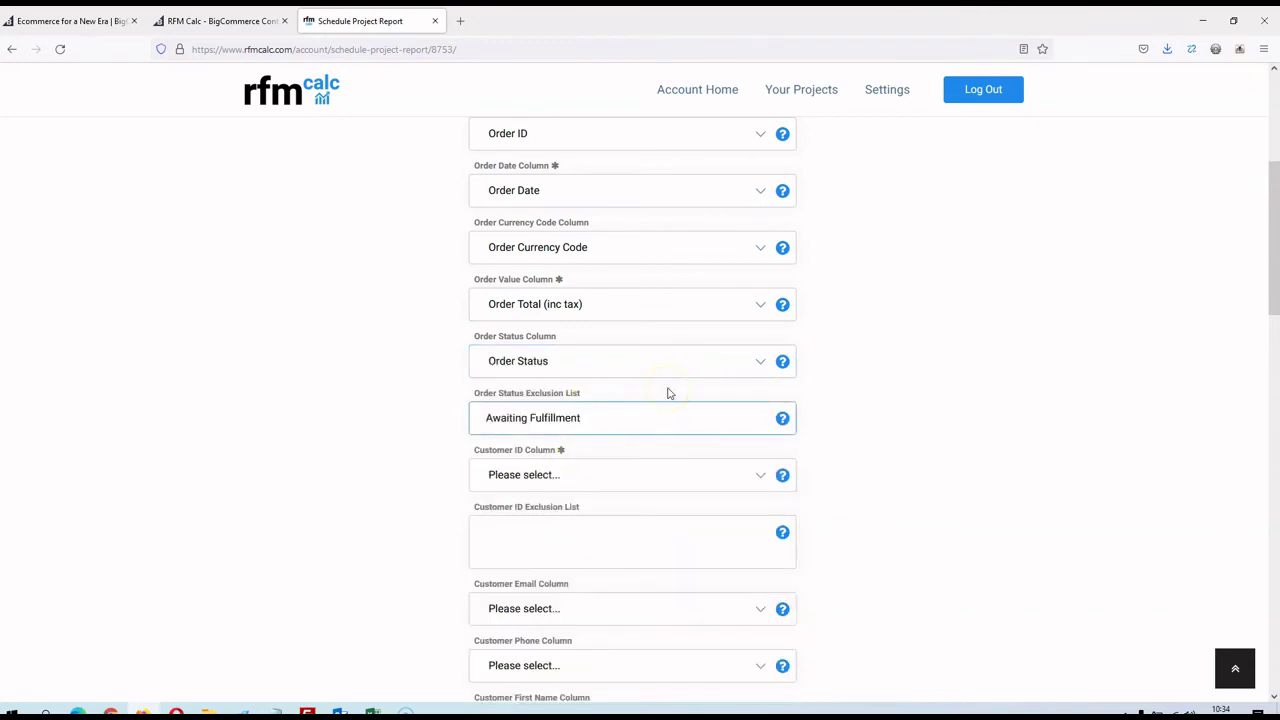
pyautogui.click(781, 421)
pyautogui.click(746, 287)
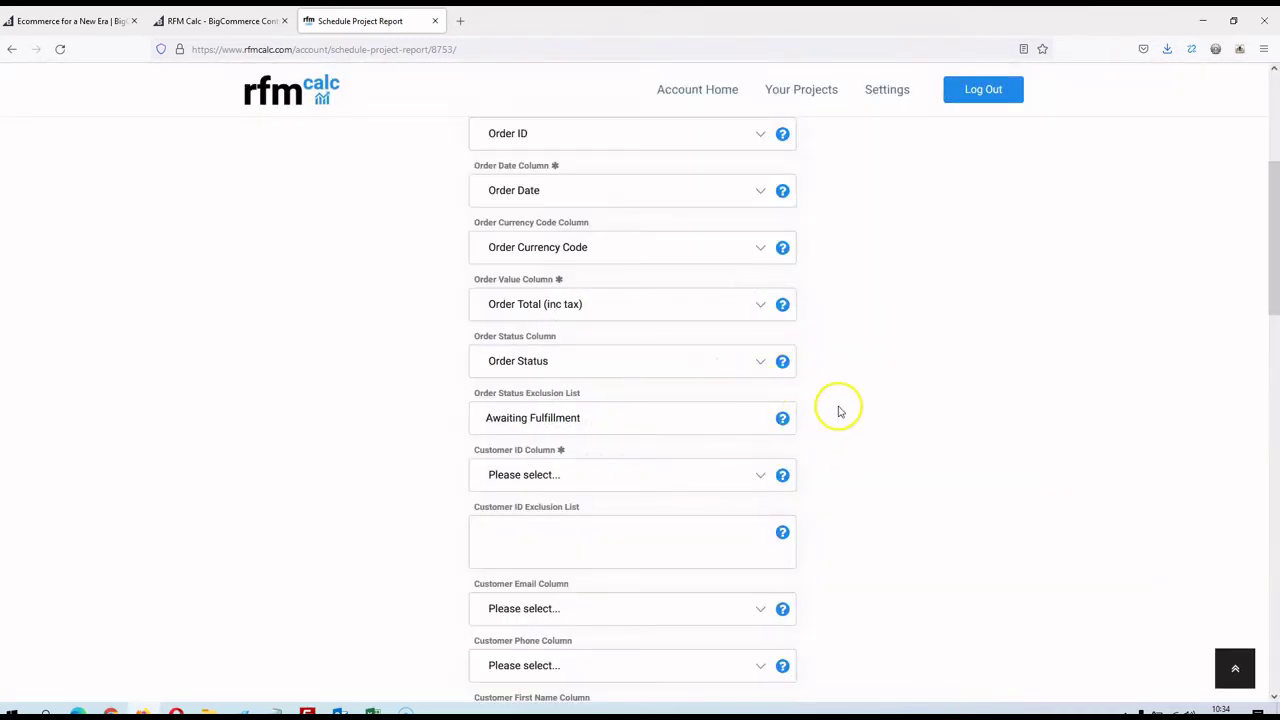
# Review the customer and billing columns in Excel, then map the form's Customer ID Column to "Customer Email"
pyautogui.scroll(-1, 838, 409)
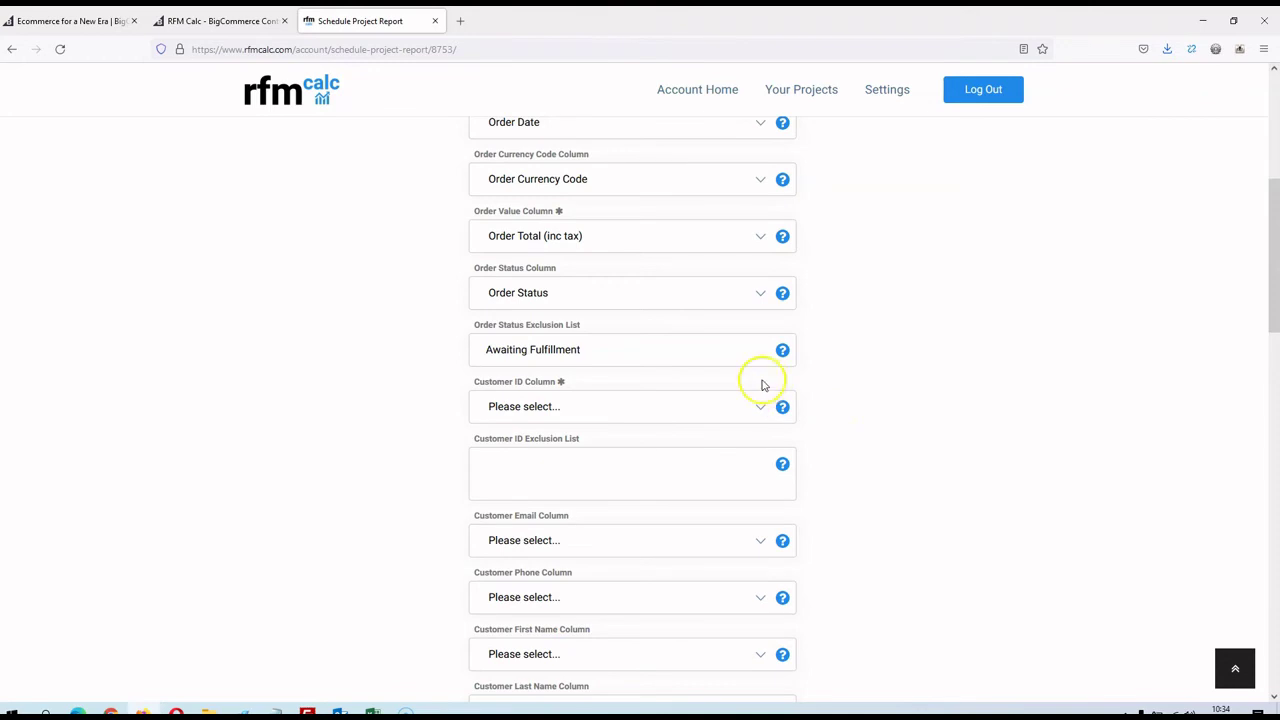
pyautogui.click(372, 712)
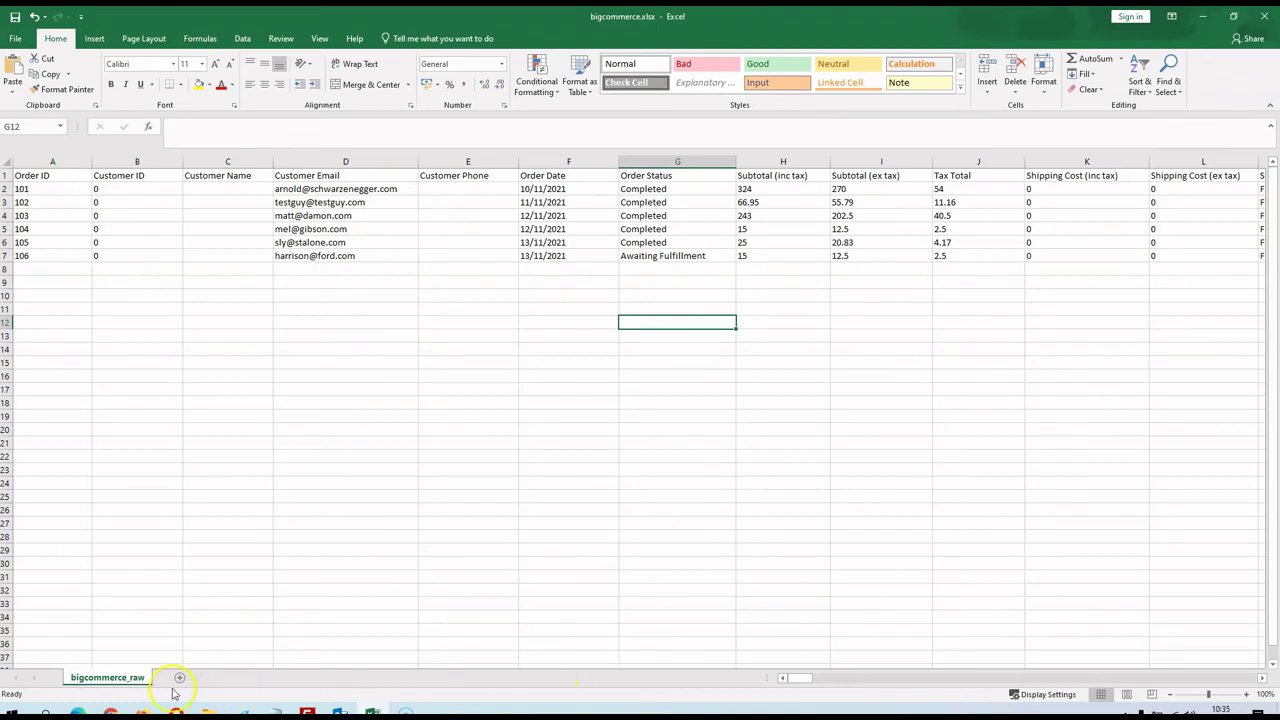
pyautogui.moveTo(806, 680); pyautogui.dragTo(1079, 648)
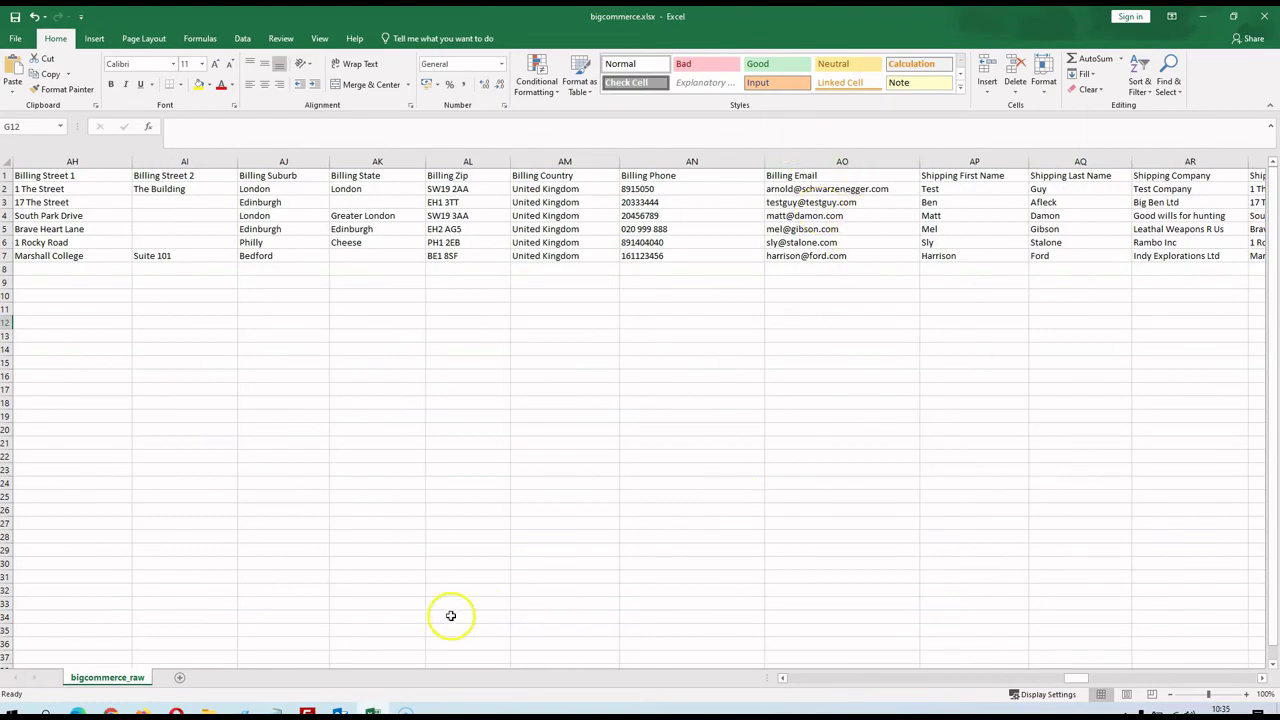
pyautogui.click(143, 712)
pyautogui.click(583, 402)
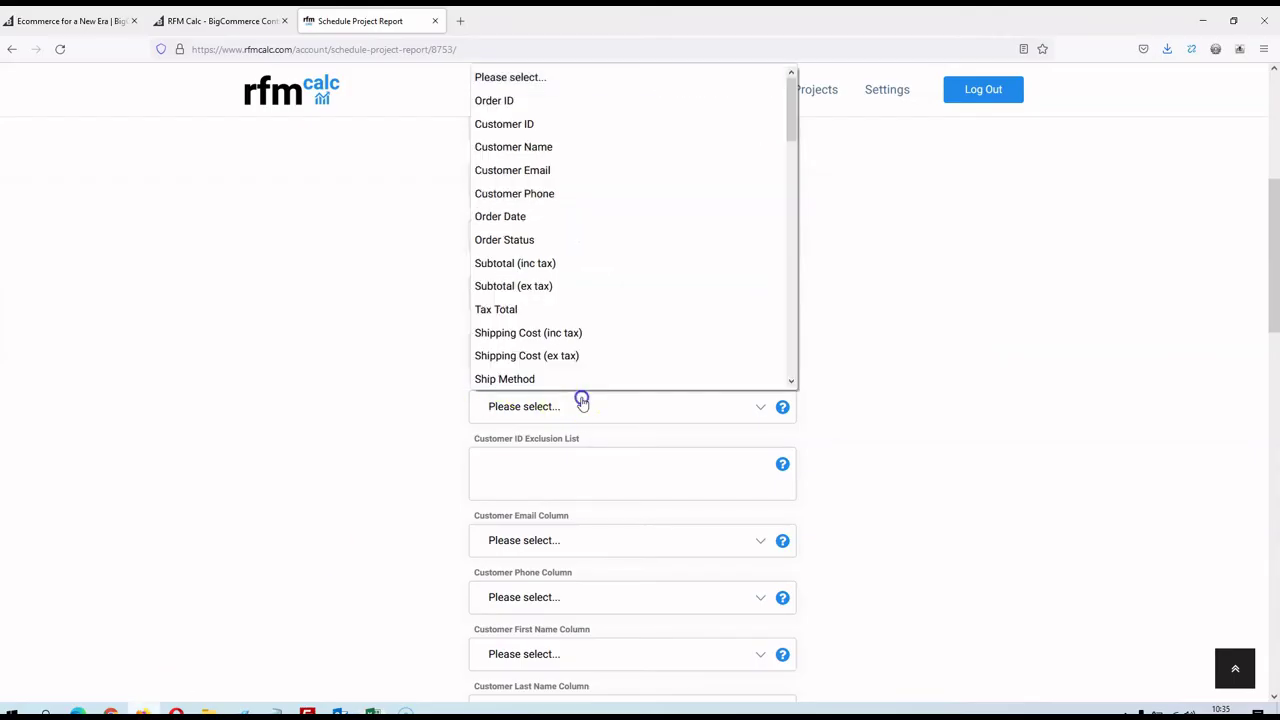
pyautogui.click(558, 165)
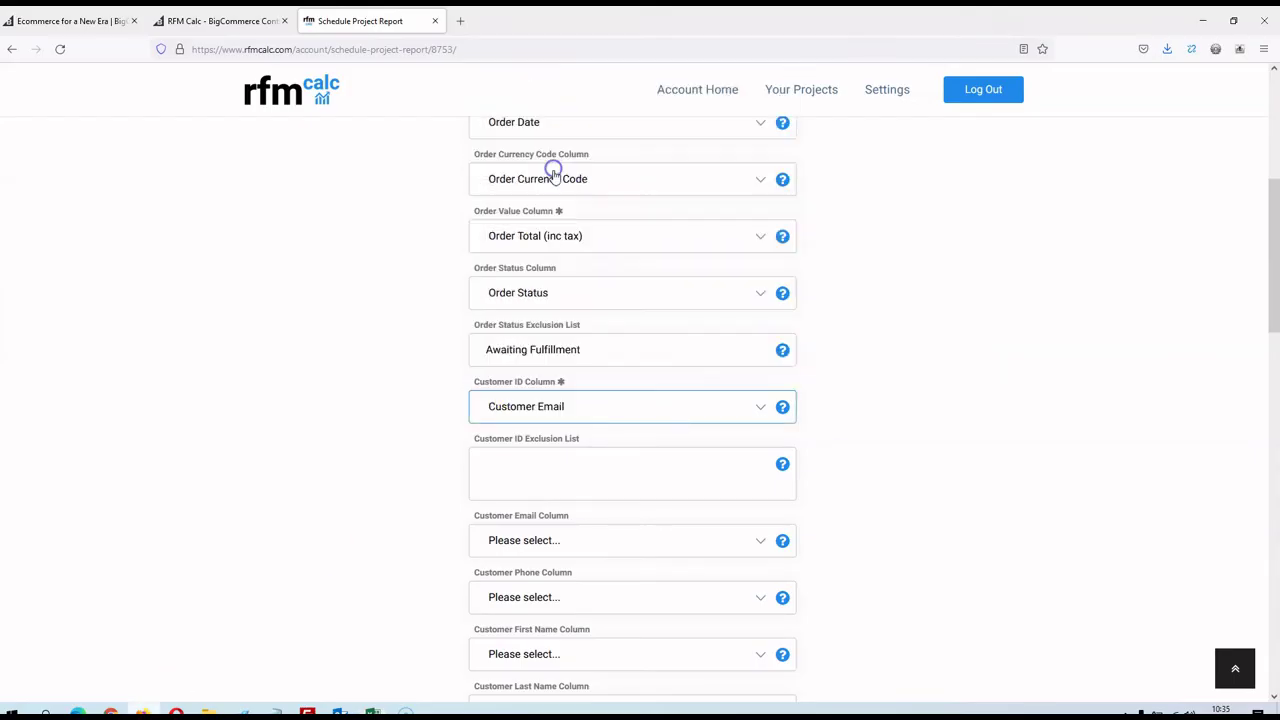
# Map the Customer Email Column to "Billing Email"
pyautogui.scroll(-1, 600, 497)
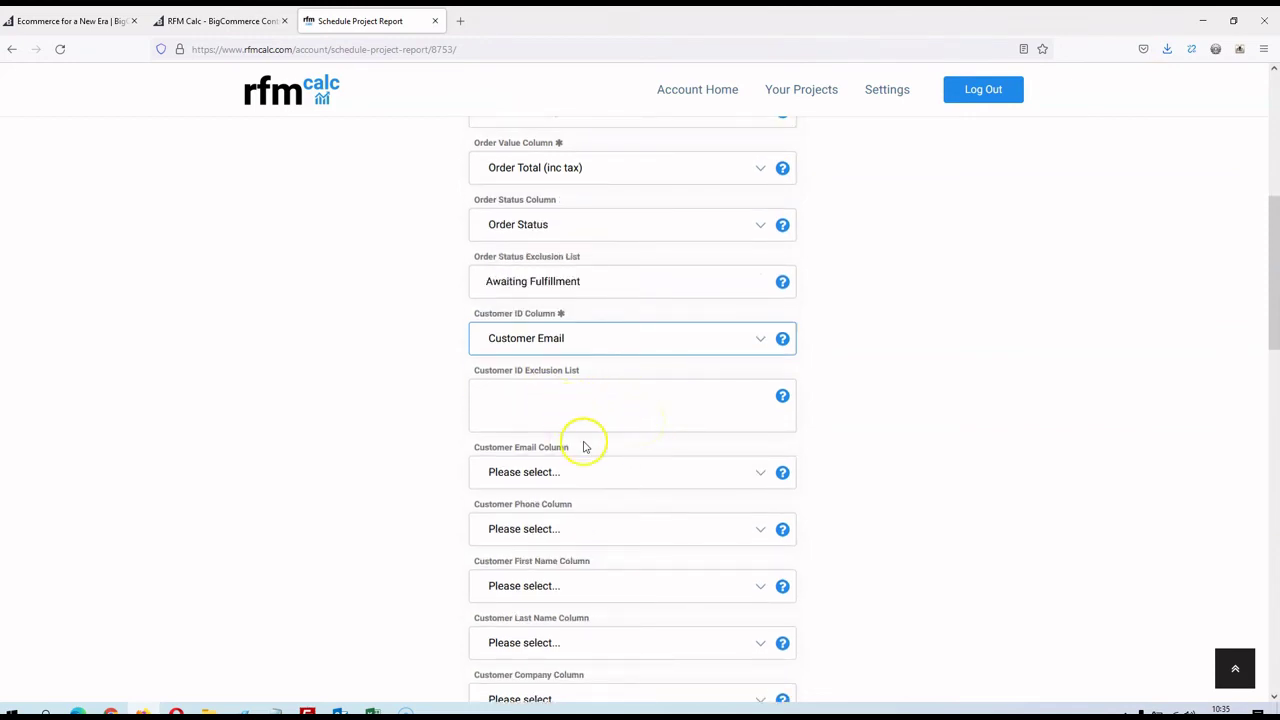
pyautogui.scroll(-1, 677, 408)
pyautogui.click(608, 404)
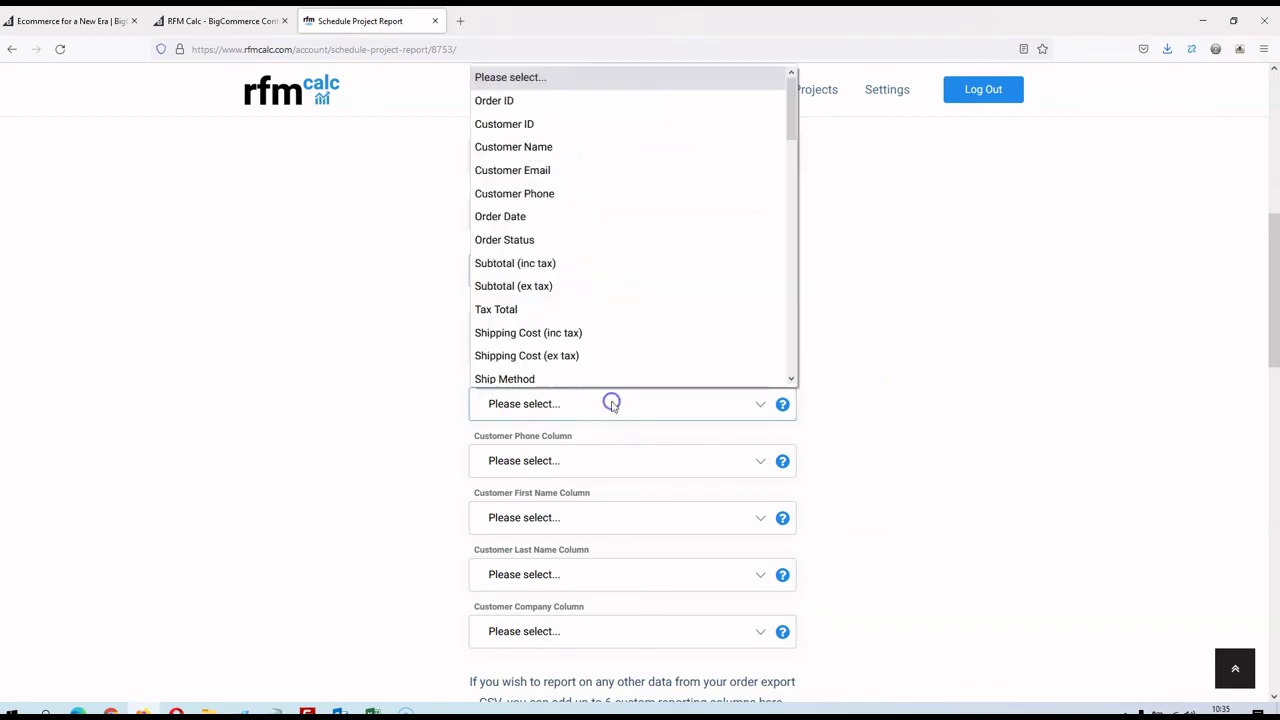
pyautogui.scroll(-5, 600, 190)
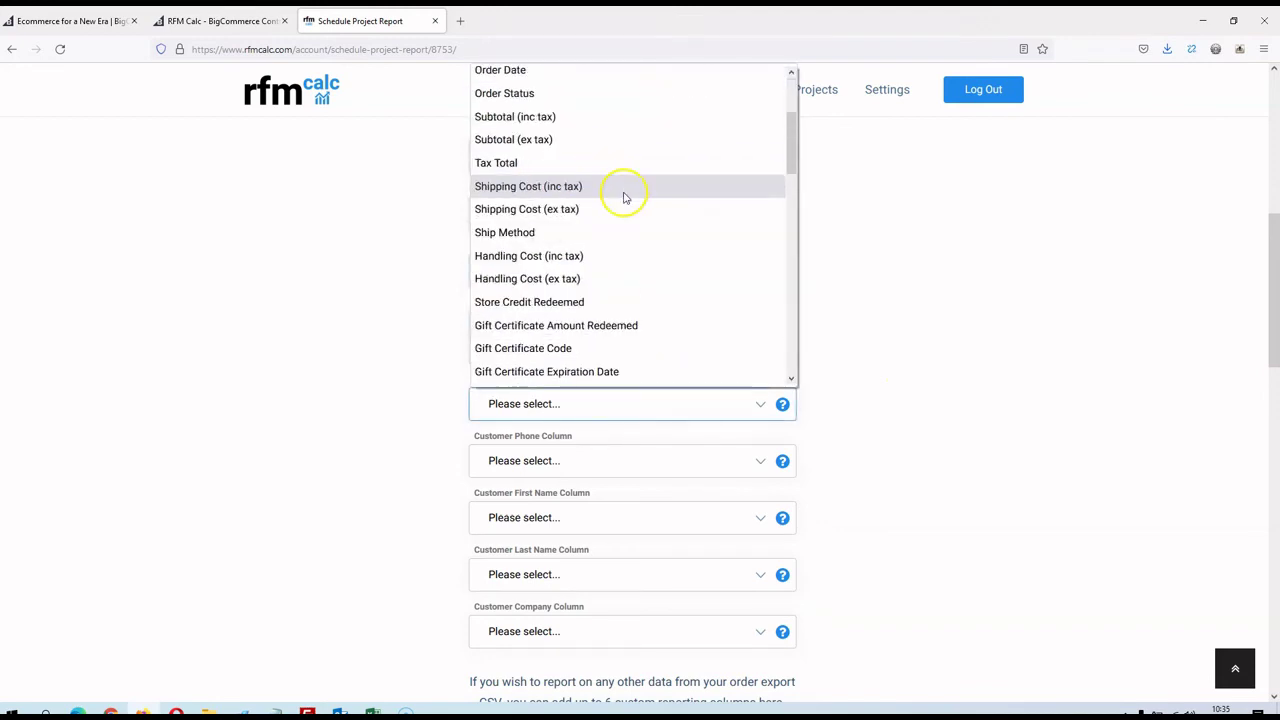
pyautogui.scroll(-3, 610, 214)
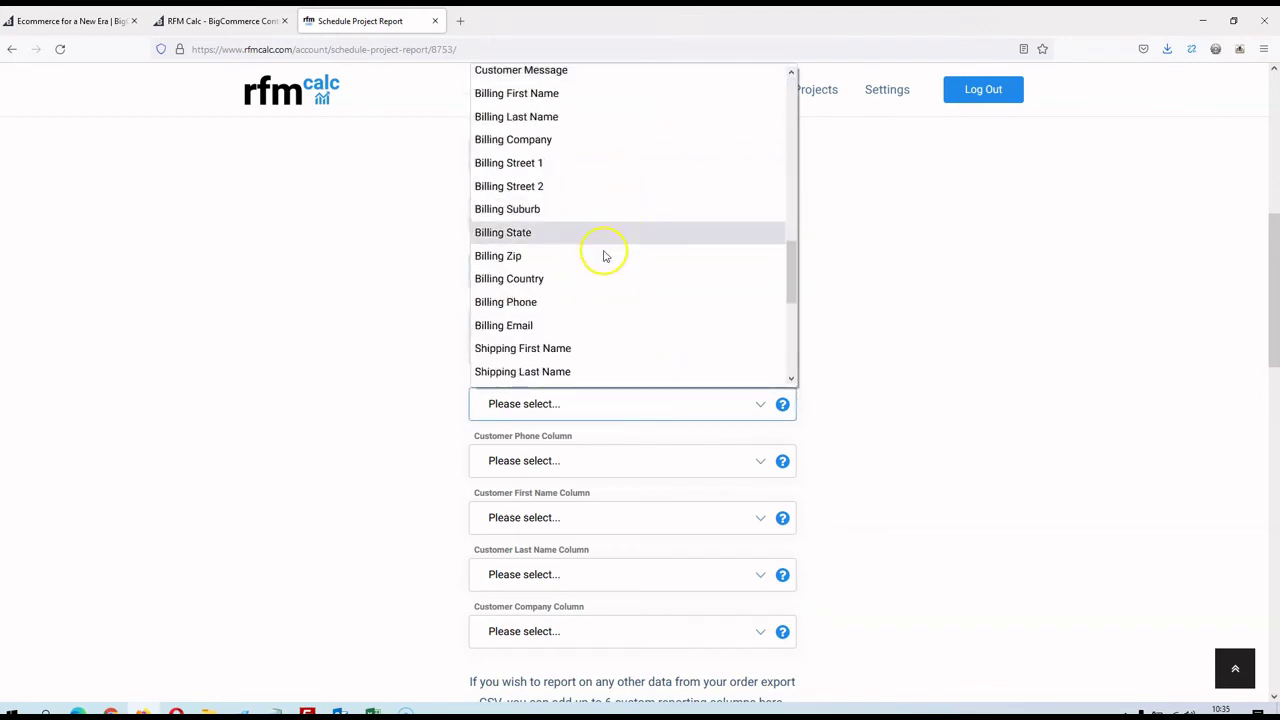
pyautogui.click(561, 327)
# Map the Customer Phone Column to "Billing Phone"
pyautogui.scroll(-1, 620, 380)
pyautogui.click(631, 388)
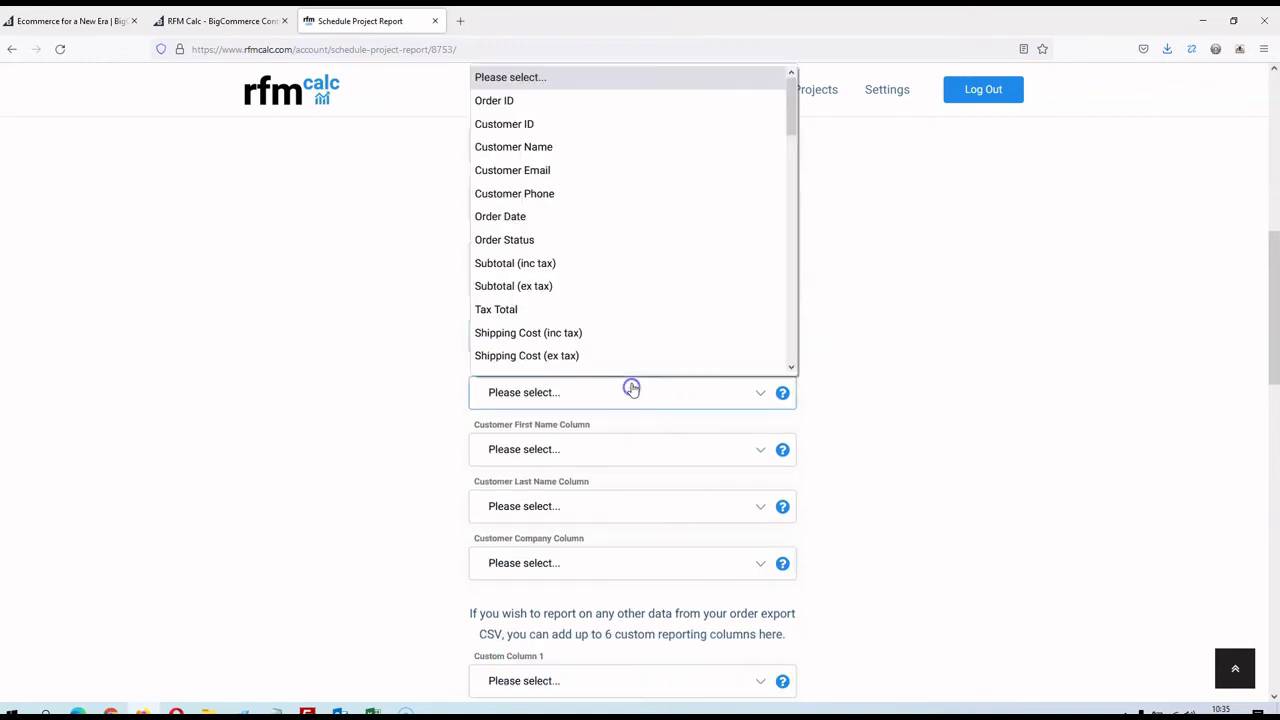
pyautogui.scroll(-5, 643, 229)
pyautogui.scroll(-4, 643, 229)
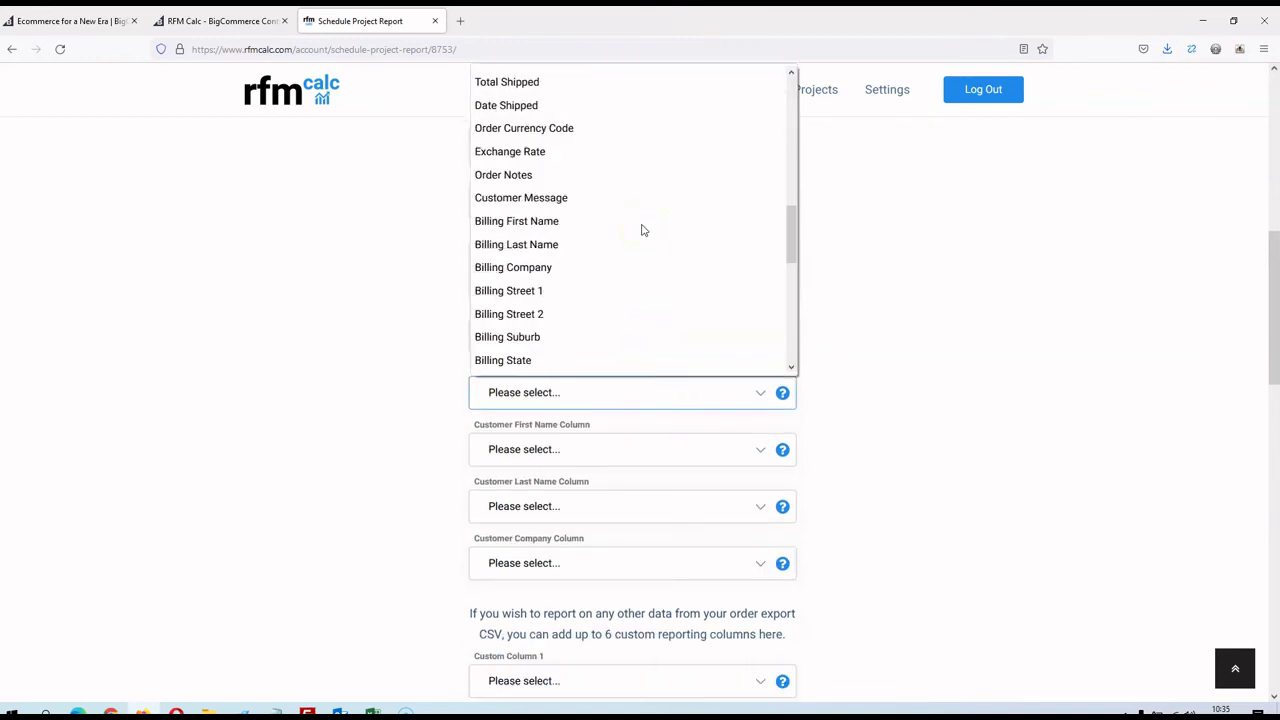
pyautogui.scroll(-3, 643, 229)
pyautogui.click(571, 296)
# Map the Customer First Name Column to "Billing First Name" and the Customer Last Name Column to "Billing Last Name"
pyautogui.scroll(-1, 606, 375)
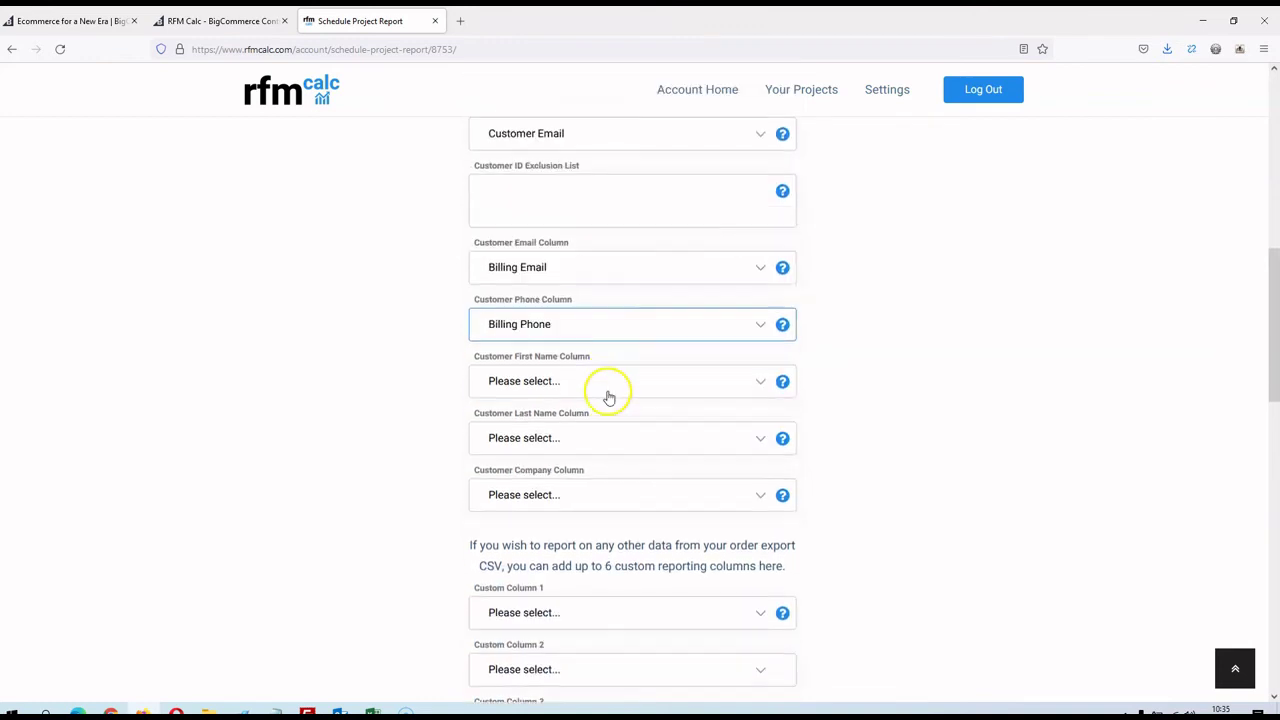
pyautogui.click(606, 383)
pyautogui.scroll(-10, 612, 550)
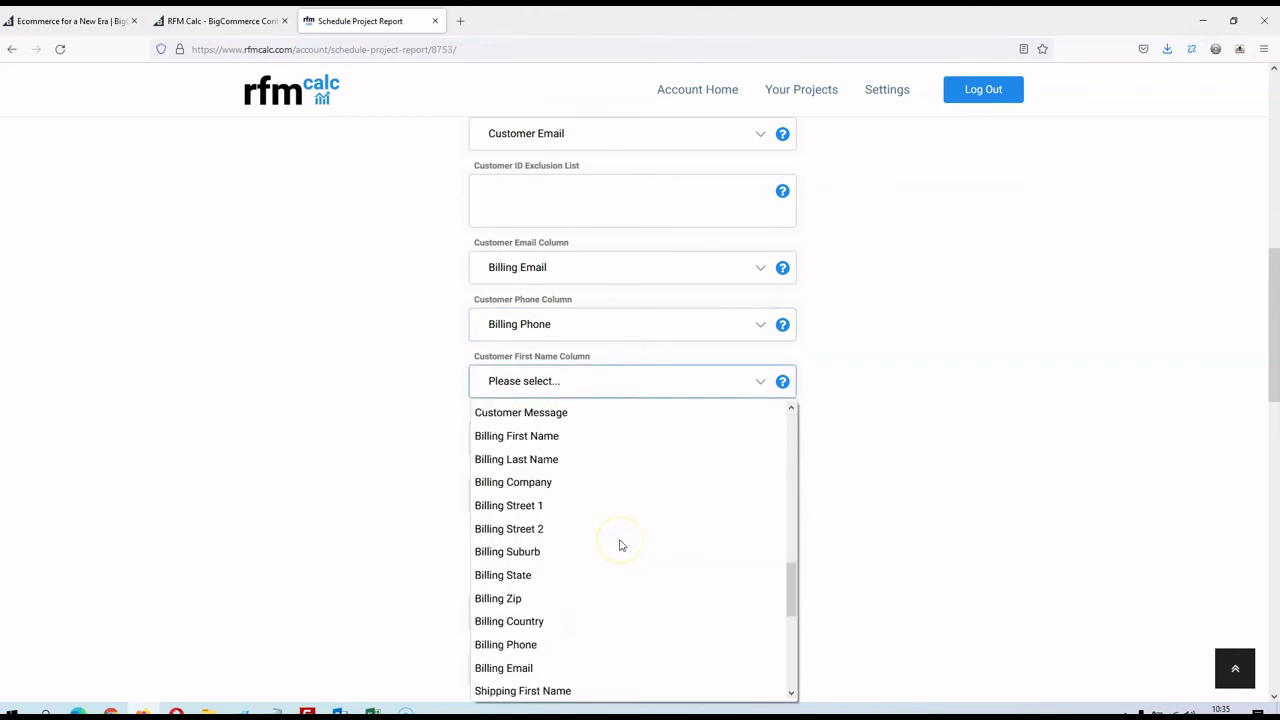
pyautogui.click(551, 437)
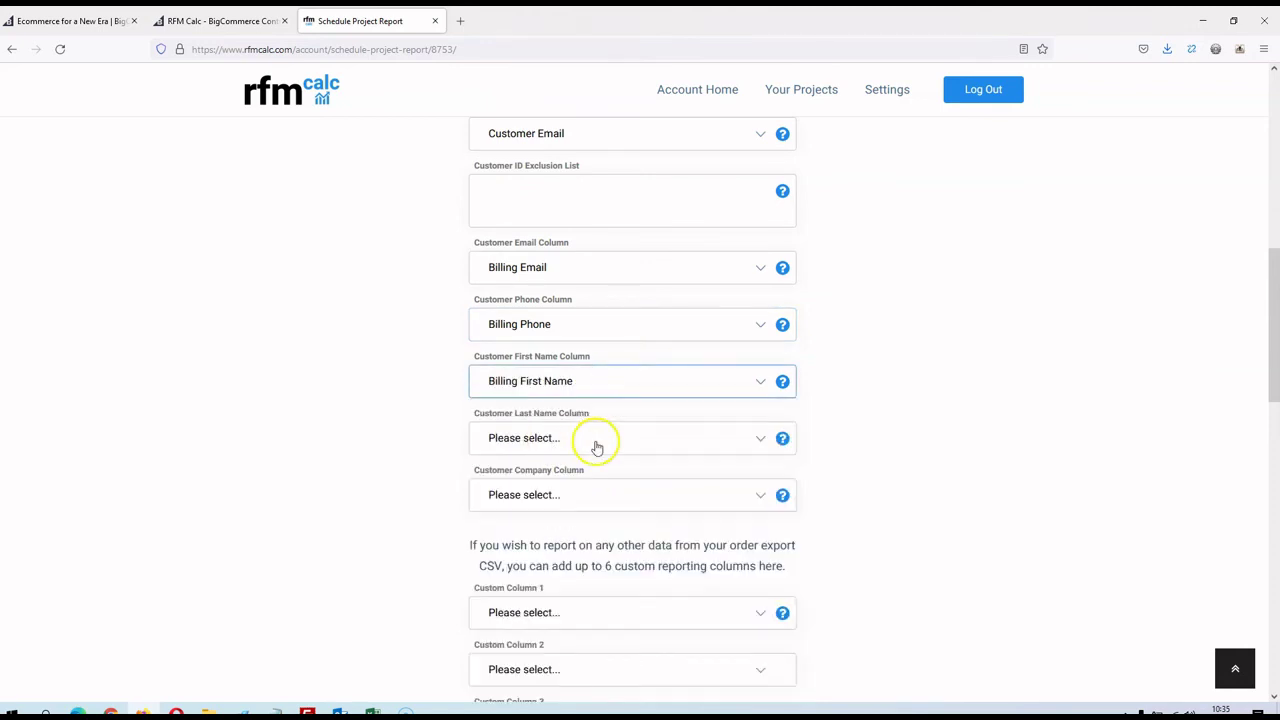
pyautogui.click(594, 447)
pyautogui.scroll(-3, 585, 243)
pyautogui.scroll(-2, 585, 243)
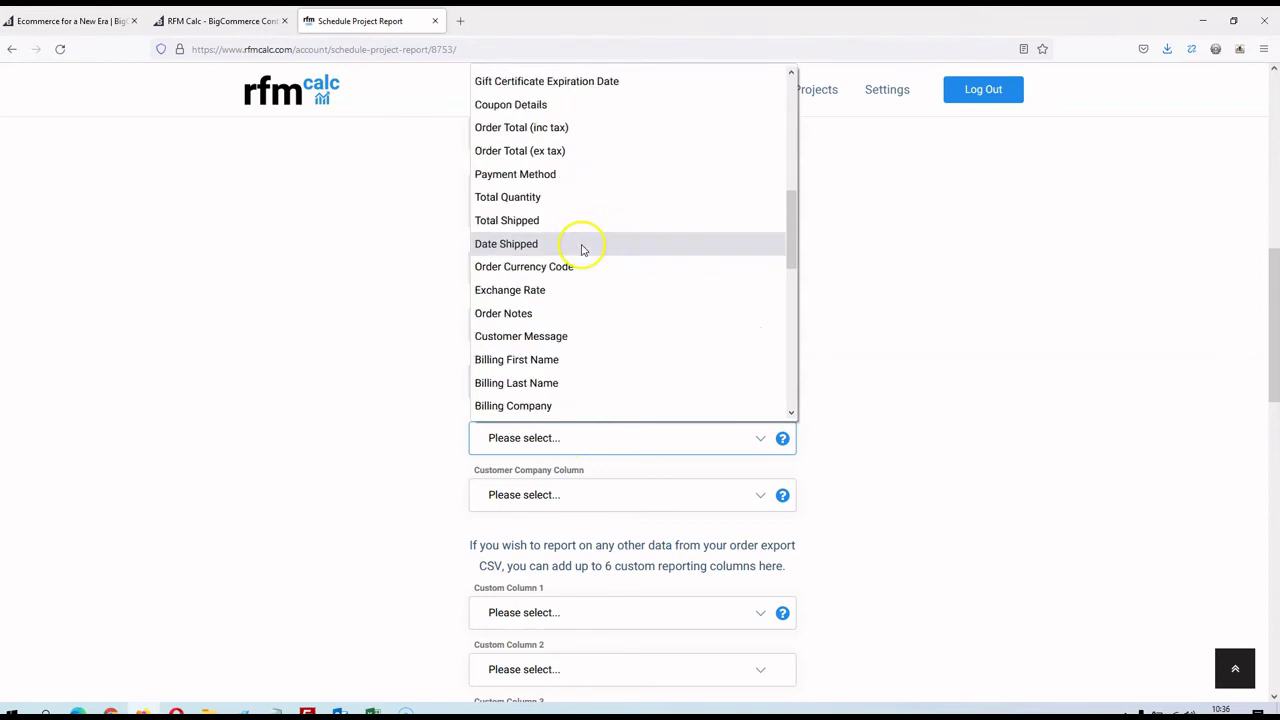
pyautogui.click(549, 386)
# Map the Customer Company Column to "Billing Company"
pyautogui.click(631, 508)
pyautogui.scroll(-6, 636, 345)
pyautogui.click(560, 280)
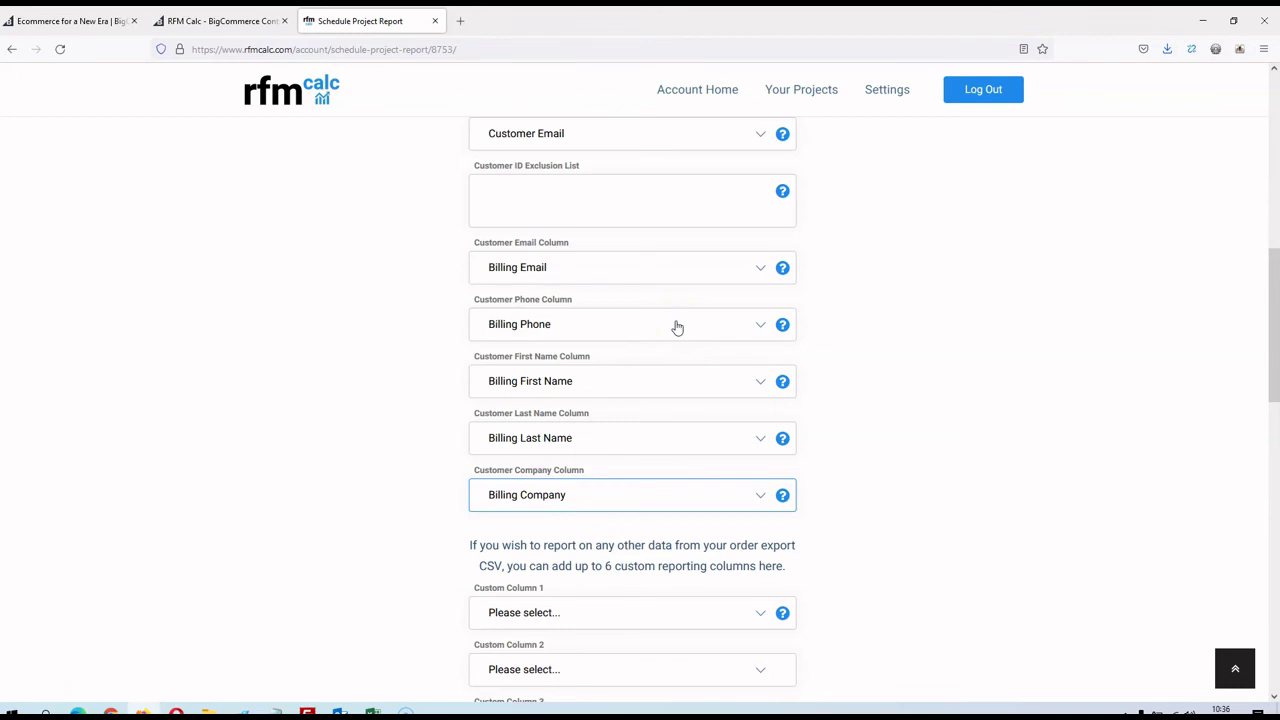
pyautogui.click(920, 280)
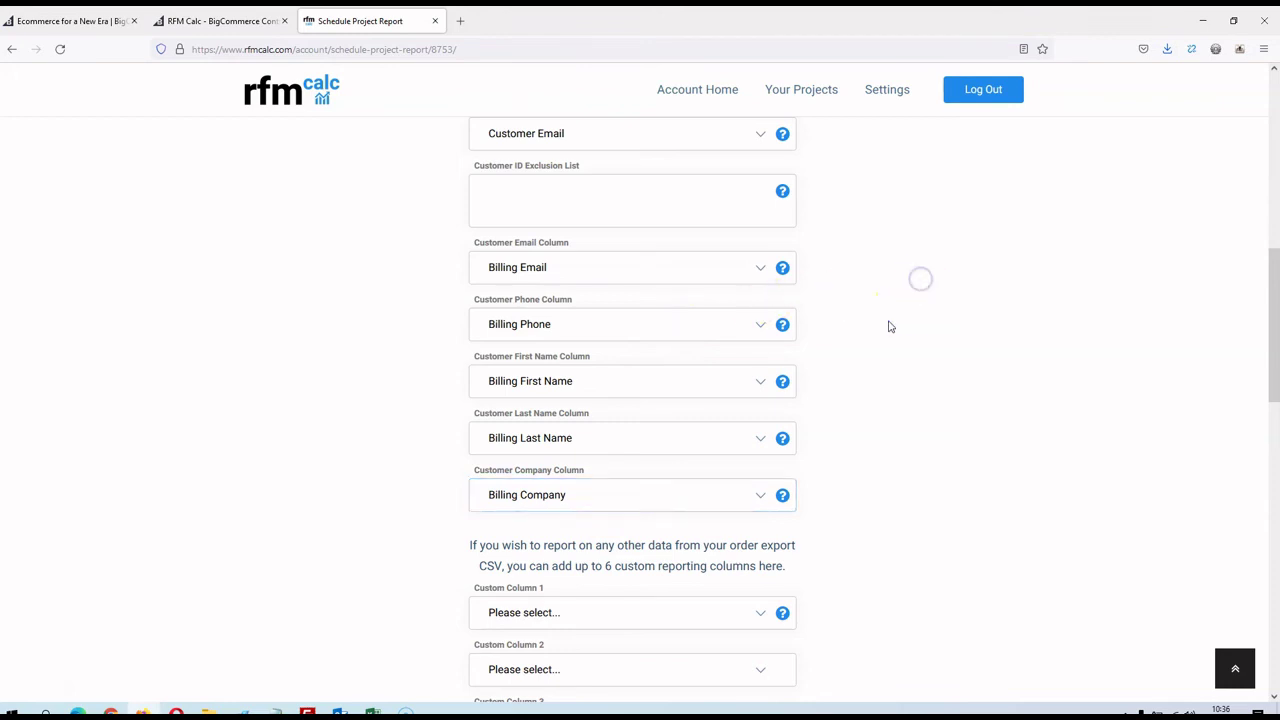
# Check the available columns in the bigcommerce.xlsx export in Excel, then return to the report form and map Custom Column 1 to "Payment Method"
pyautogui.scroll(-1, 654, 152)
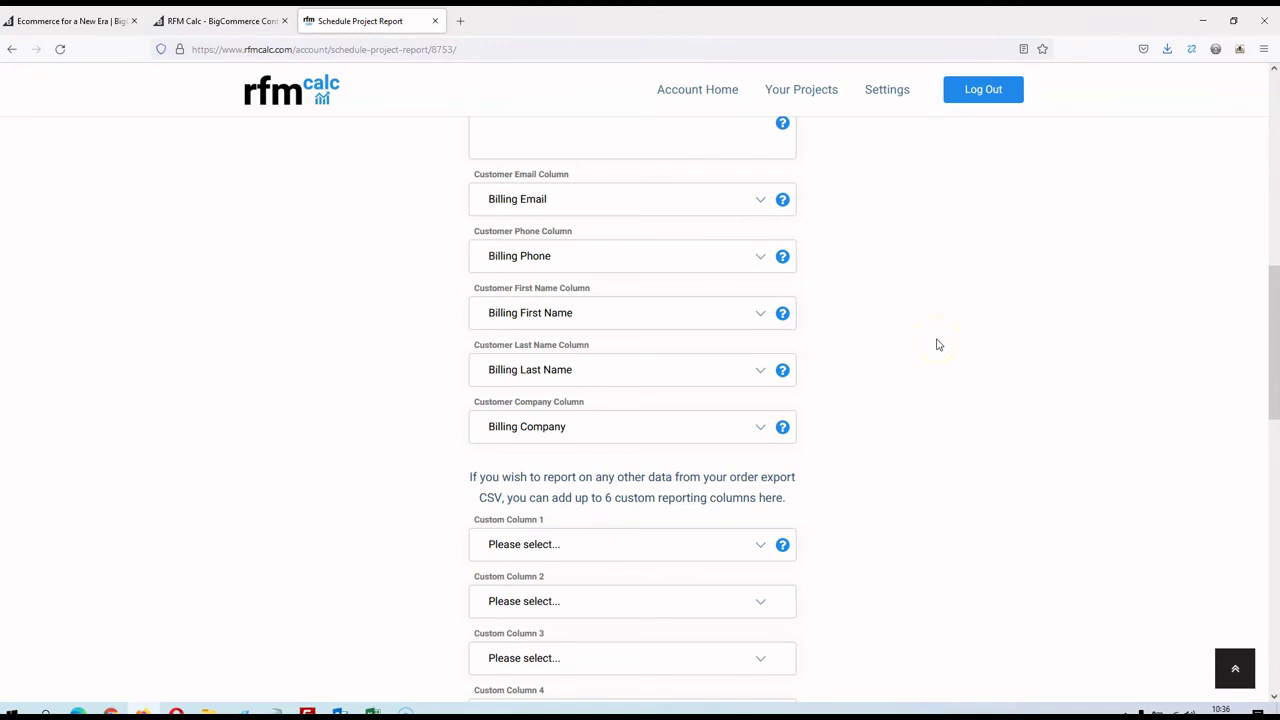
pyautogui.scroll(-3, 937, 345)
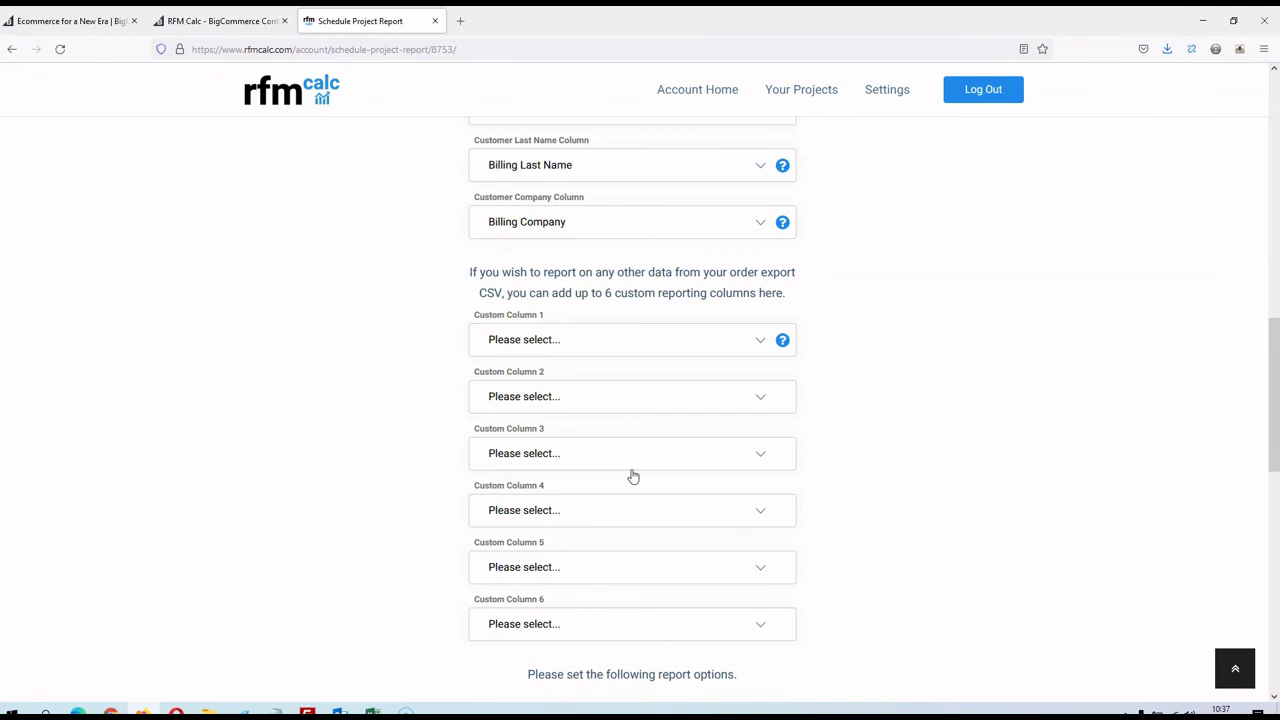
pyautogui.click(372, 711)
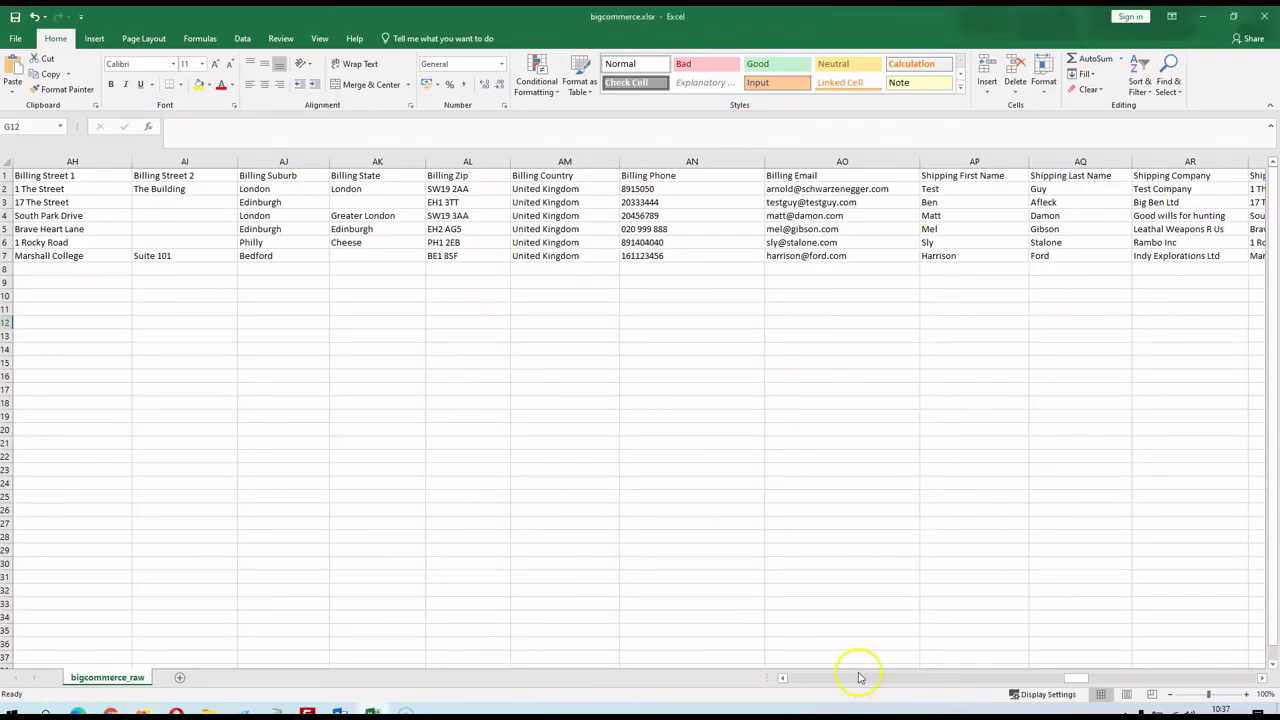
pyautogui.moveTo(1082, 683); pyautogui.dragTo(967, 672)
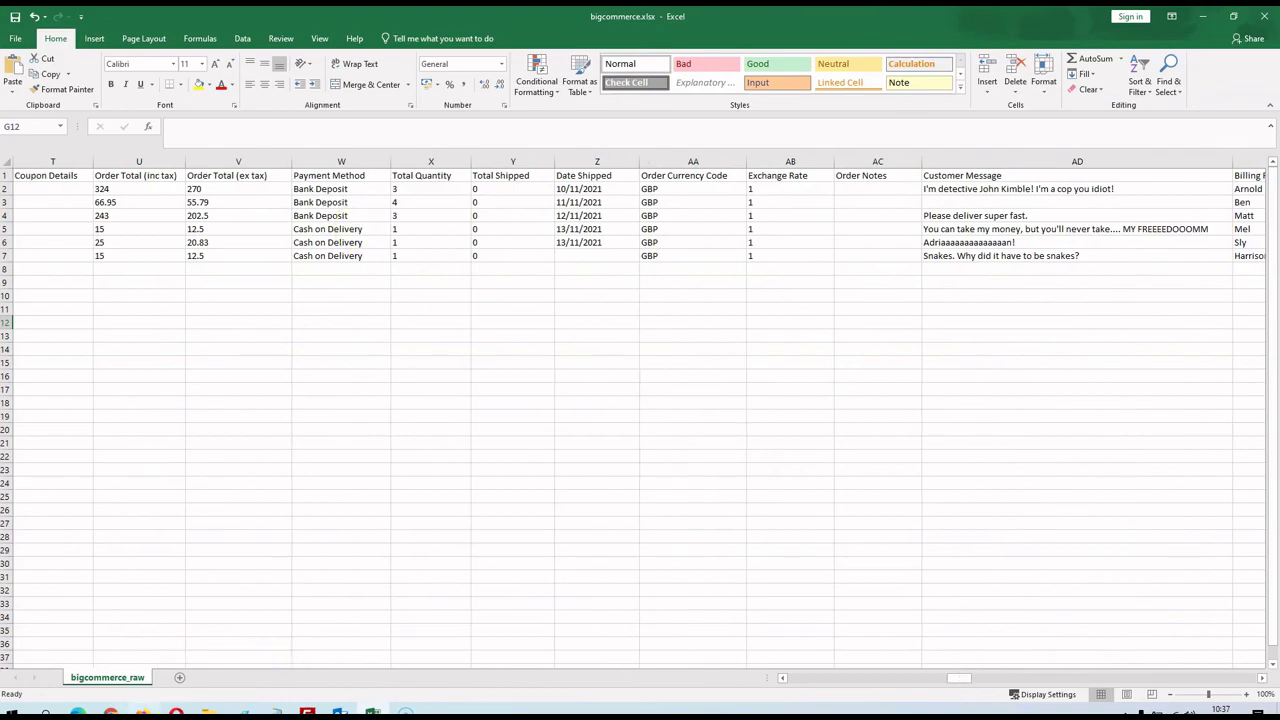
pyautogui.hotkey('alt', 'Tab')
pyautogui.click(617, 336)
pyautogui.moveTo(800, 400); pyautogui.dragTo(797, 485)
pyautogui.click(568, 588)
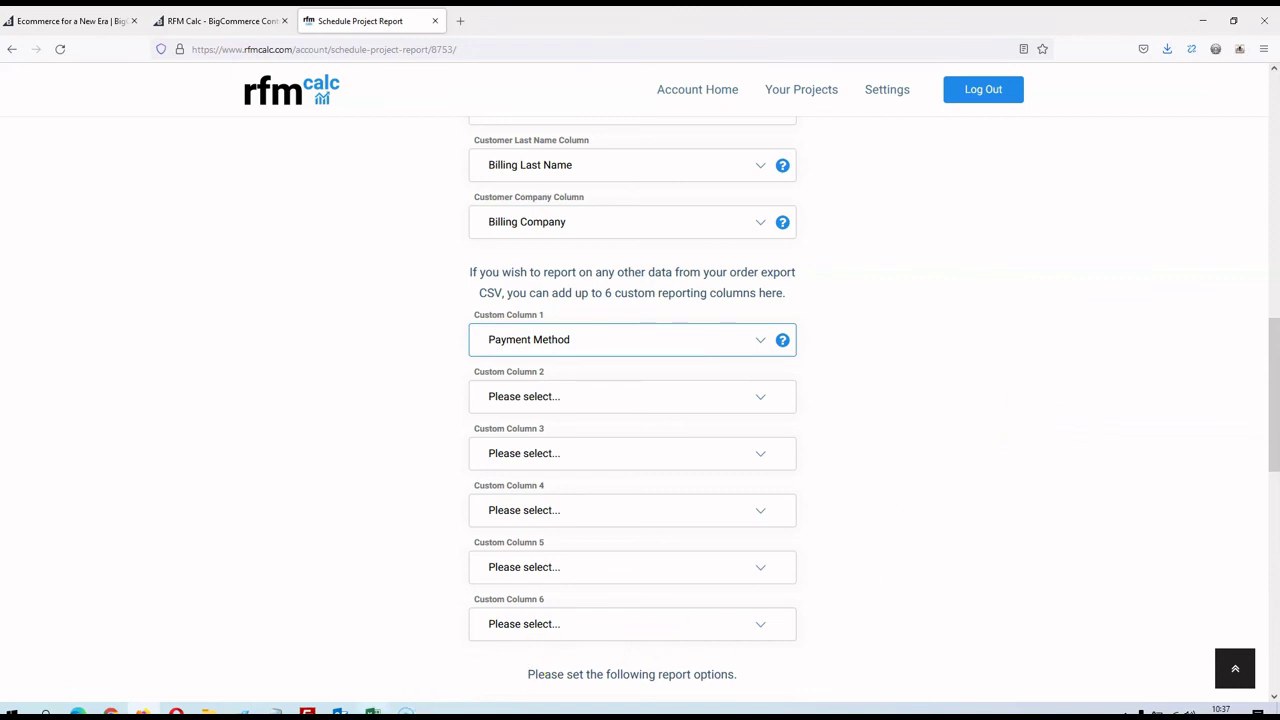
# Switch to the Excel order export to review its remaining columns through Channel Name, and return to the report form in the browser
pyautogui.click(372, 712)
pyautogui.moveTo(963, 678); pyautogui.dragTo(1180, 683)
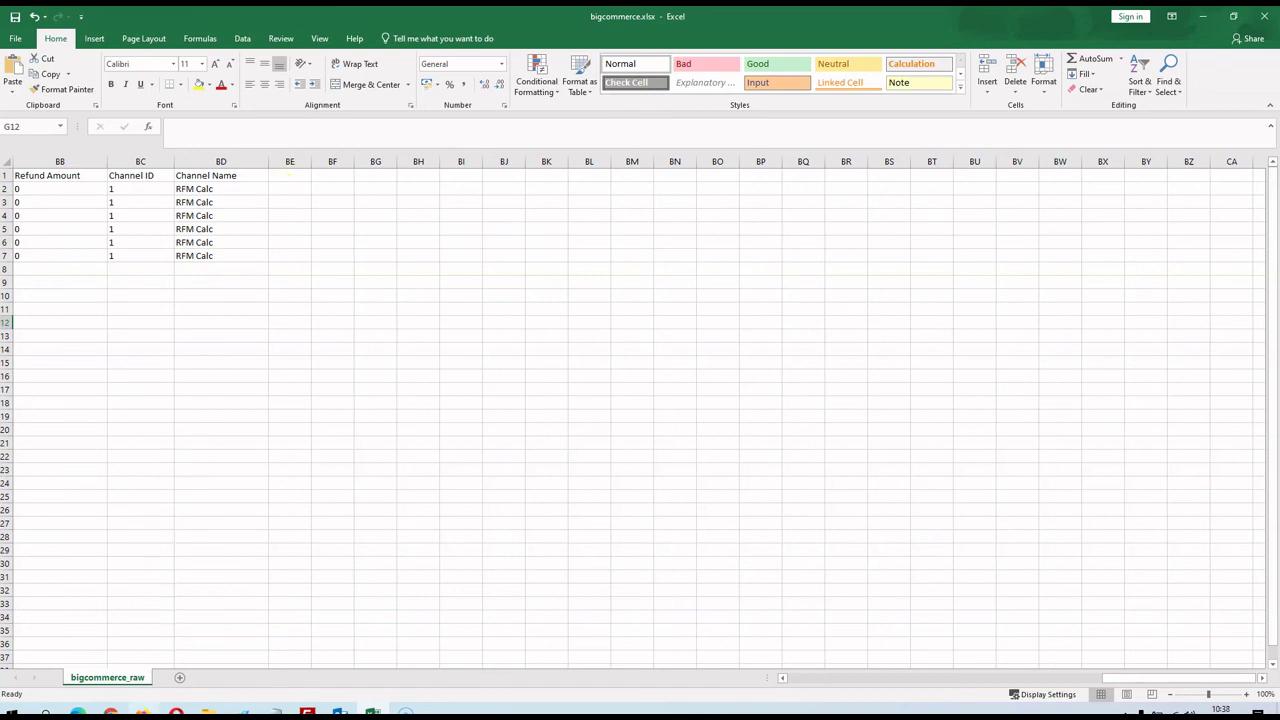
pyautogui.moveTo(143, 712)
pyautogui.click(143, 670)
# Name the report "BigCommerce Test 1"
pyautogui.scroll(-3, 520, 375)
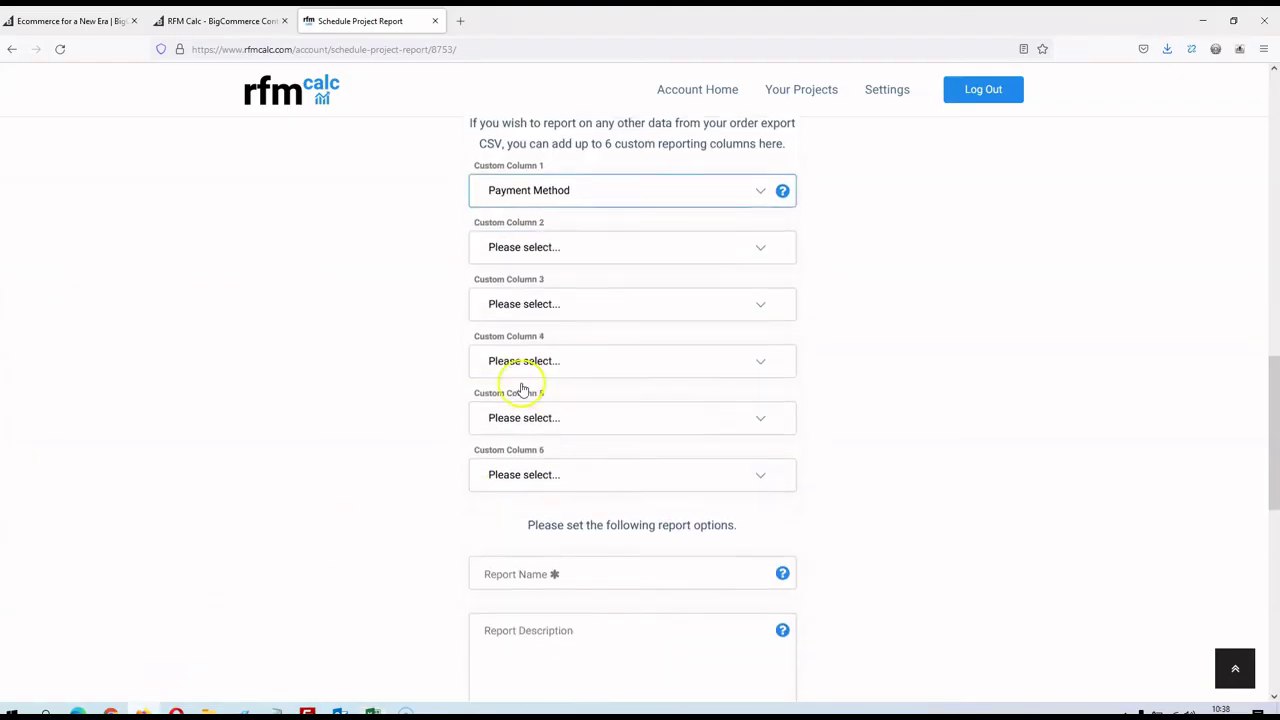
pyautogui.click(626, 453)
pyautogui.write('T')
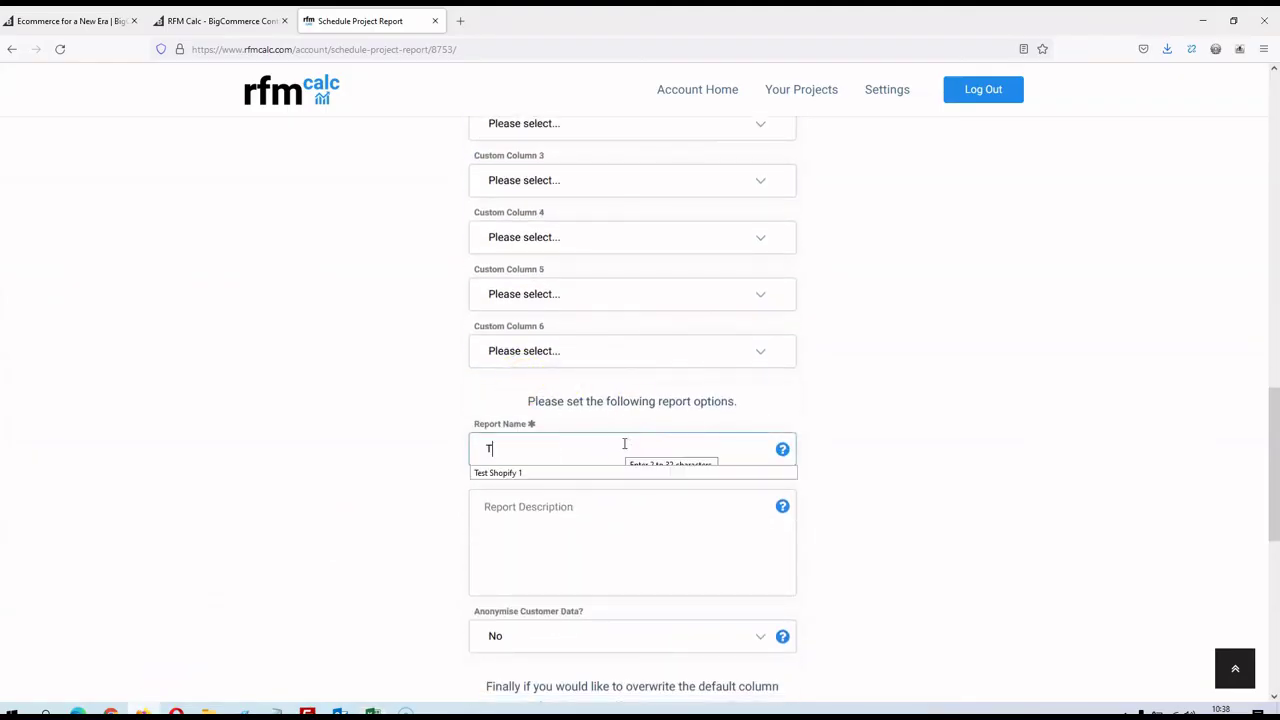
pyautogui.write('est B')
pyautogui.press('BackSpace')
pyautogui.press('BackSpace')
pyautogui.press('BackSpace')
pyautogui.press('BackSpace')
pyautogui.press('BackSpace')
pyautogui.press('BackSpace')
pyautogui.write('BigCommerce ')
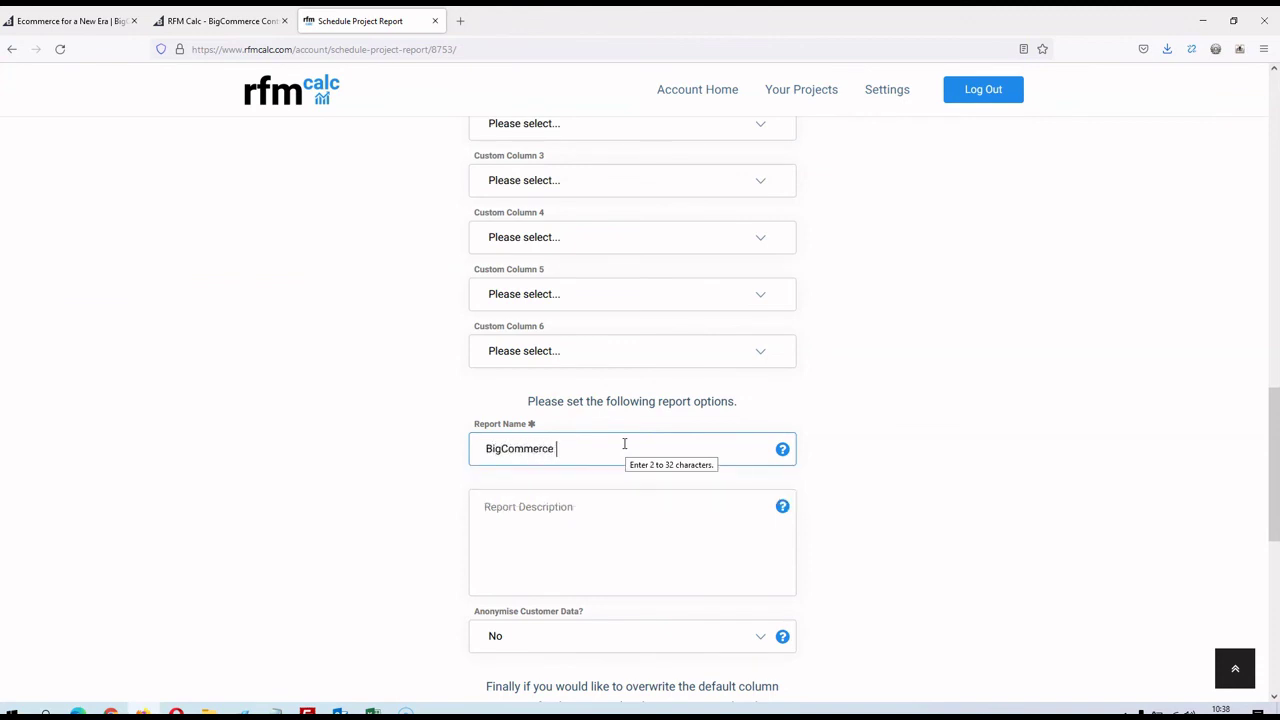
pyautogui.write('Test 1')
# Enable overwriting the default project column mappings, leaving the description blank and customer data anonymisation set to No
pyautogui.scroll(-1, 600, 505)
pyautogui.scroll(-1, 624, 454)
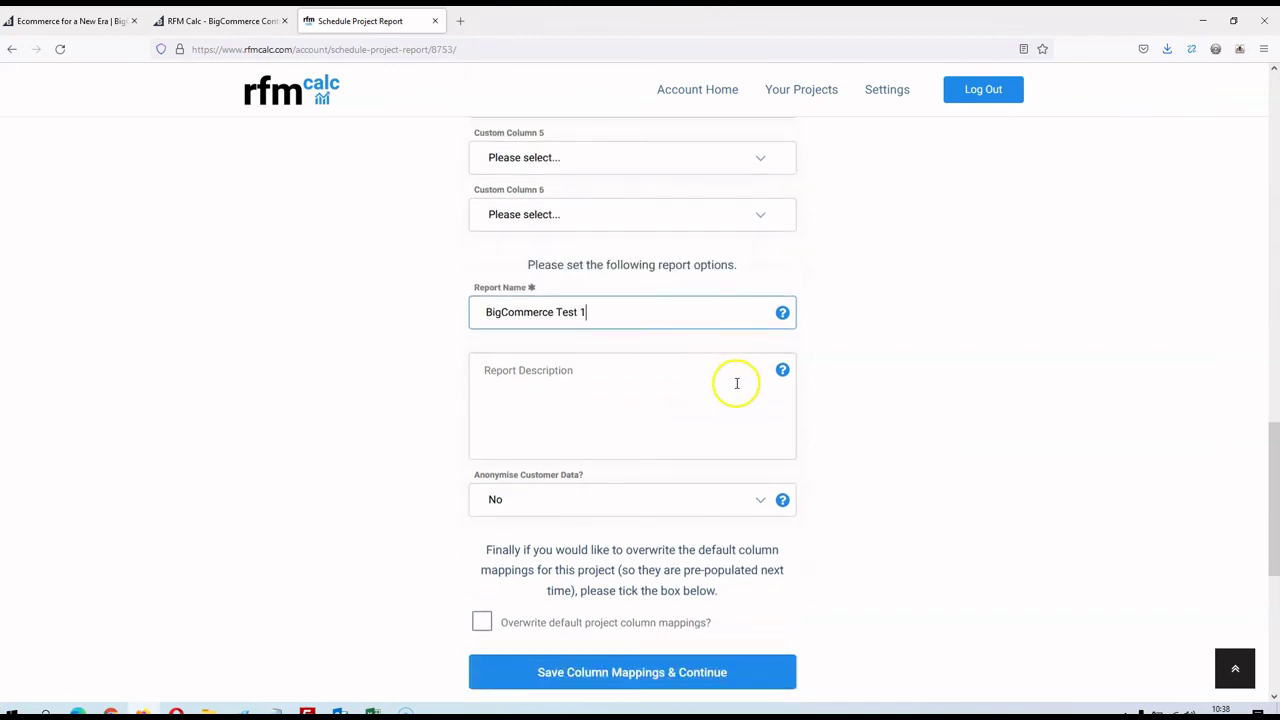
pyautogui.scroll(-2, 765, 383)
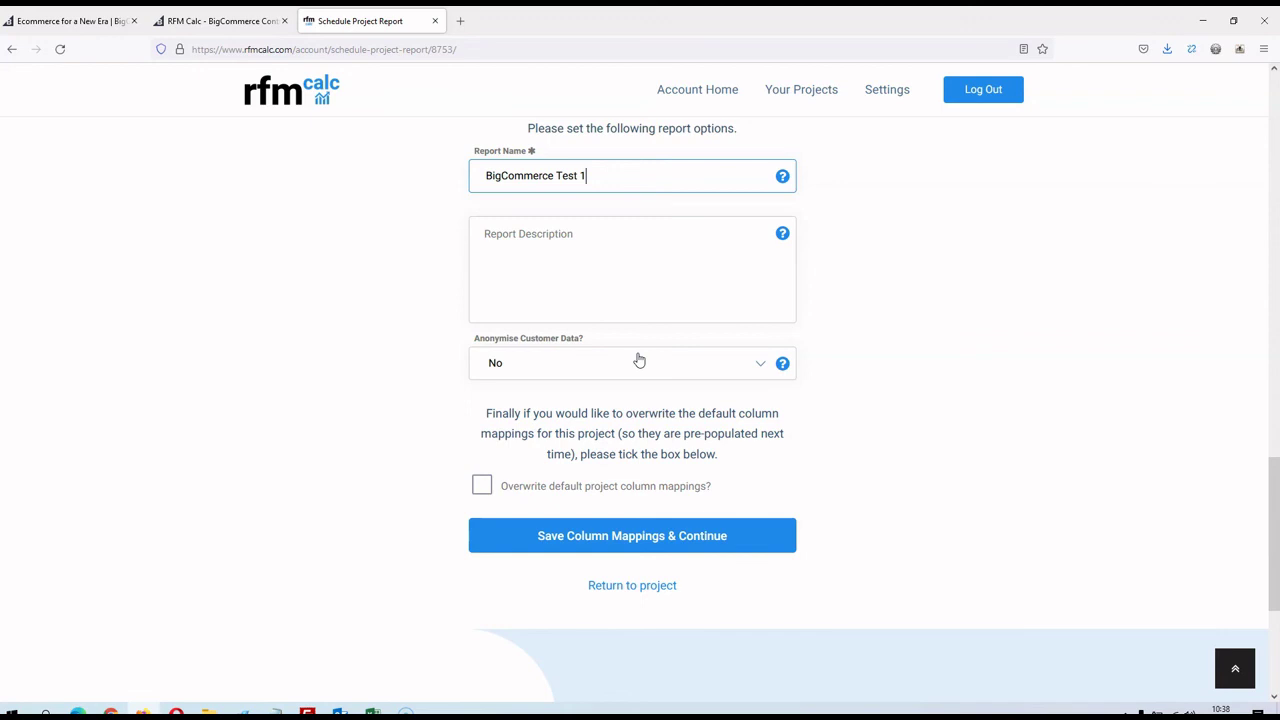
pyautogui.scroll(-1, 639, 360)
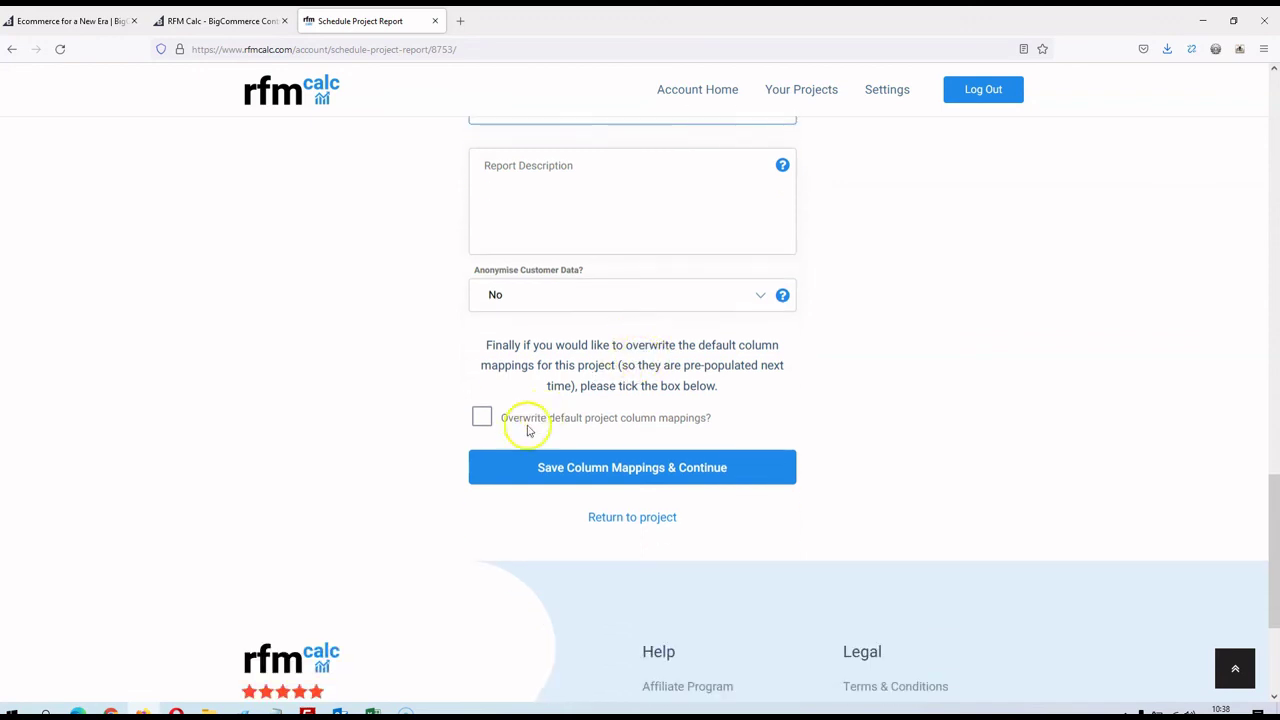
pyautogui.click(481, 416)
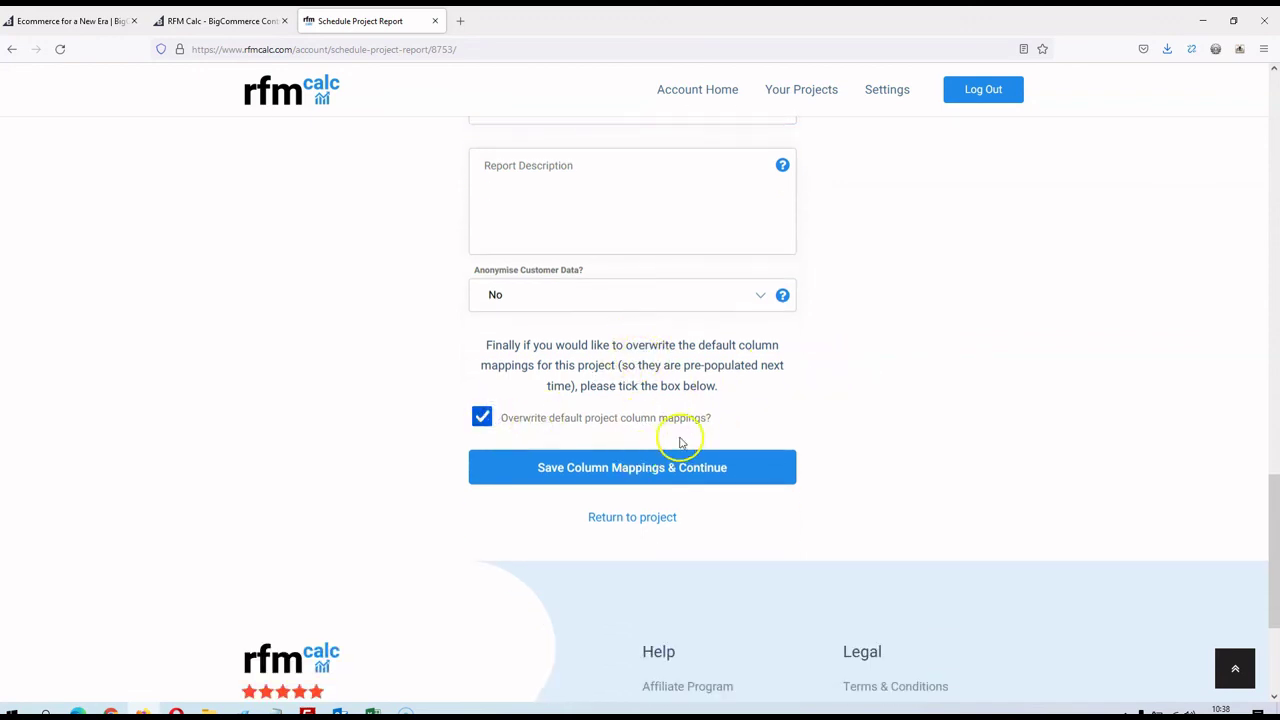
# Review the chosen column mappings, then save them and continue to queue the report in the project's report list
pyautogui.moveTo(1271, 549); pyautogui.dragTo(1234, 243)
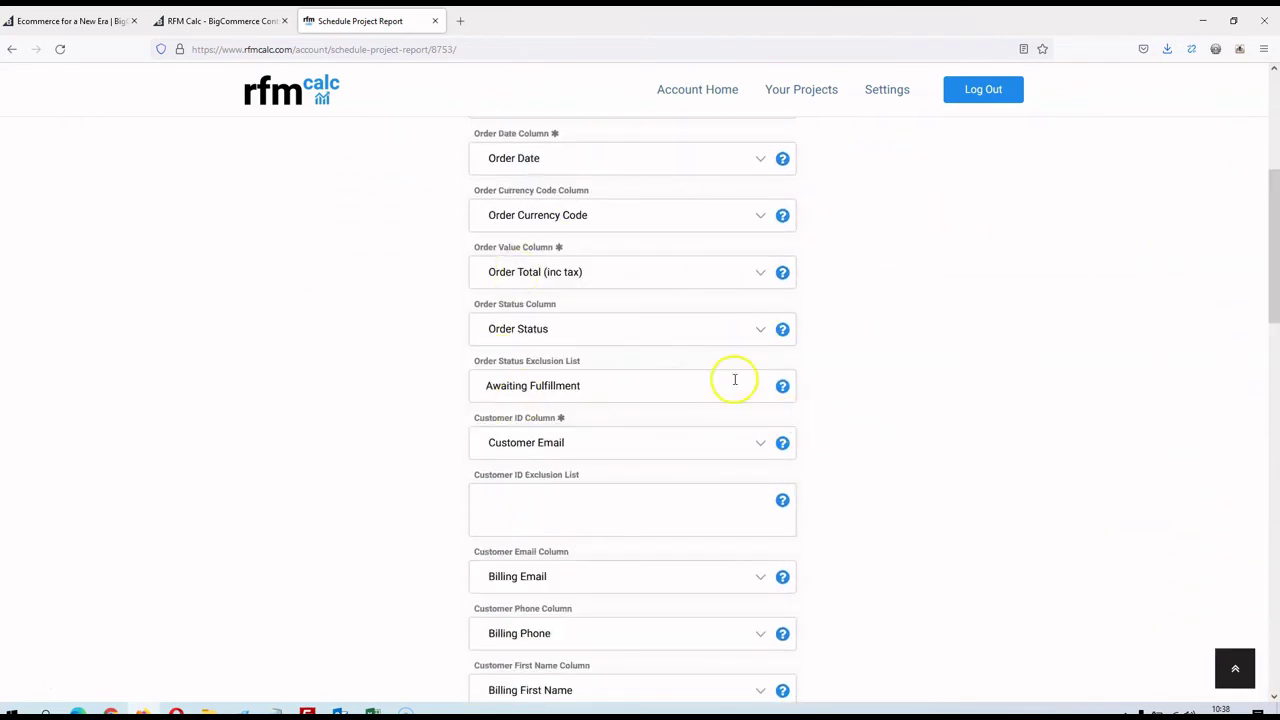
pyautogui.moveTo(1274, 234); pyautogui.dragTo(1268, 538)
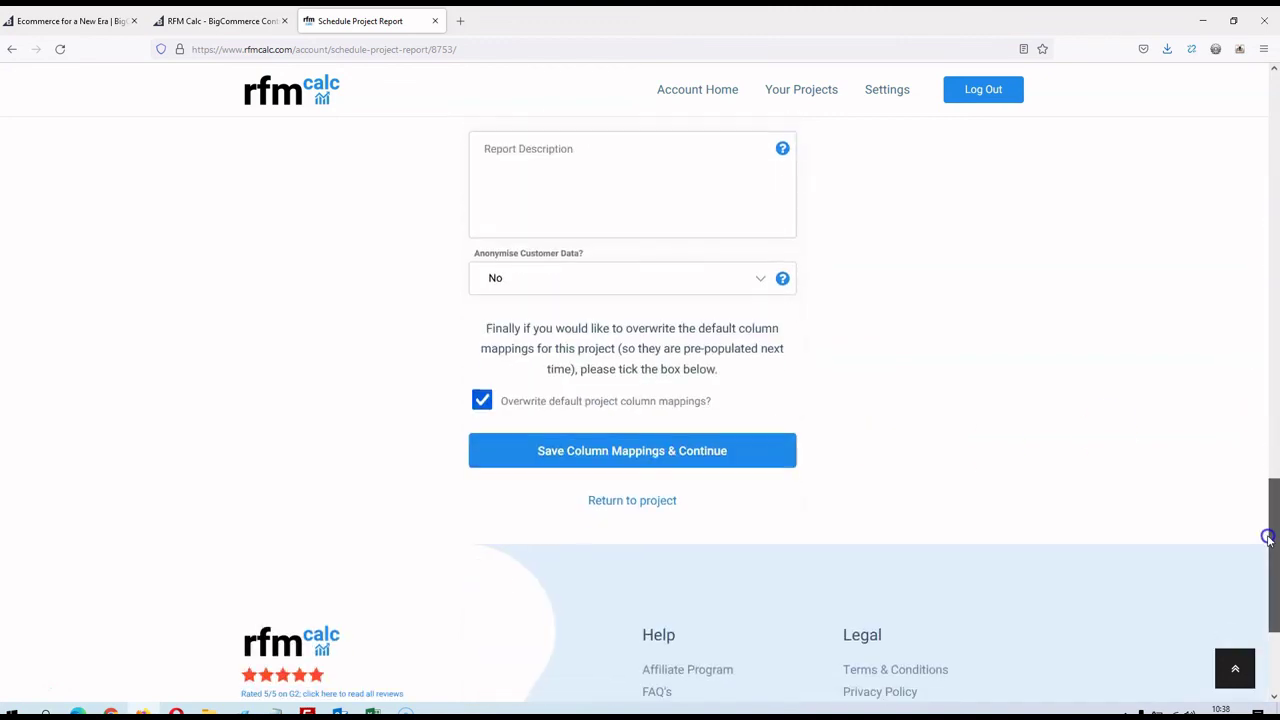
pyautogui.click(623, 449)
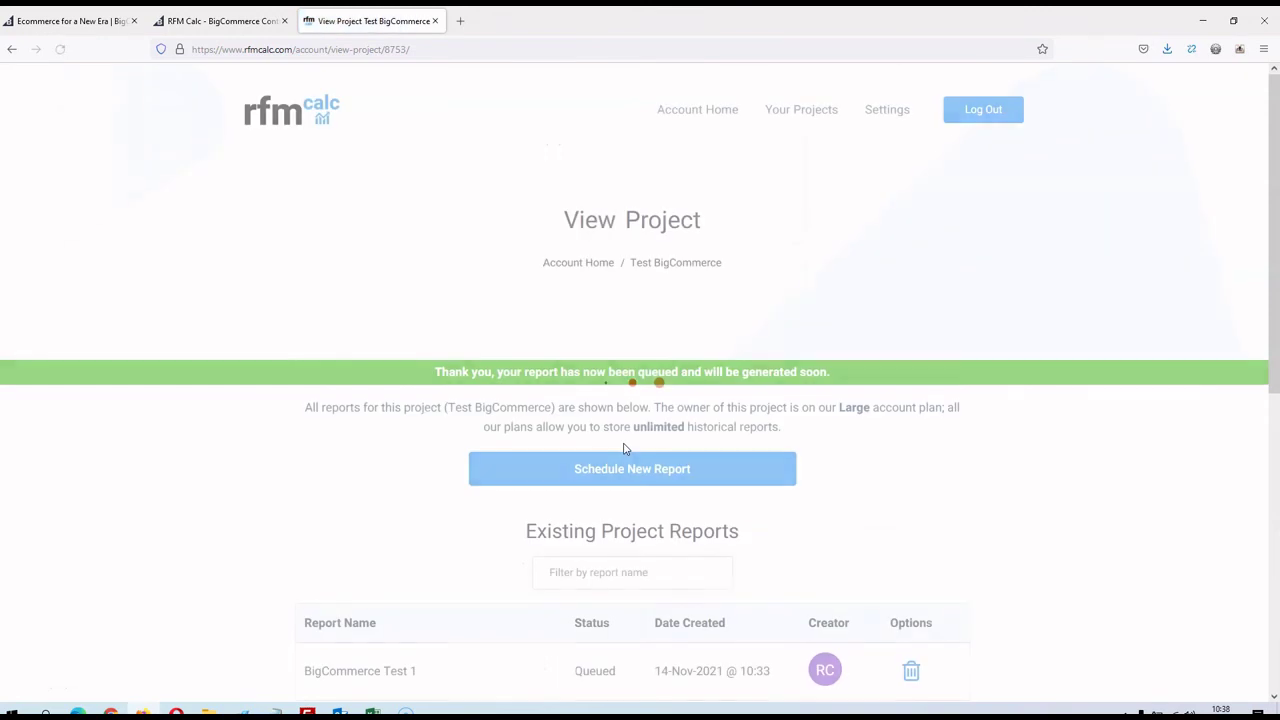
pyautogui.scroll(-2, 300, 457)
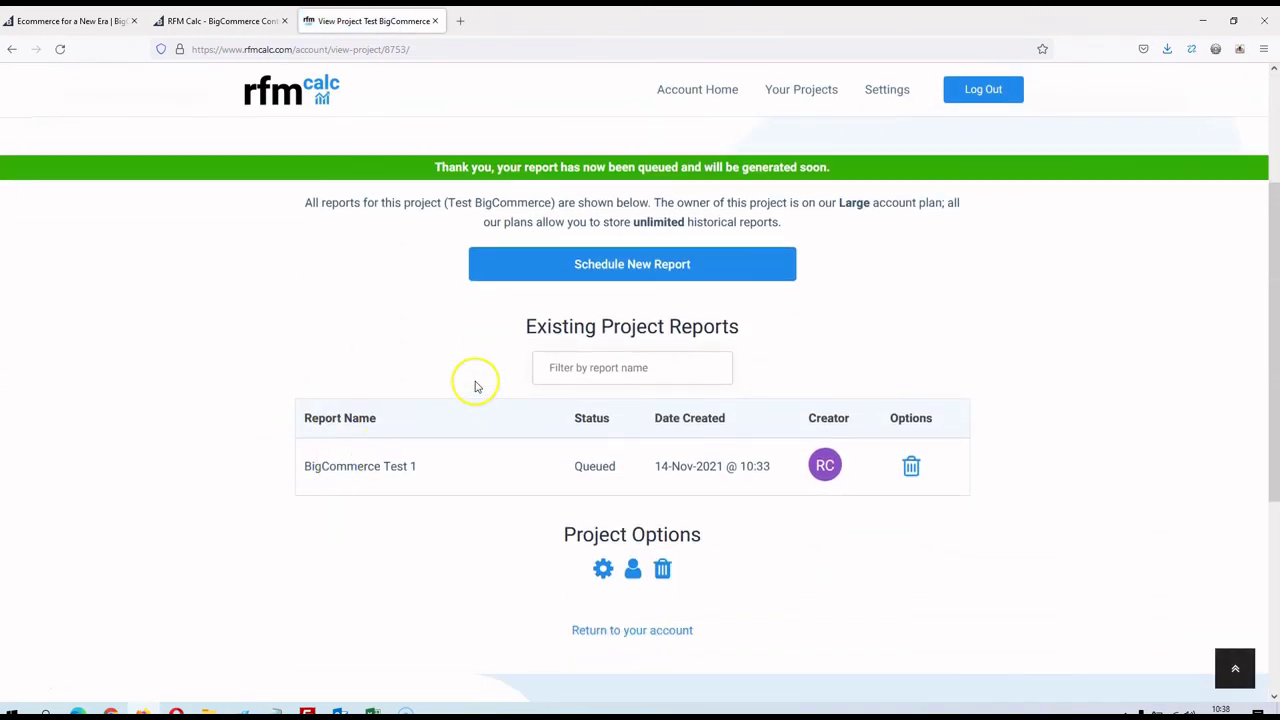